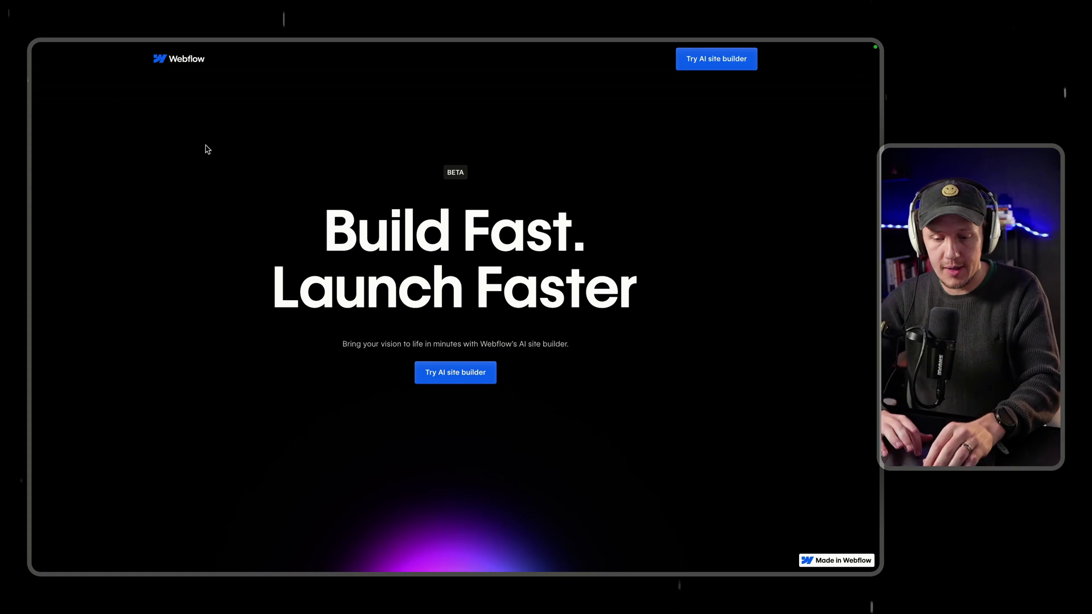
Start the AI Site Builder and set up the site for a business named Hue Sync Web Agency
click(450, 377)
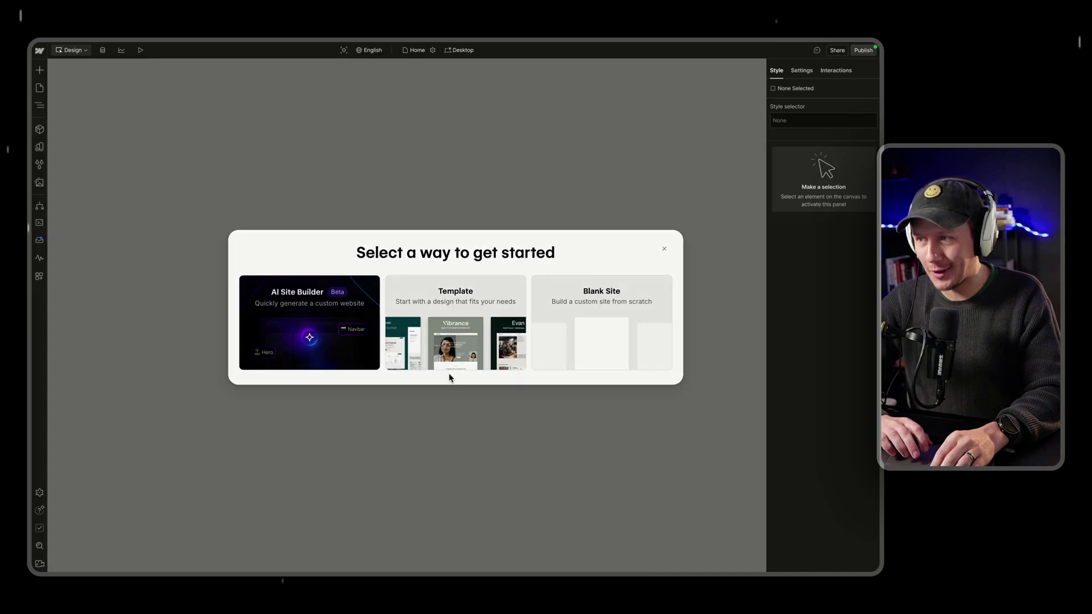
click(289, 307)
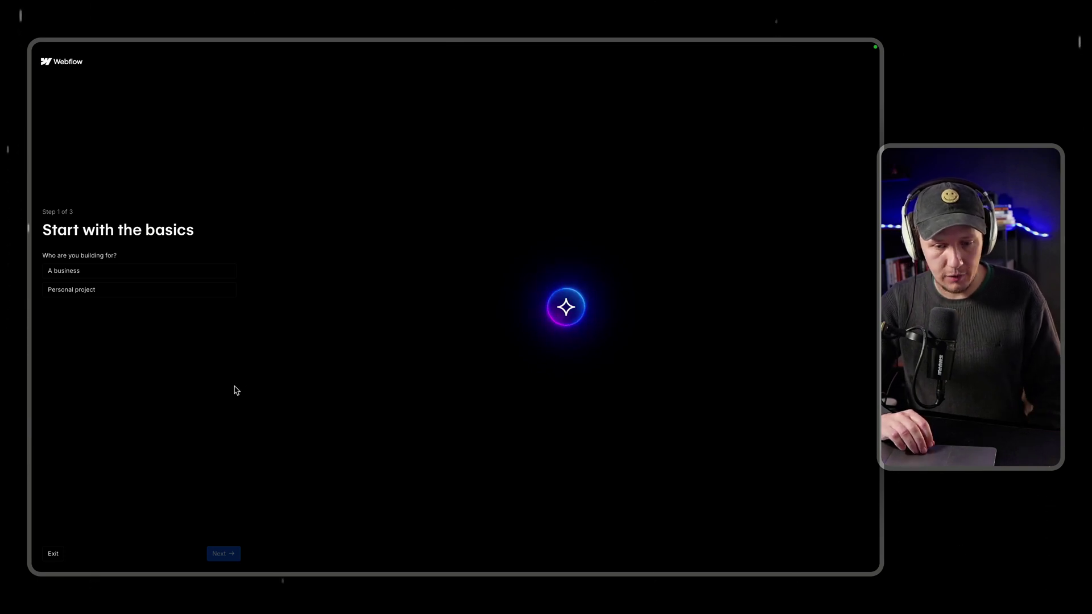
click(72, 274)
click(69, 330)
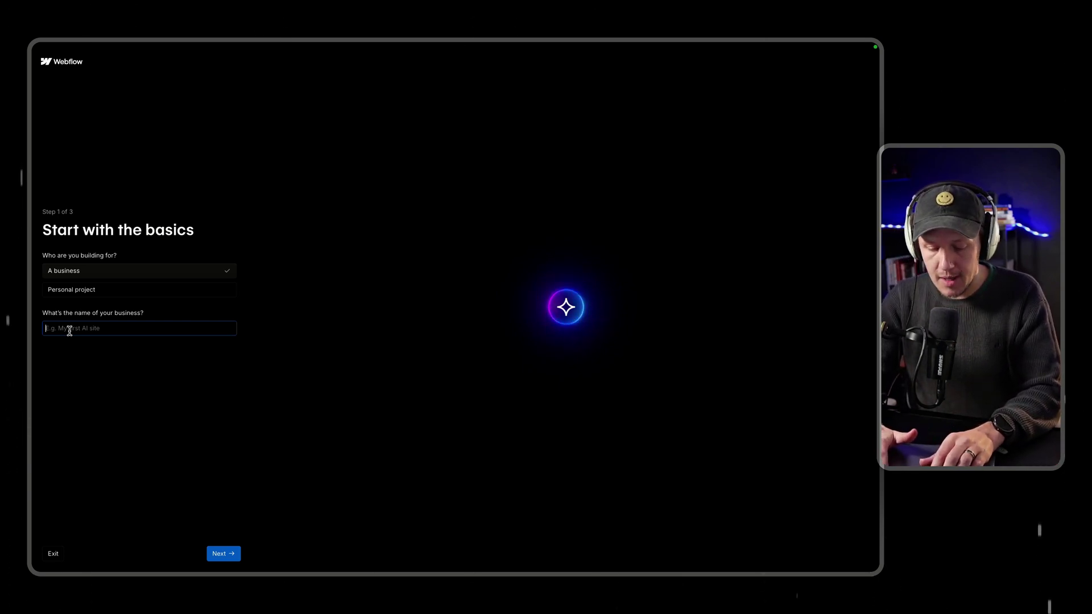
text(Hue Sync Web Agency)
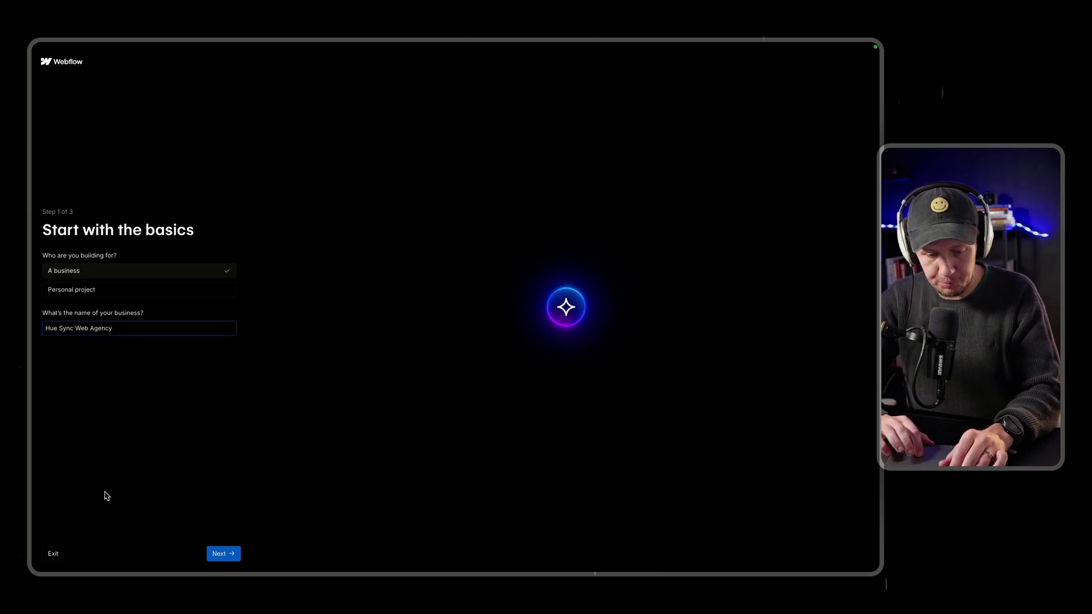
click(221, 555)
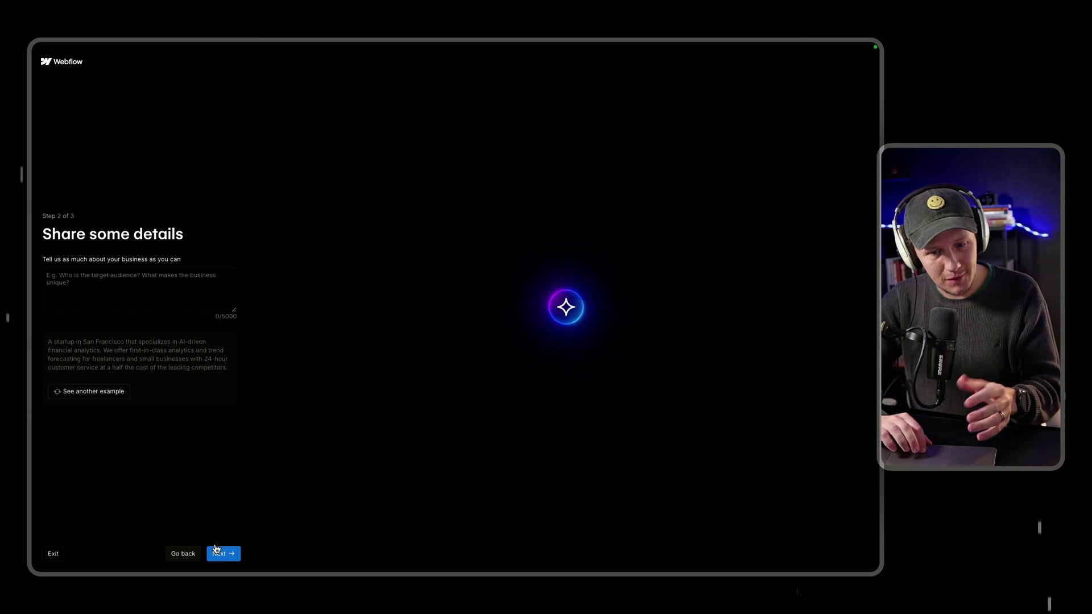
Describe the business as "We create production ready websites in minutes."
click(146, 298)
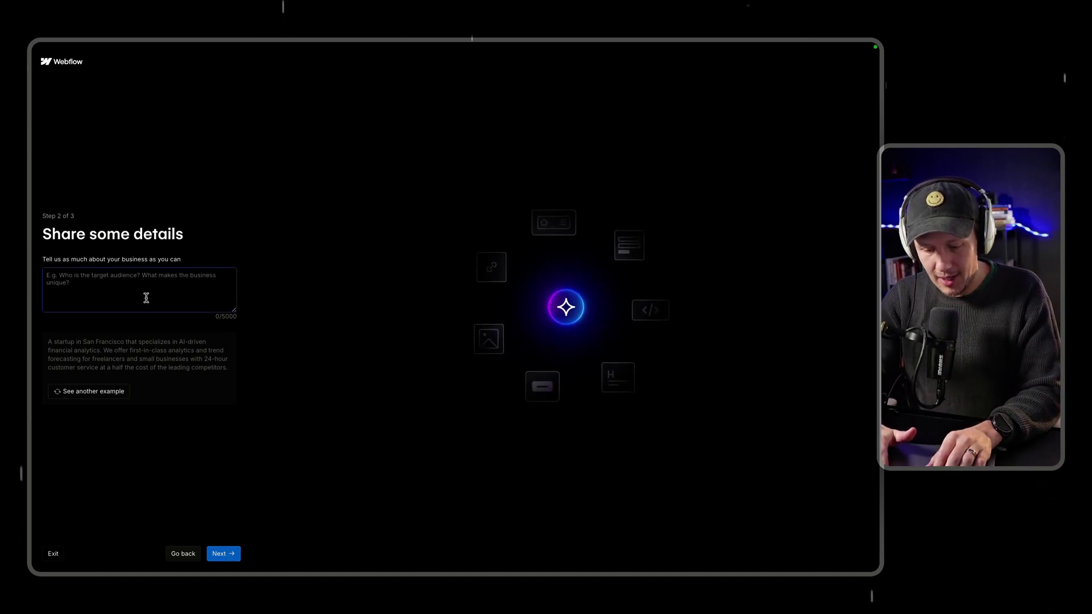
text(We create produc)
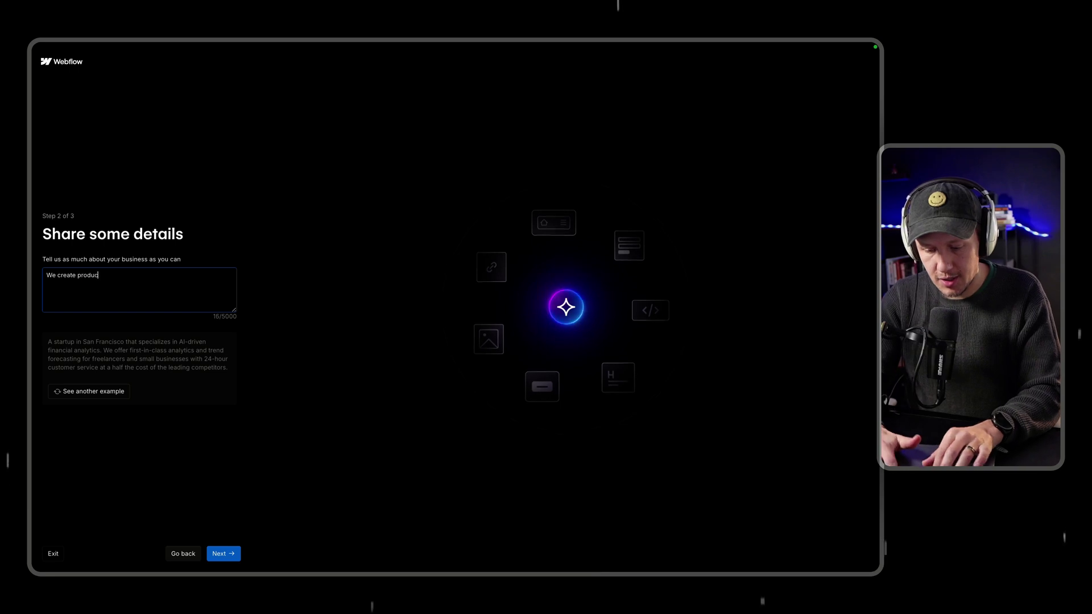
text(tion ready websites in)
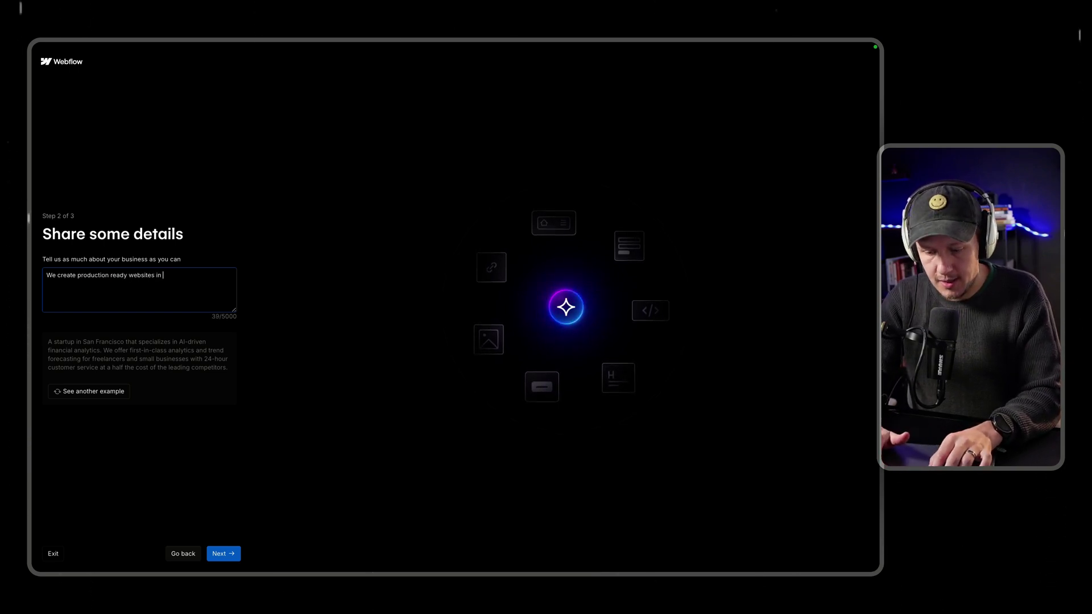
text( minutes. )
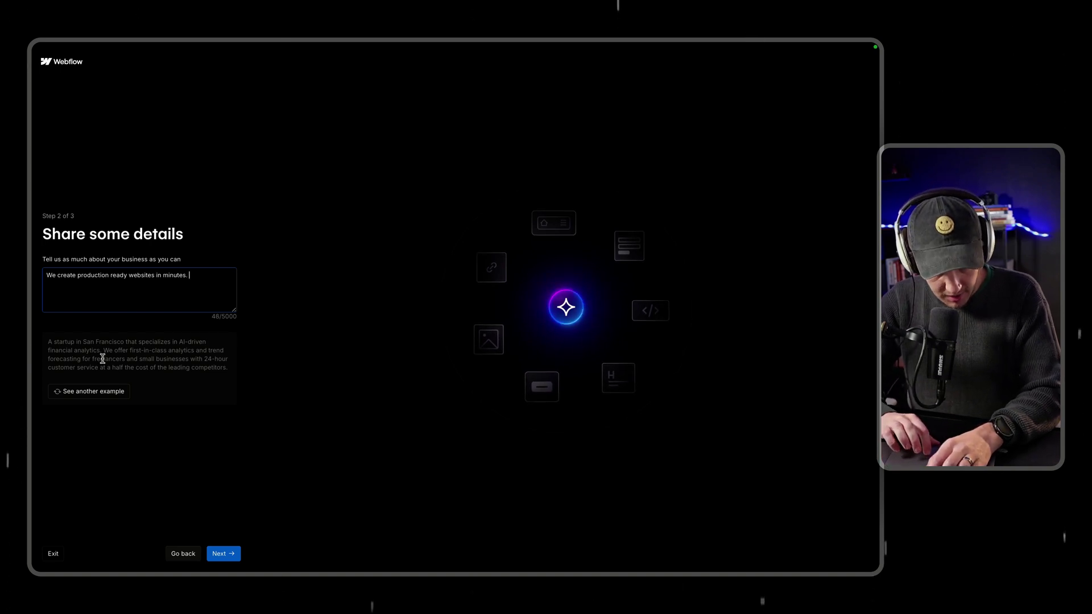
text(We are f)
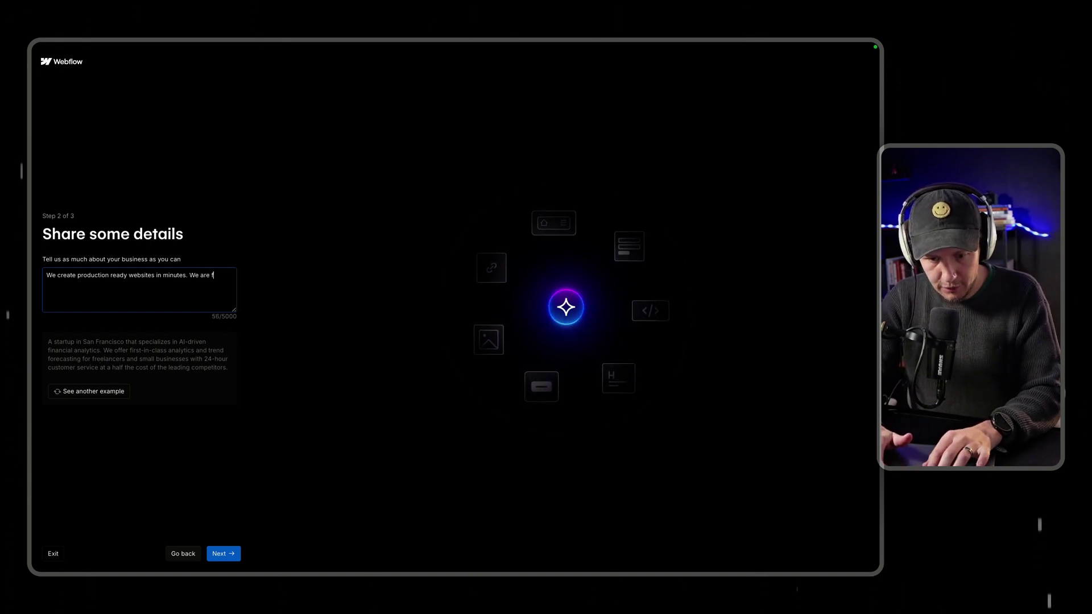
text(rom Canada and)
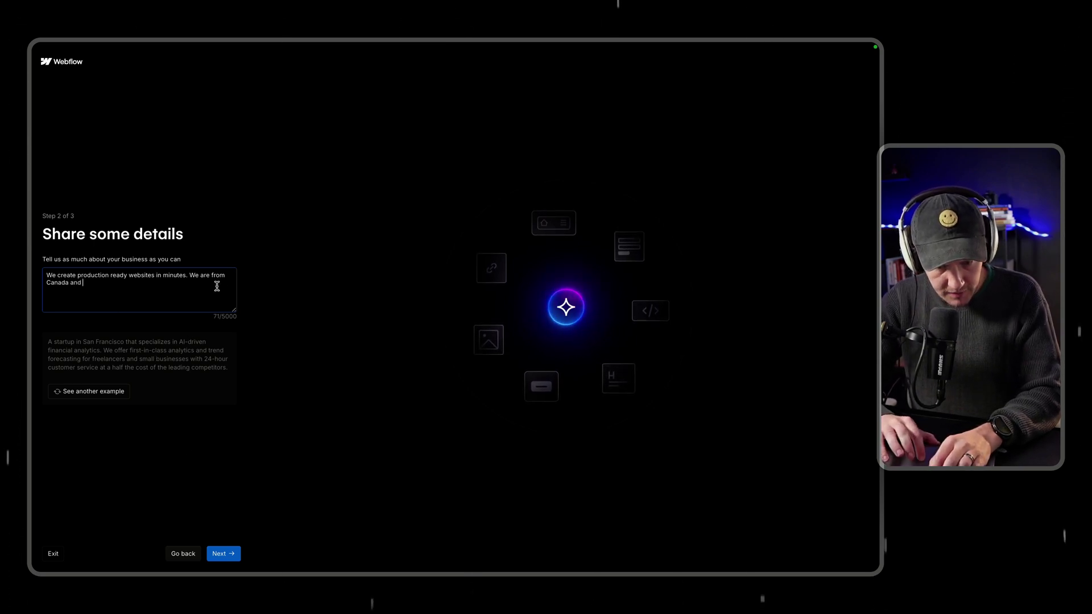
drag(217, 285, 190, 275)
key(BackSpace)
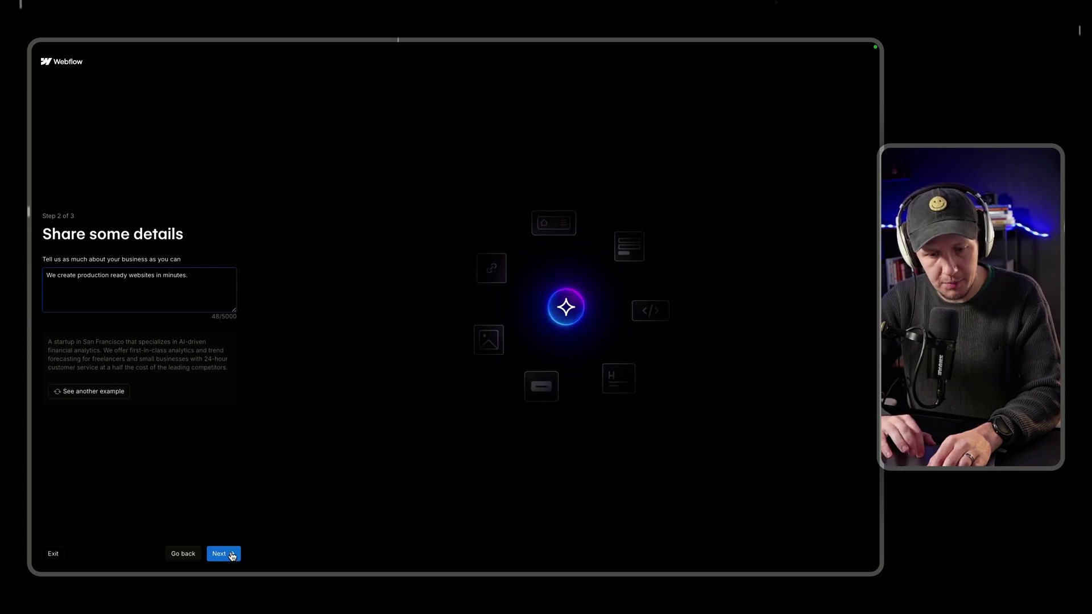
Reword the description to "We are agency from Canada and we create production ready websites in minutes." and proceed to the style settings
click(58, 275)
text(are agen)
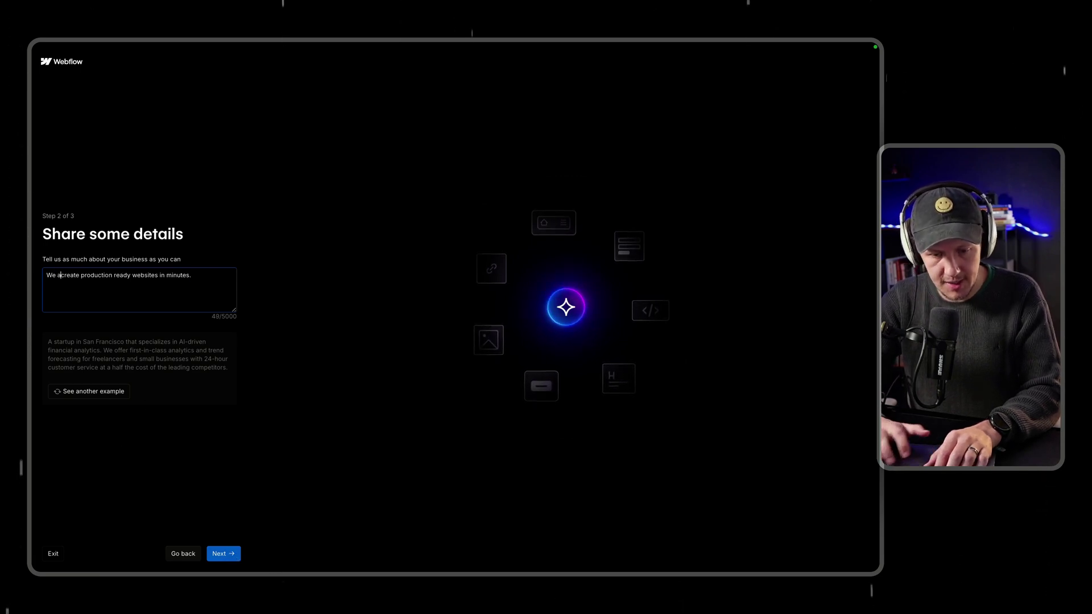
text(cy from Can)
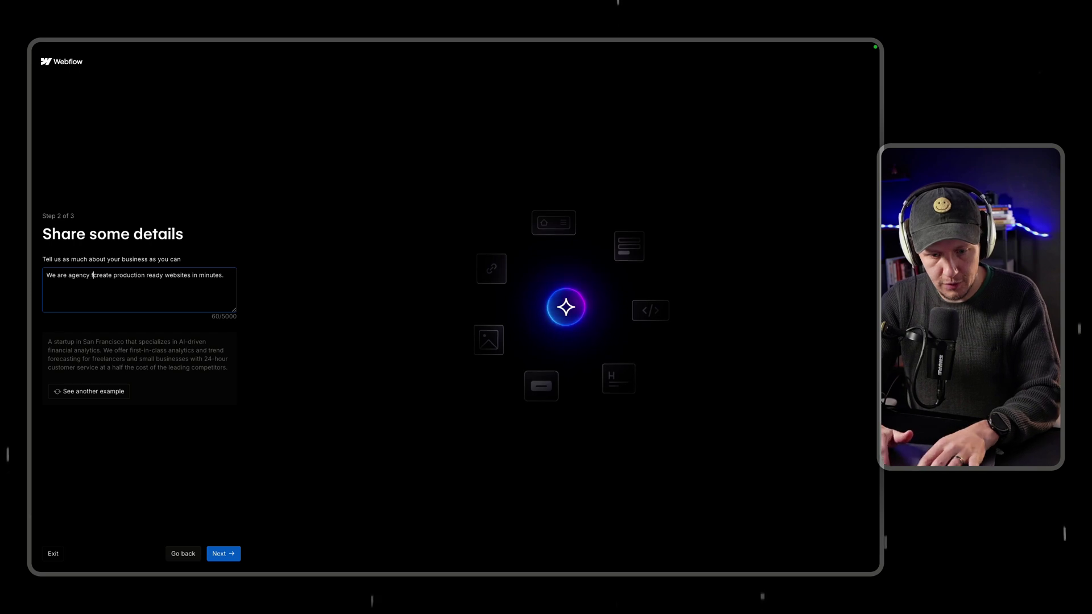
text(ada and we)
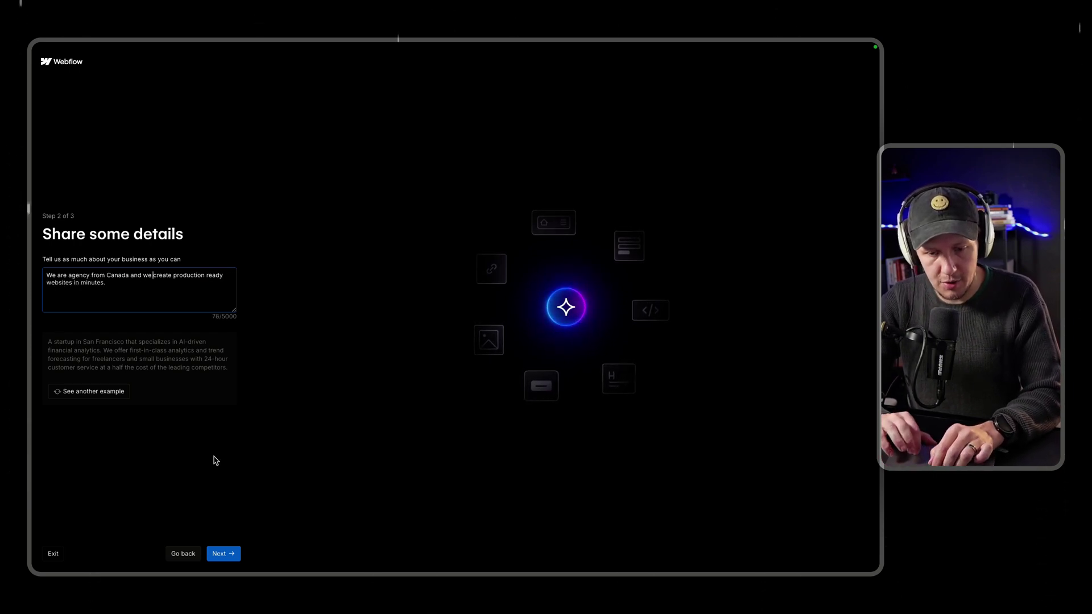
click(231, 555)
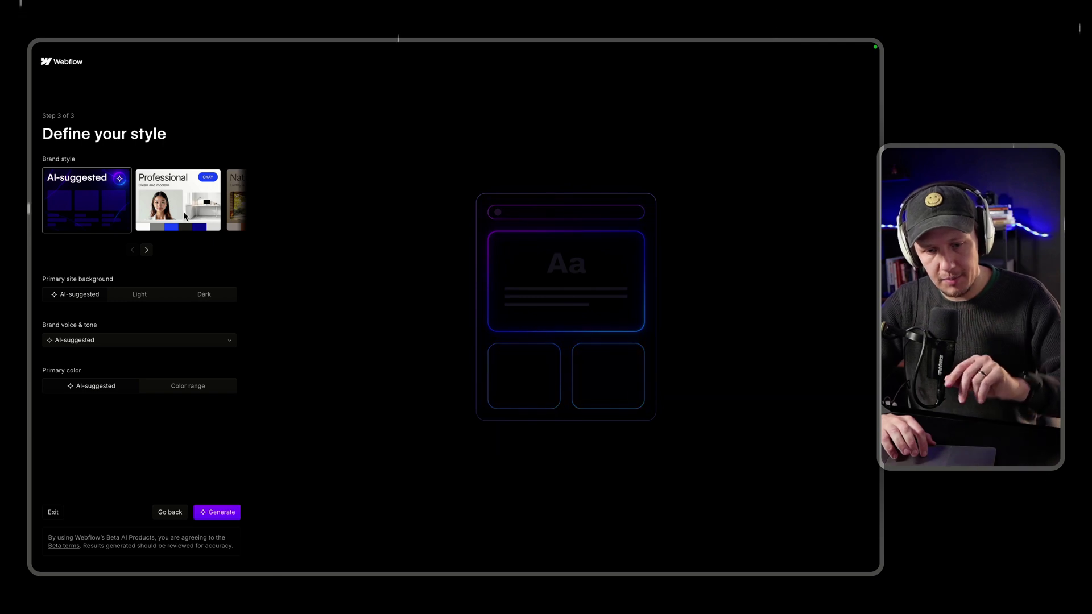
Browse the brand style options such as Professional, Natural, Minimal and Futuristic, and return to AI-suggested
click(146, 249)
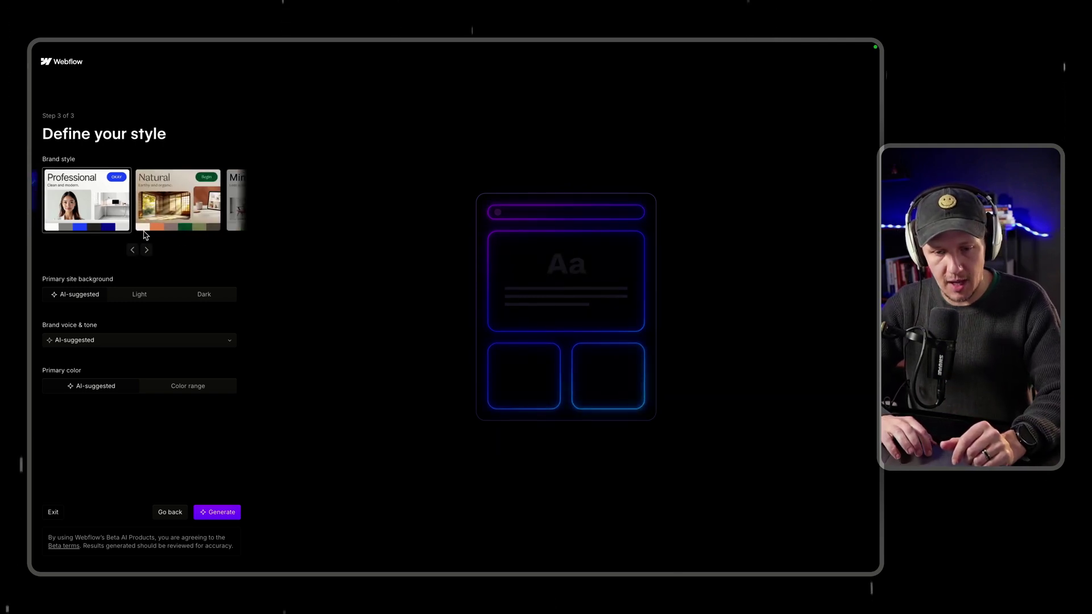
click(148, 251)
click(147, 250)
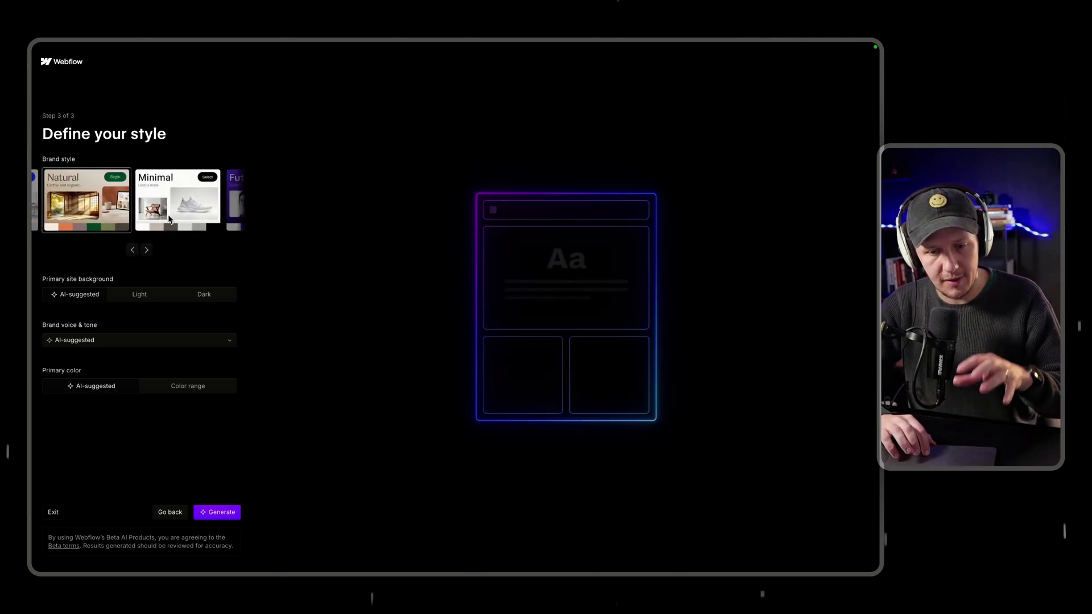
click(146, 249)
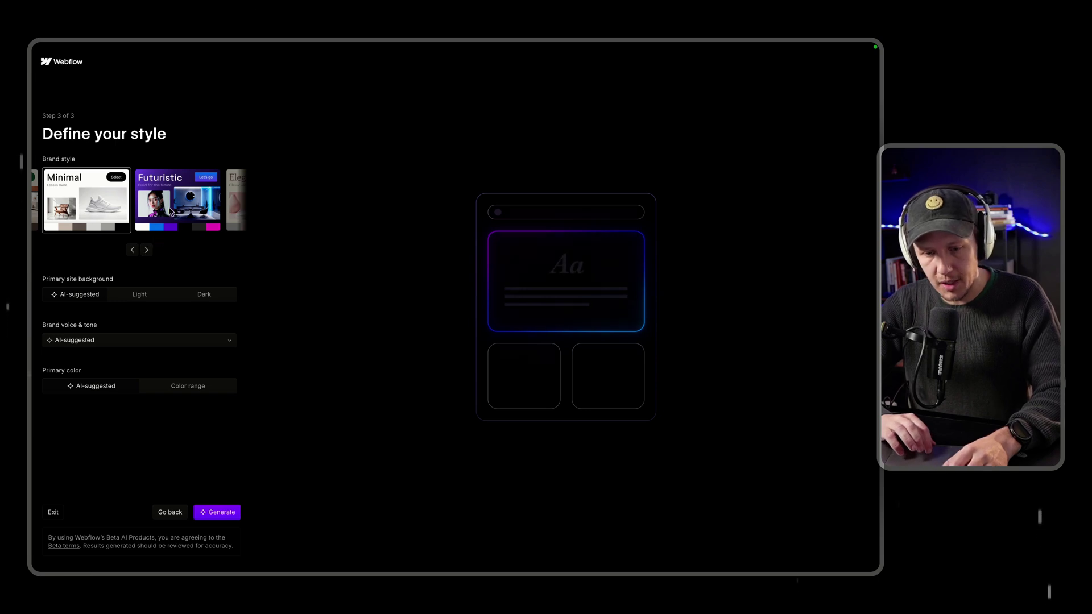
click(134, 250)
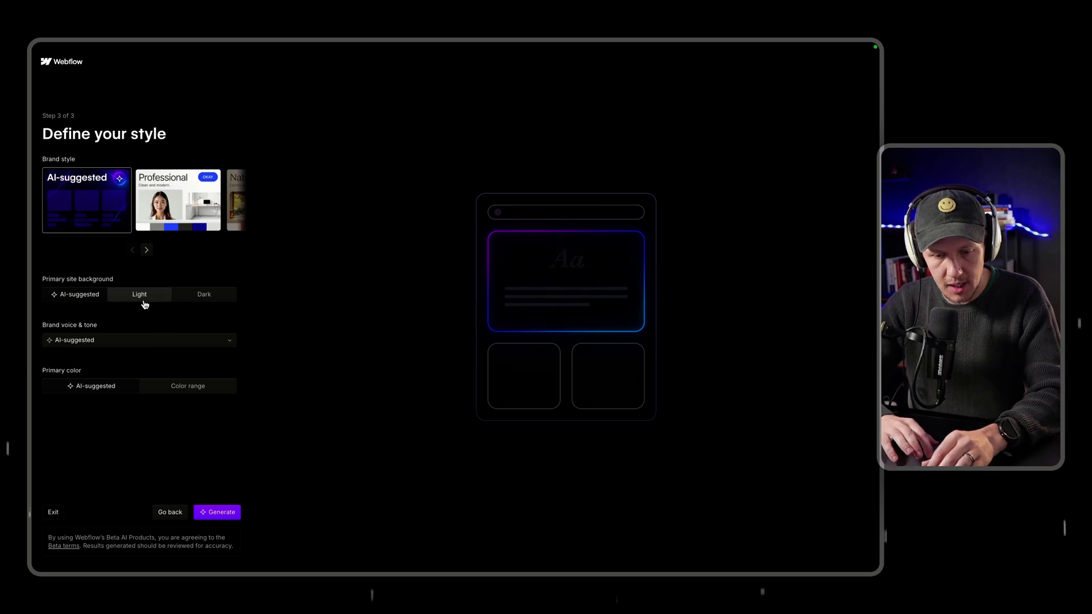
Check the site background and color range choices, keep both AI-suggested, and generate the site
click(181, 297)
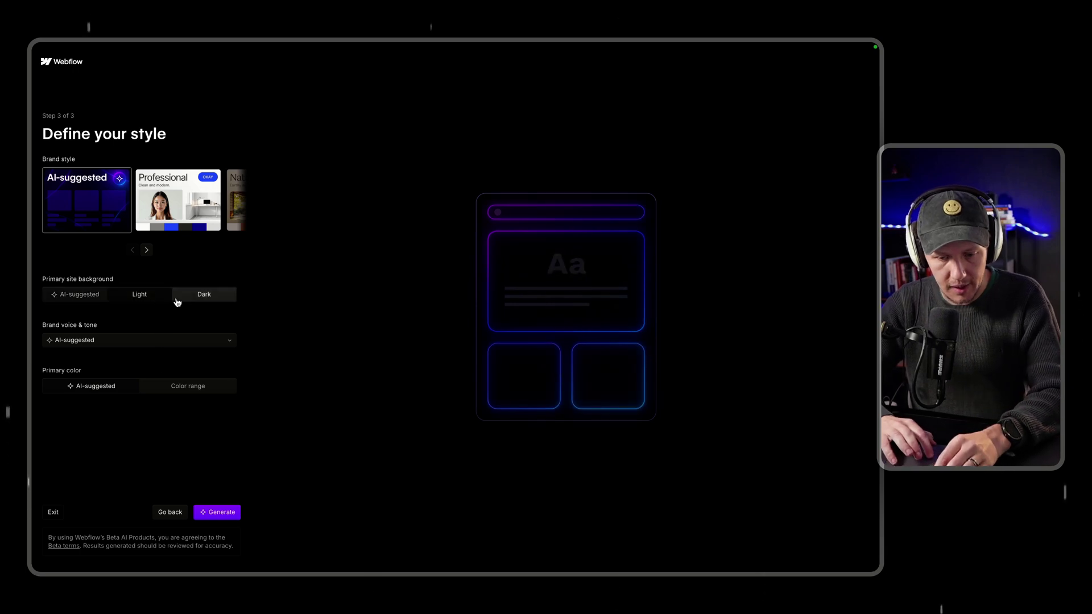
click(73, 295)
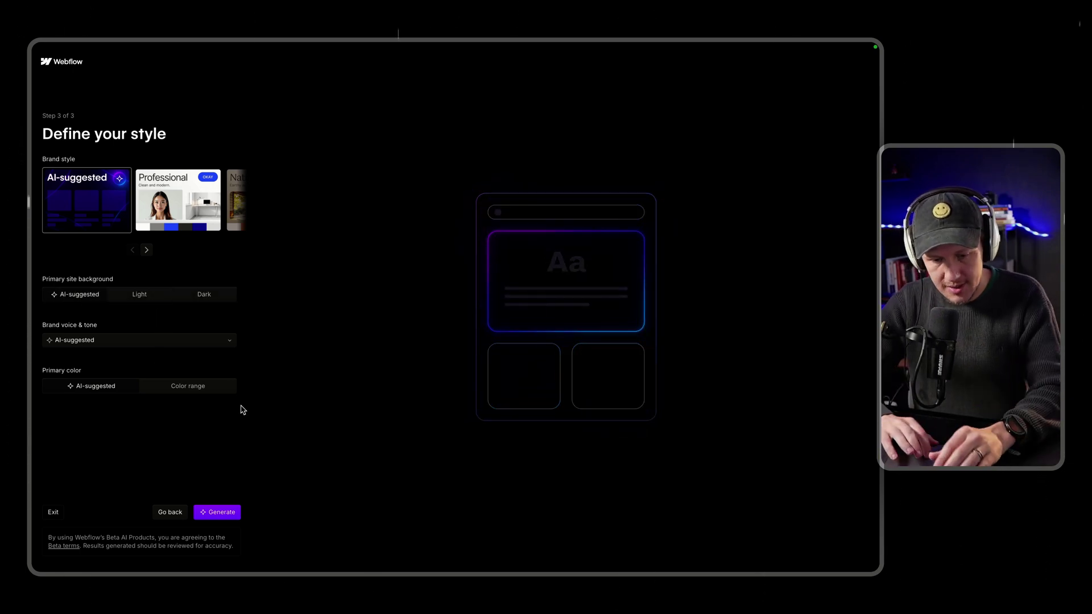
click(175, 386)
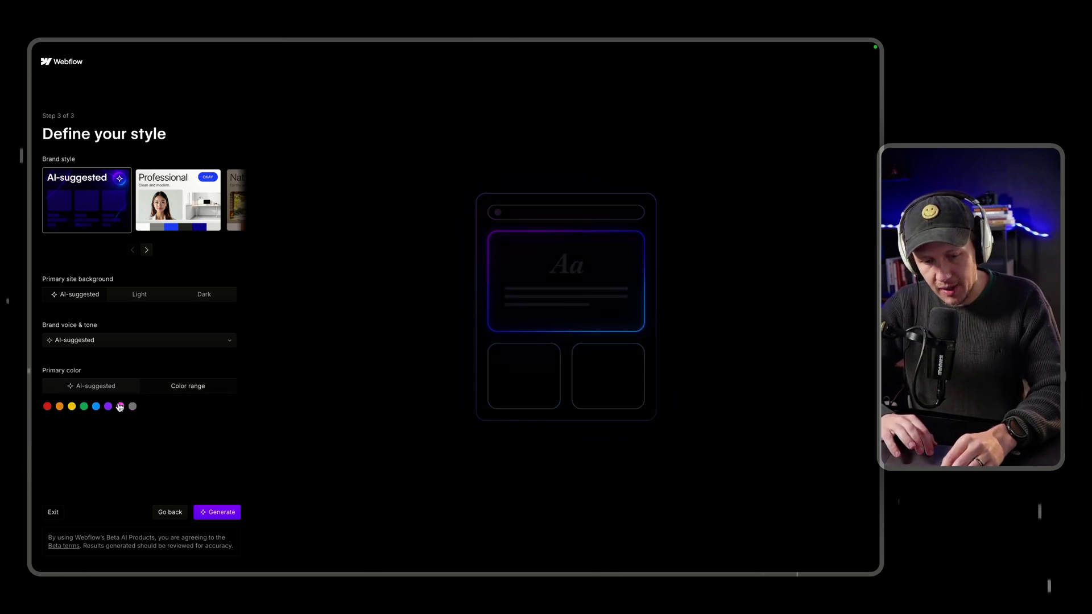
click(220, 512)
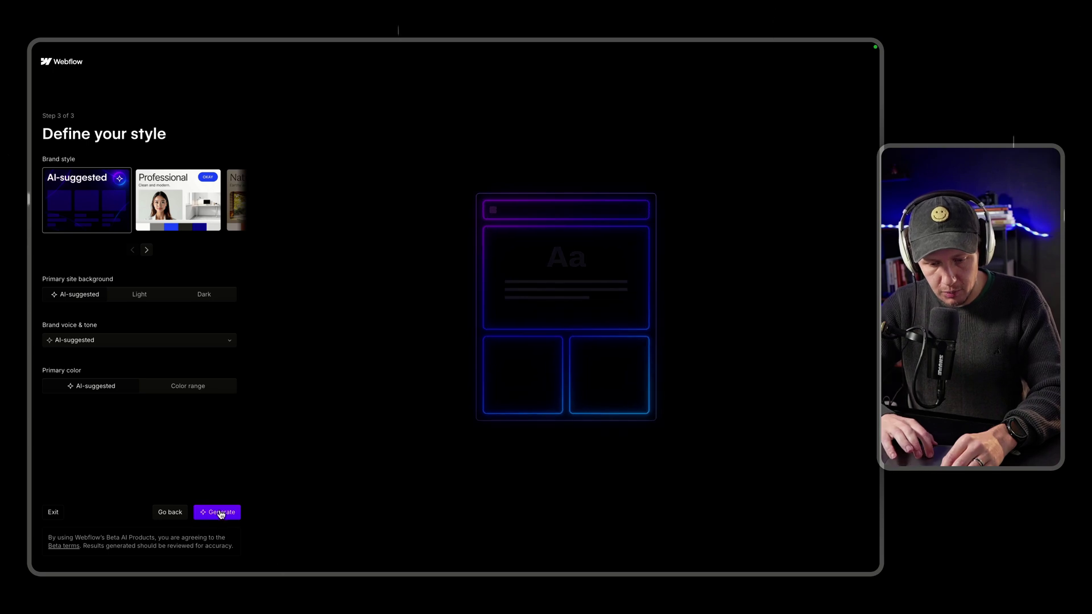
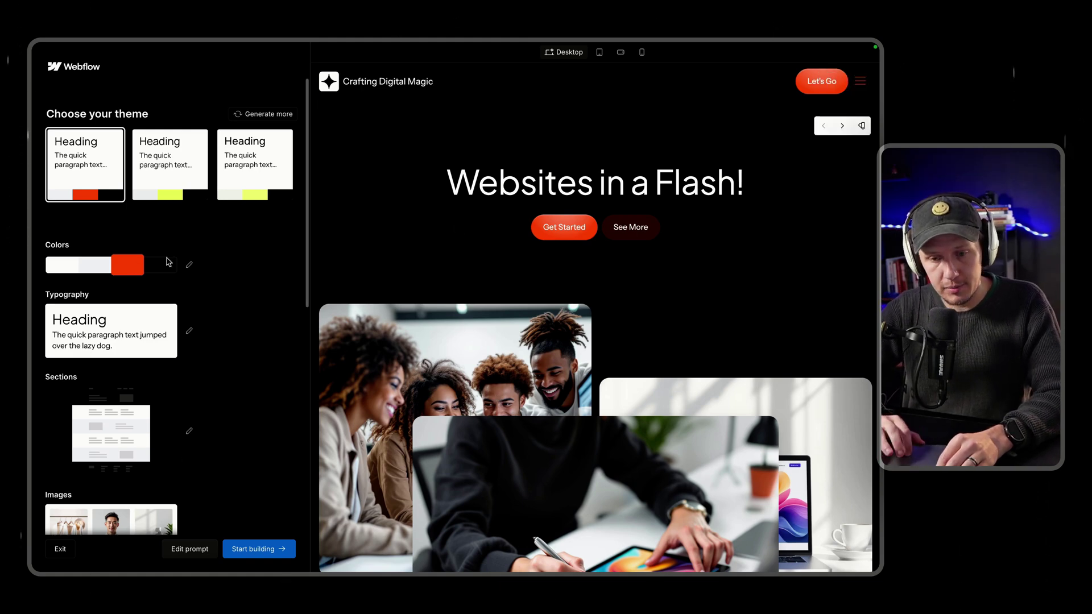
Examine the generated home page in the first theme from the hero through to the contact section
scroll(550, 229, down, 1)
scroll(550, 229, down, 10)
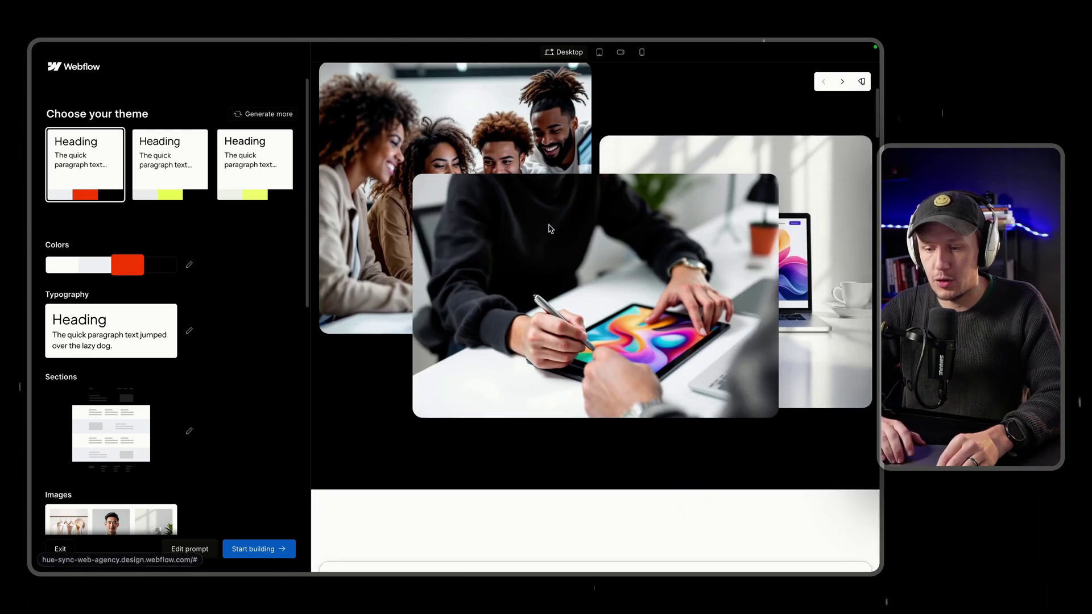
scroll(549, 228, down, 10)
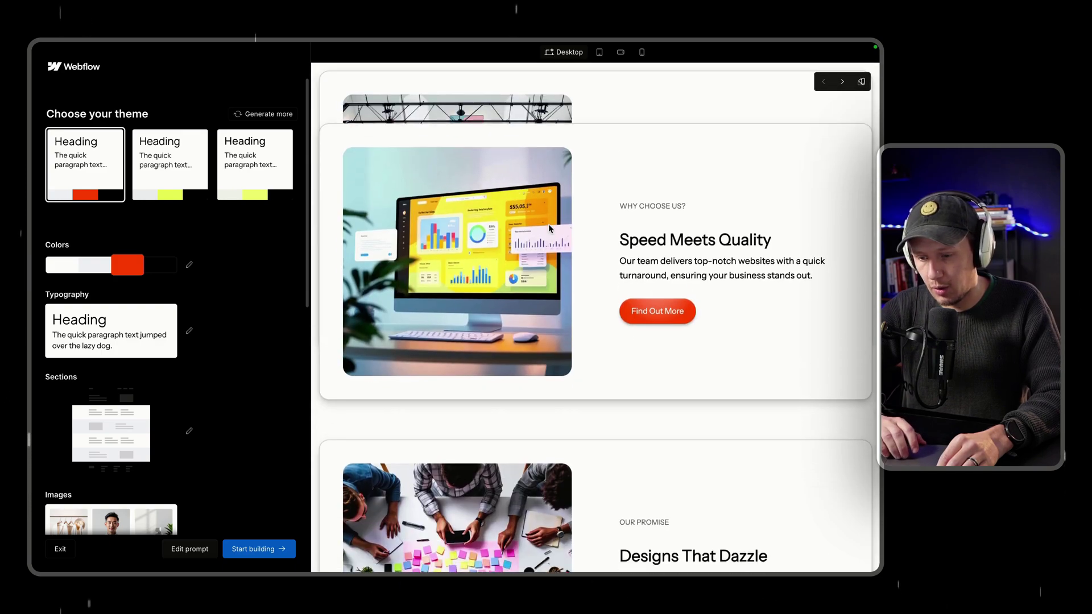
scroll(550, 228, down, 10)
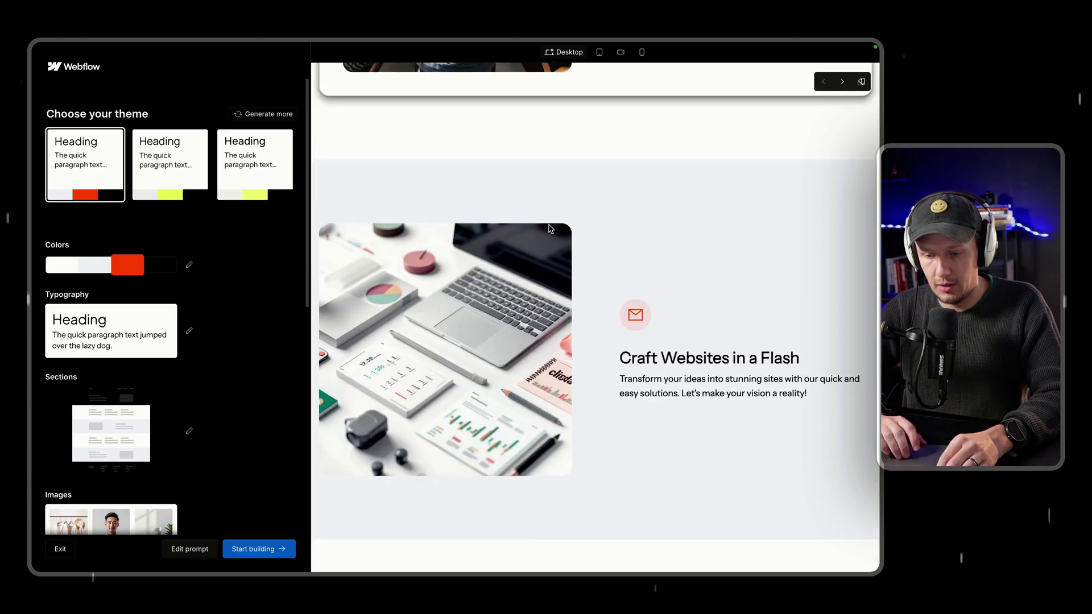
scroll(550, 229, down, 10)
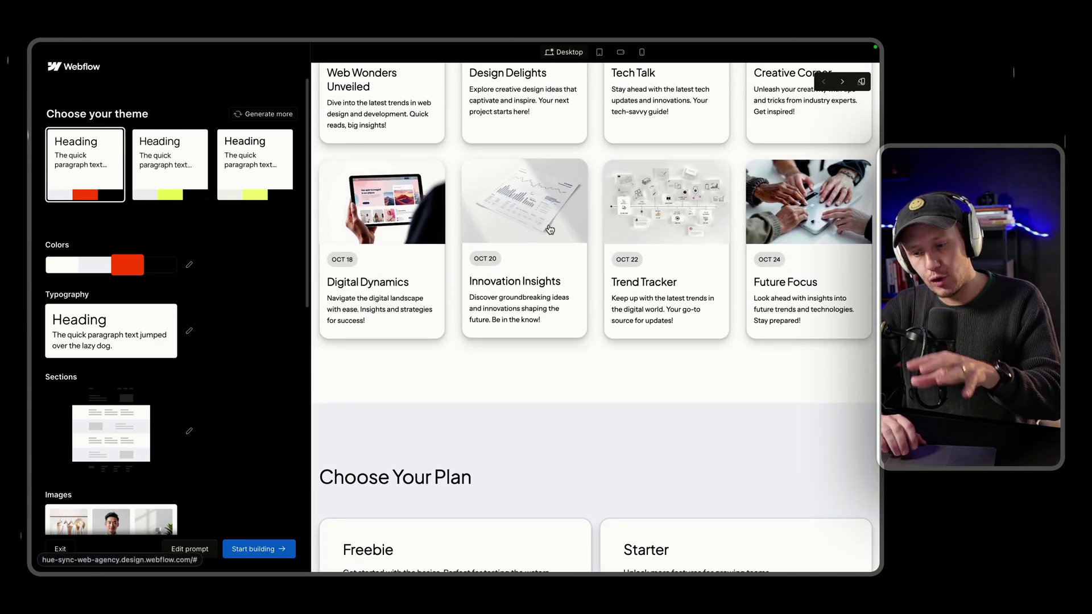
scroll(549, 227, down, 10)
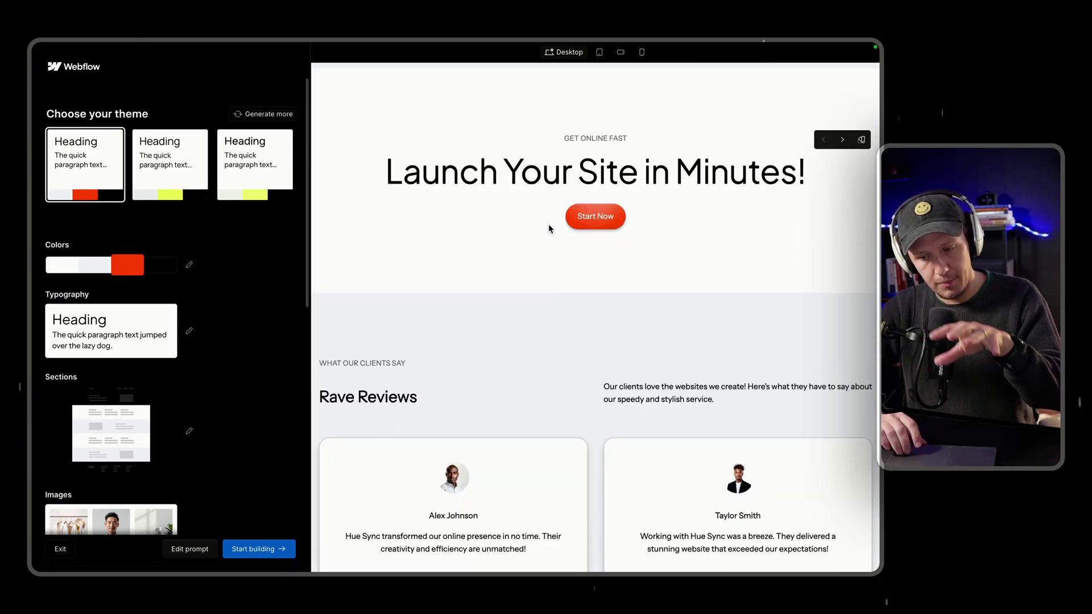
scroll(548, 227, down, 8)
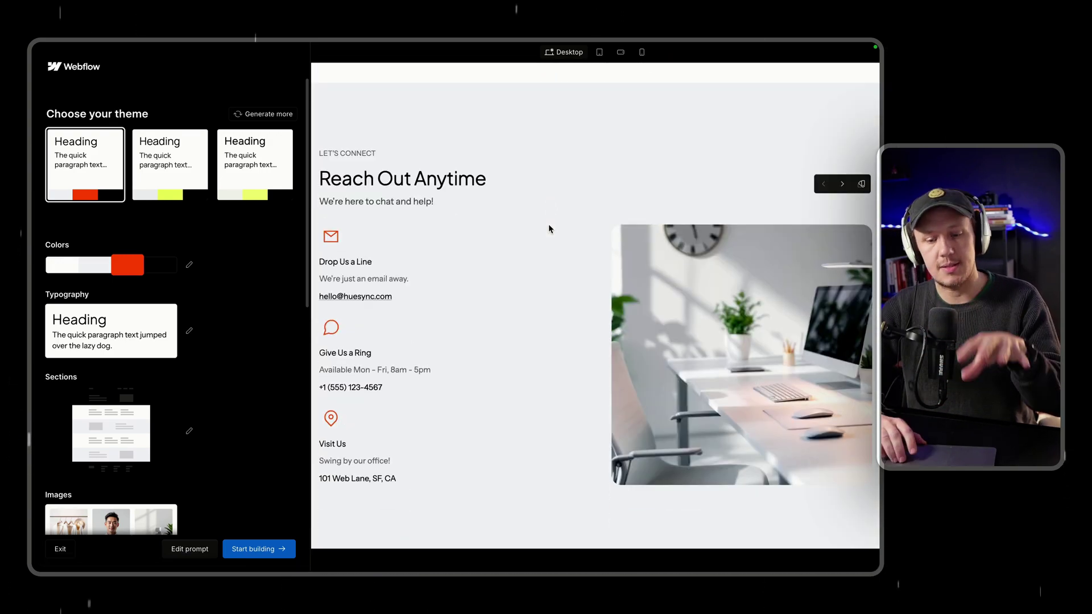
scroll(548, 228, up, 20)
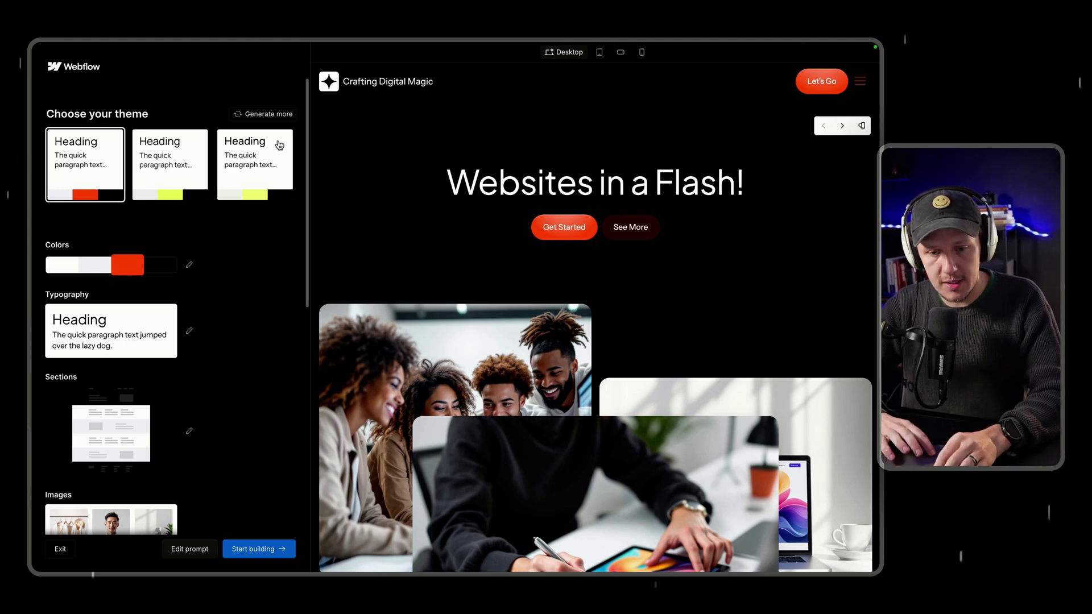
Apply the second theme with the lime-yellow accent and review how the page sections look in it
click(173, 166)
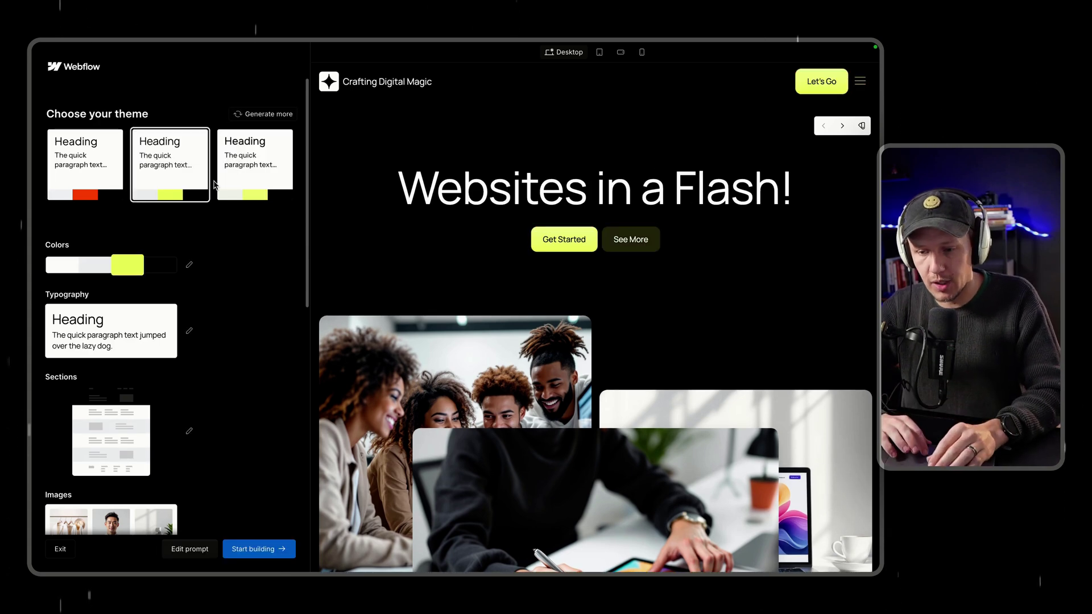
scroll(605, 267, down, 10)
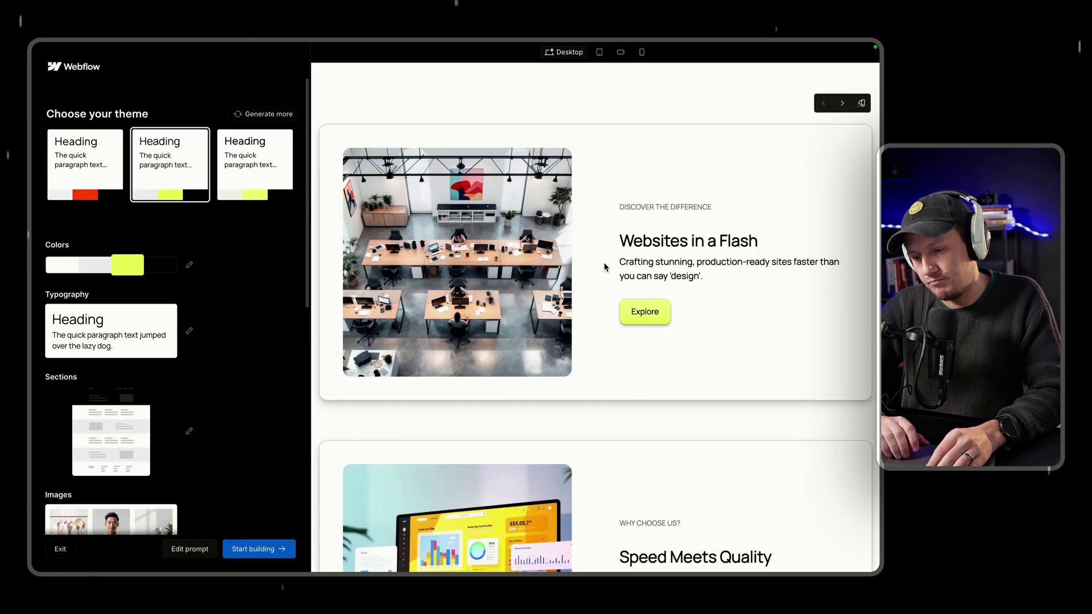
scroll(604, 267, down, 15)
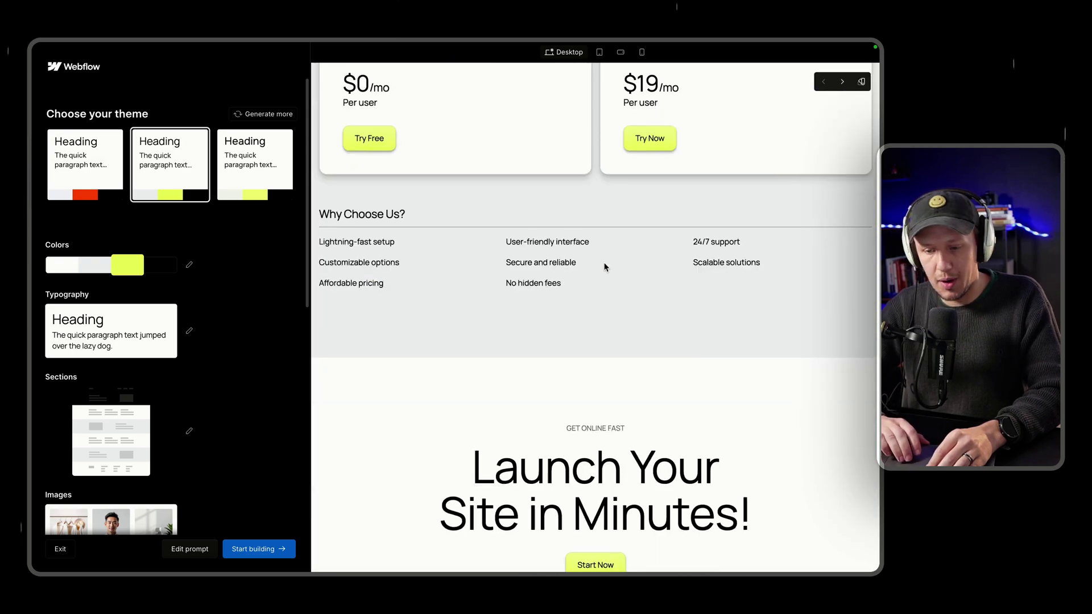
Generate more themes, apply the one with the blue accent, and review the upper page sections in it
scroll(604, 267, up, 15)
click(266, 114)
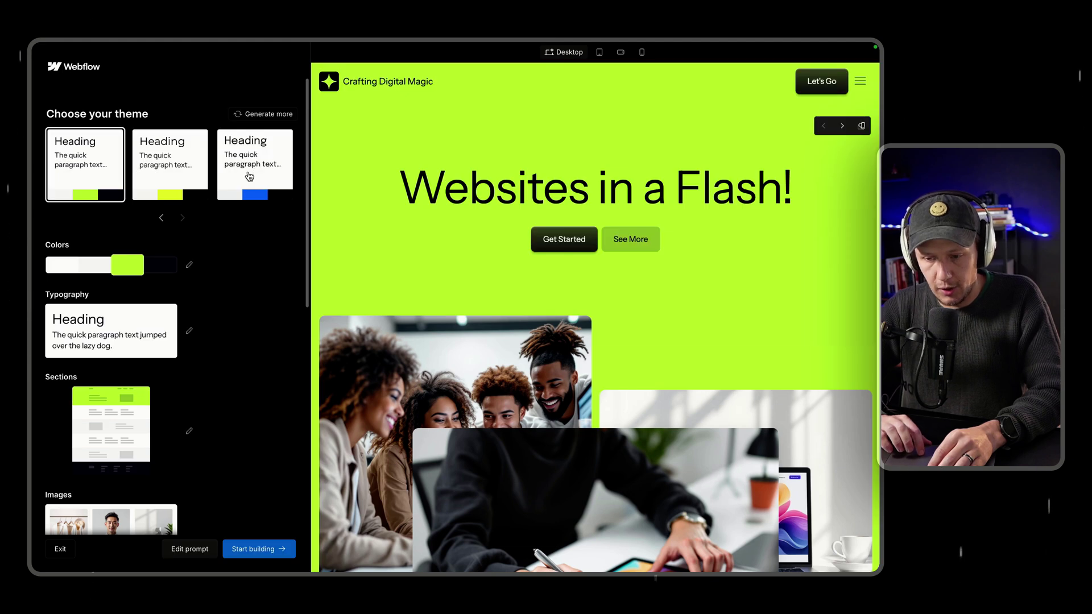
click(249, 176)
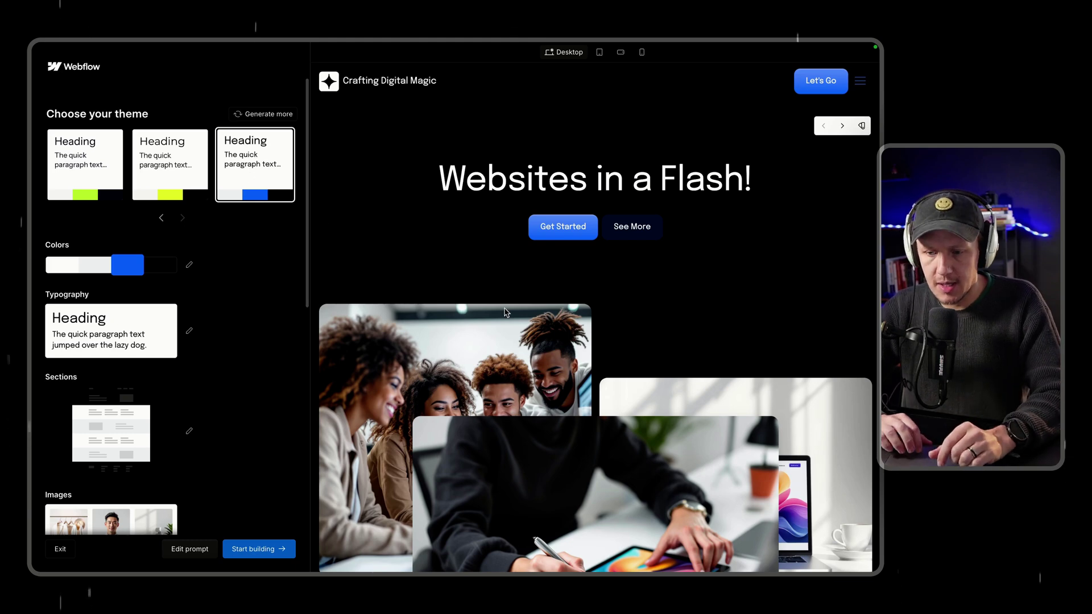
scroll(701, 225, down, 10)
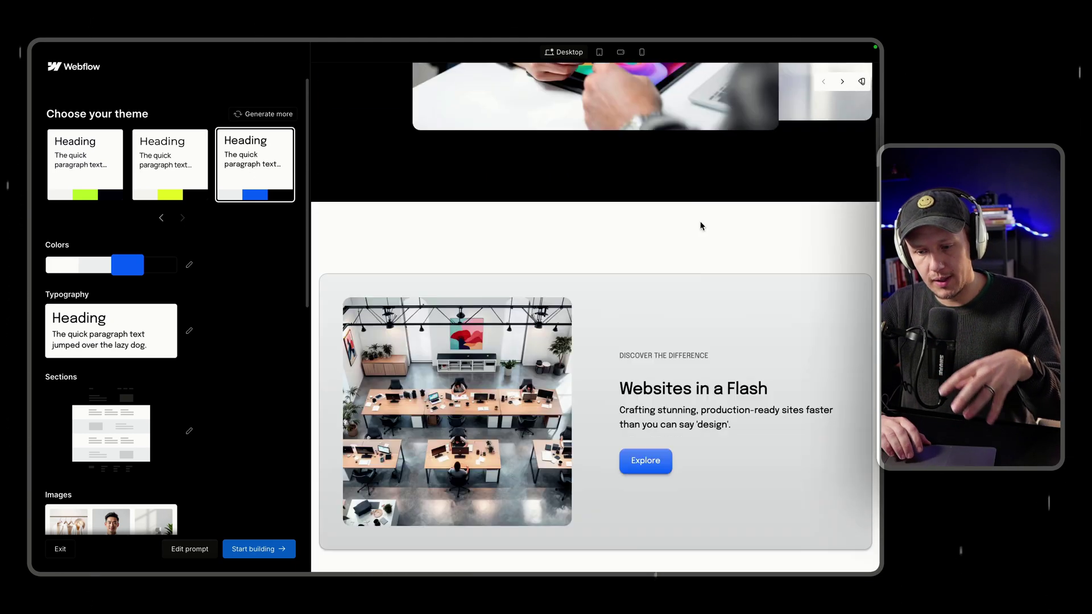
scroll(700, 222, up, 10)
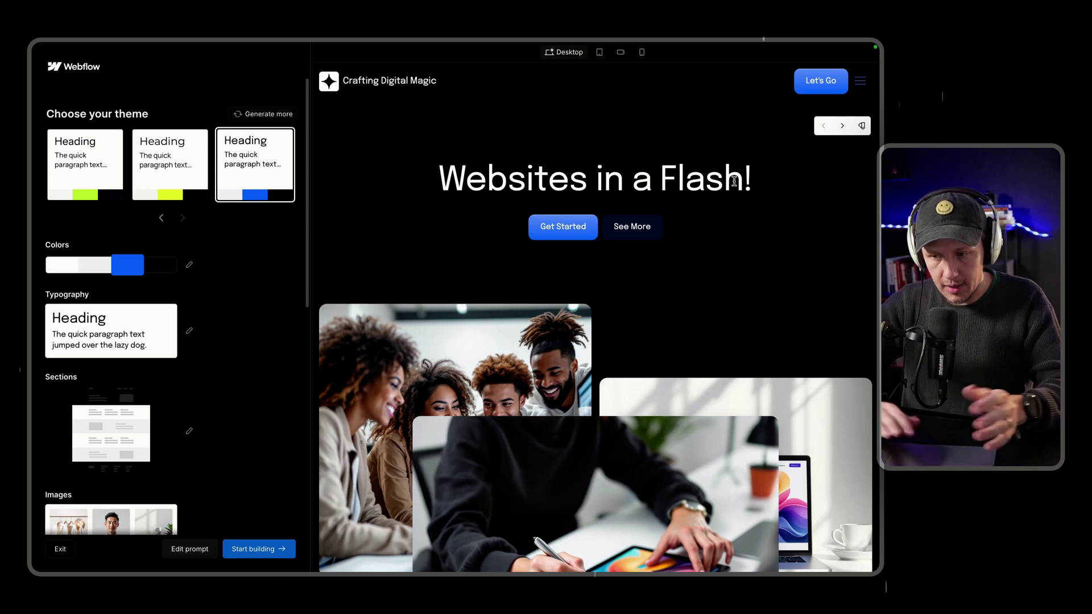
Cycle the hero section through its layouts to the "Crafting Digital Masterpieces" version with text beside a row of images
click(842, 126)
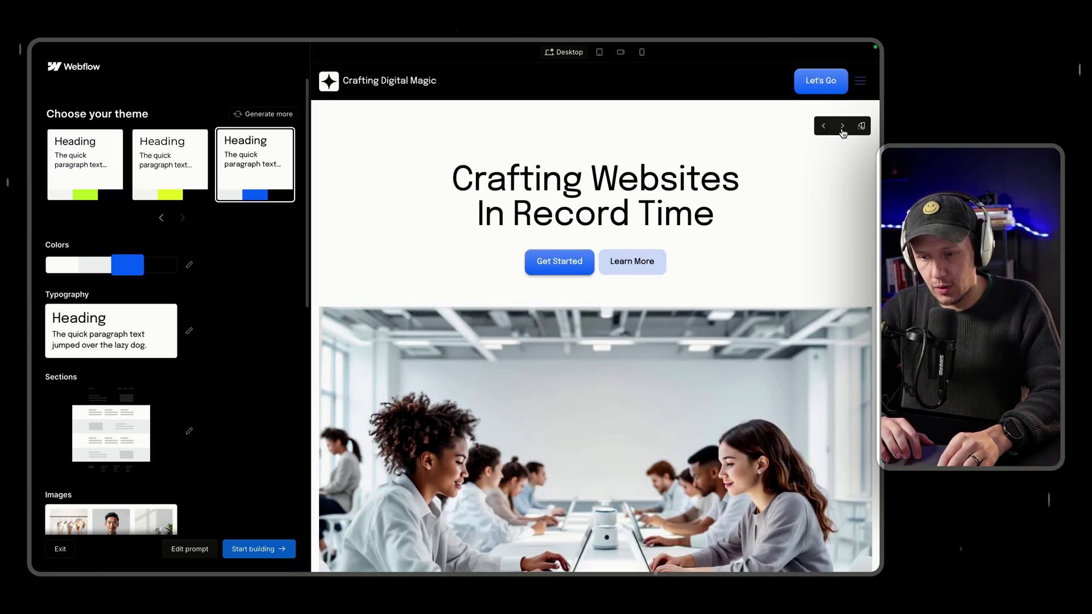
click(842, 126)
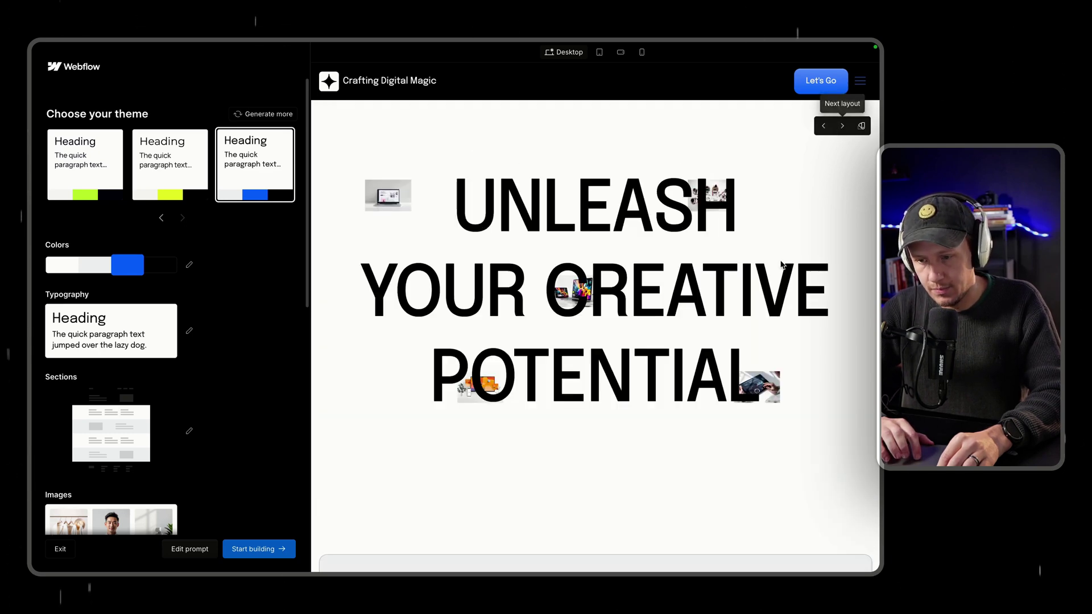
scroll(683, 426, down, 2)
scroll(684, 425, down, 2)
scroll(684, 425, up, 4)
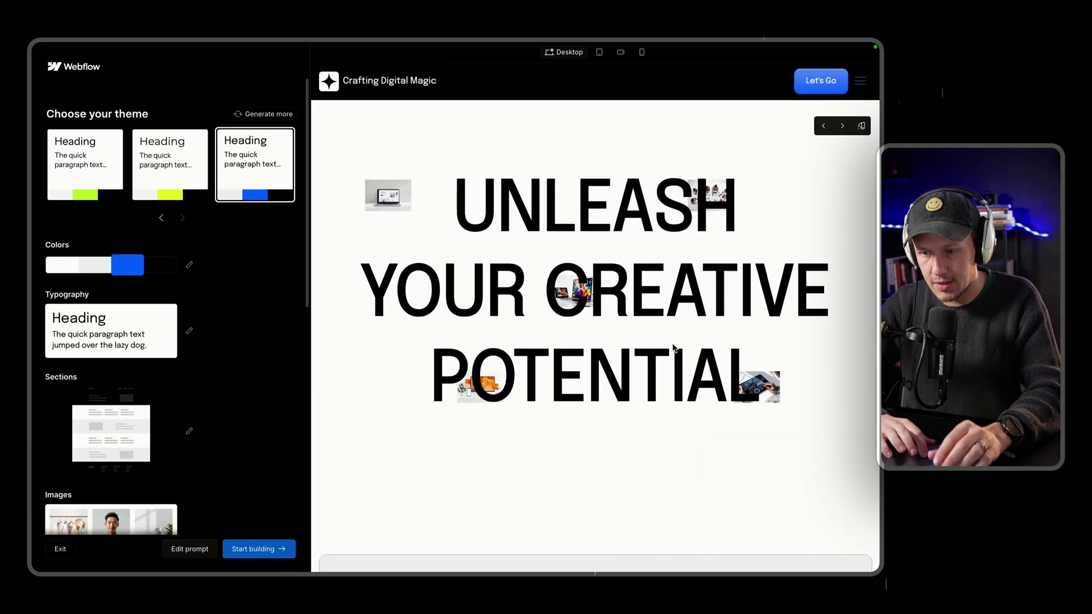
click(842, 126)
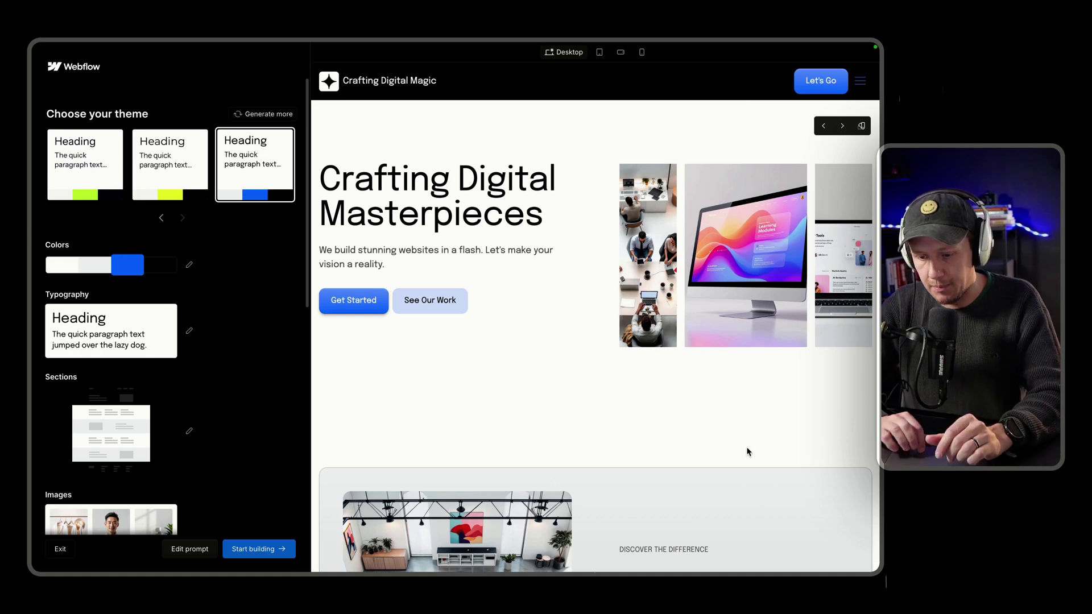
Cycle the section below the hero to the "Crafting Websites in Minutes" layout with feature cards
scroll(746, 451, down, 3)
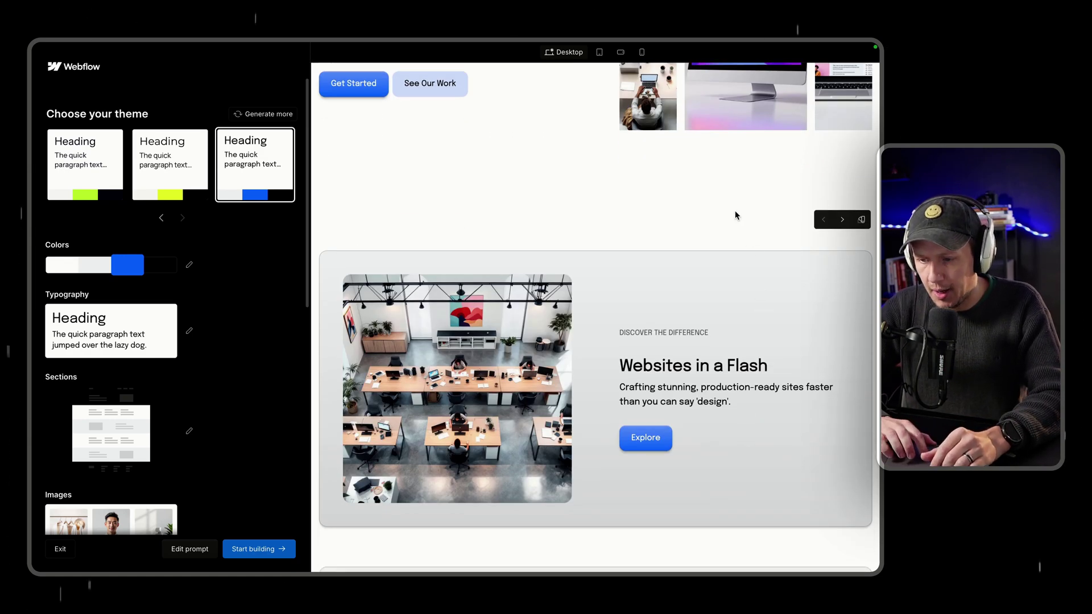
click(842, 221)
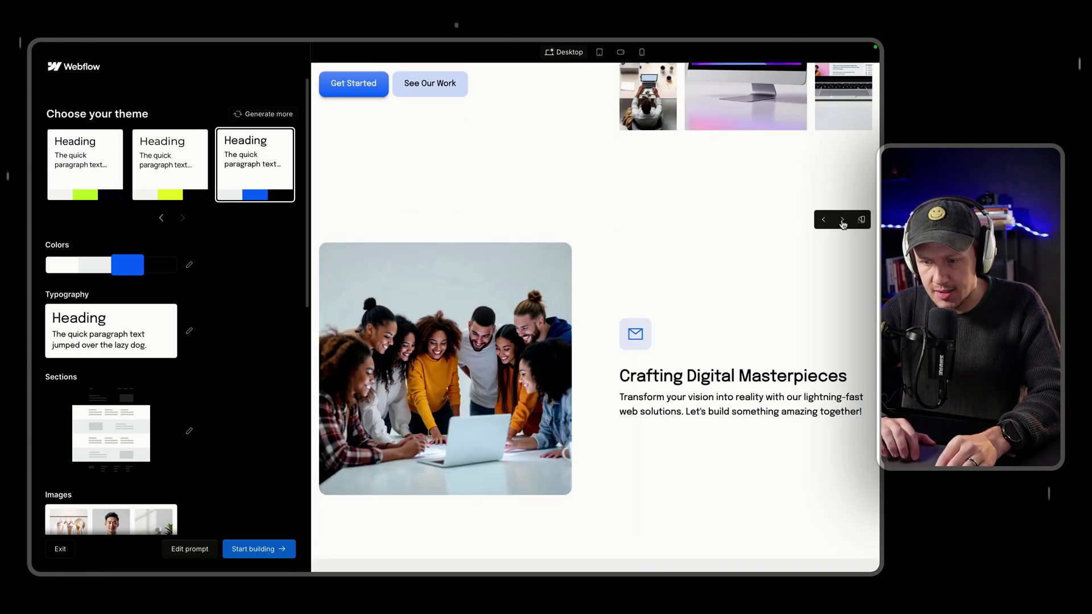
scroll(714, 459, down, 5)
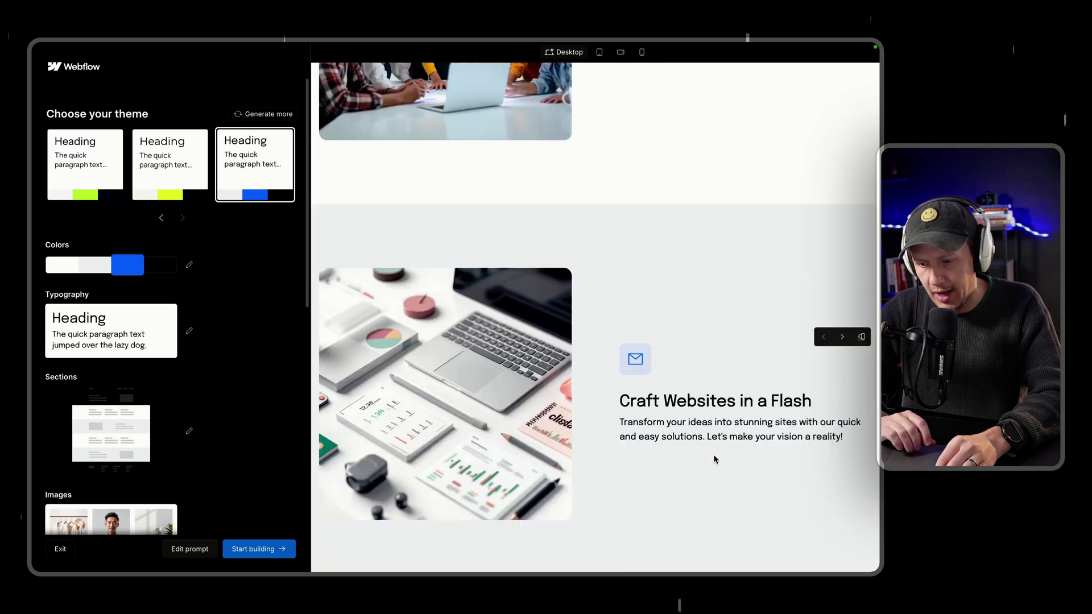
scroll(715, 460, up, 5)
scroll(714, 458, up, 3)
click(842, 336)
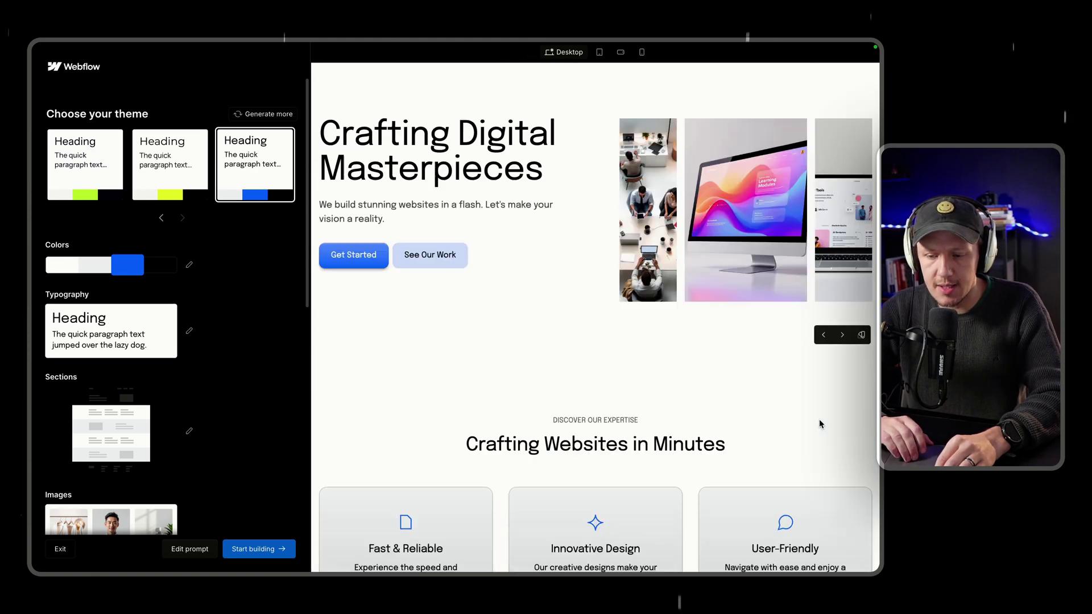
Cycle the hero section's background through light gray and blue to black, and check it against the sections below
mouse_move(848, 147)
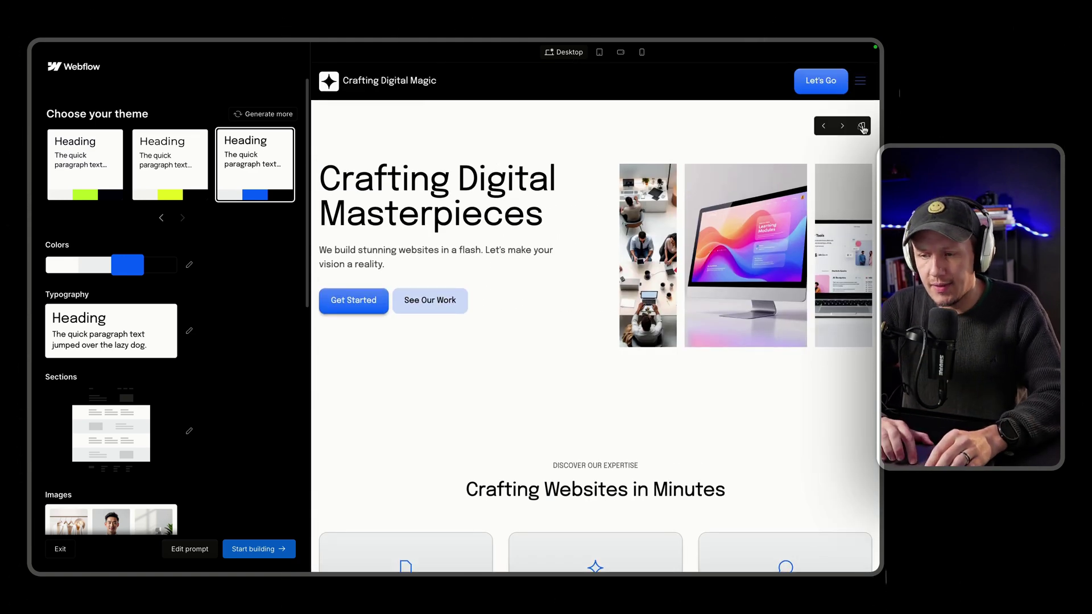
click(862, 127)
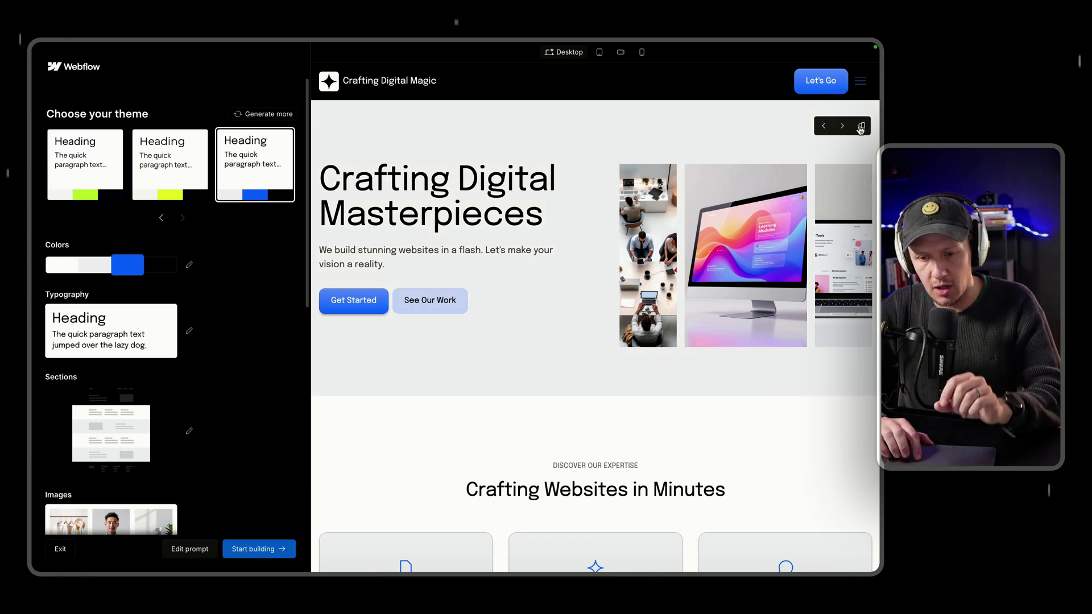
mouse_move(543, 84)
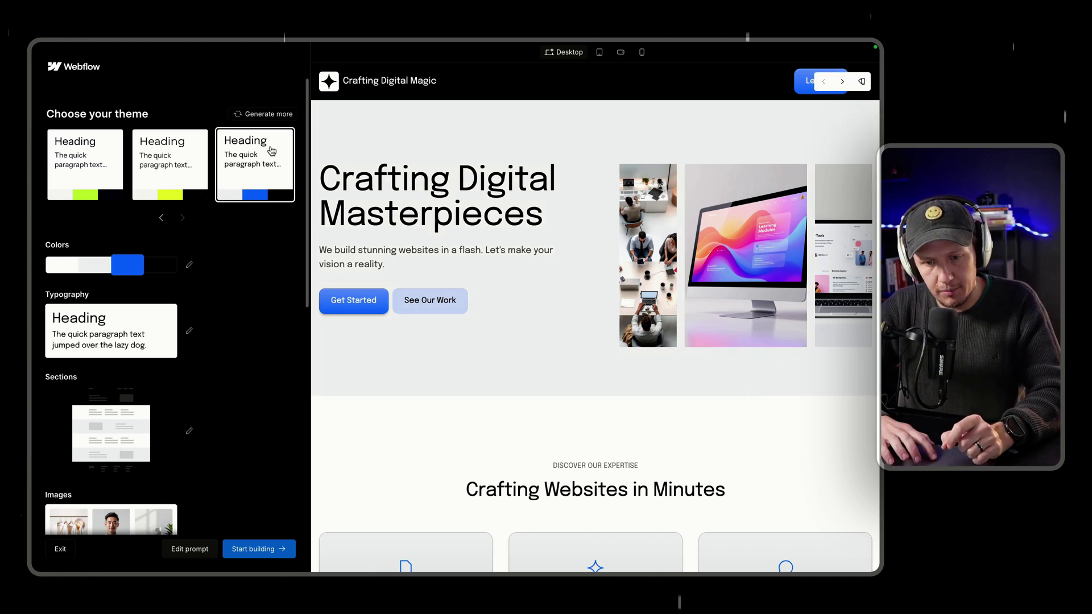
mouse_move(681, 154)
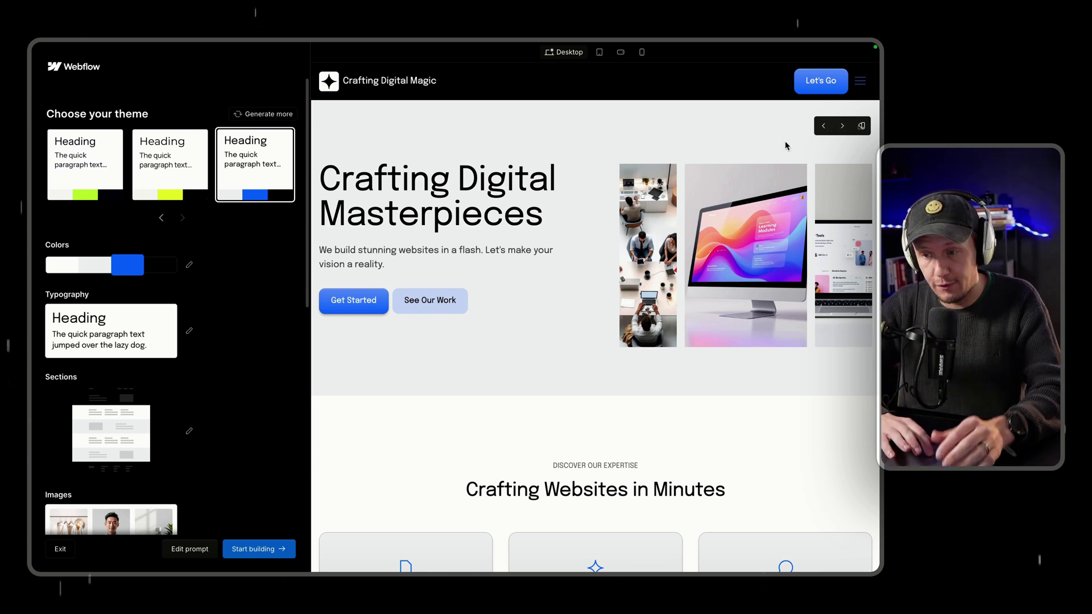
click(861, 127)
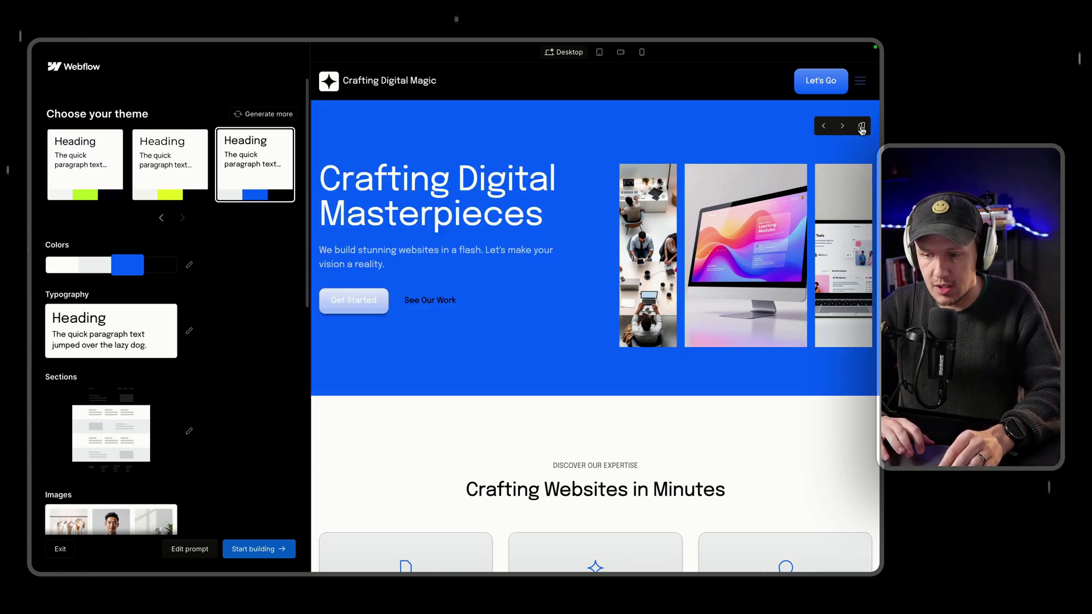
click(862, 127)
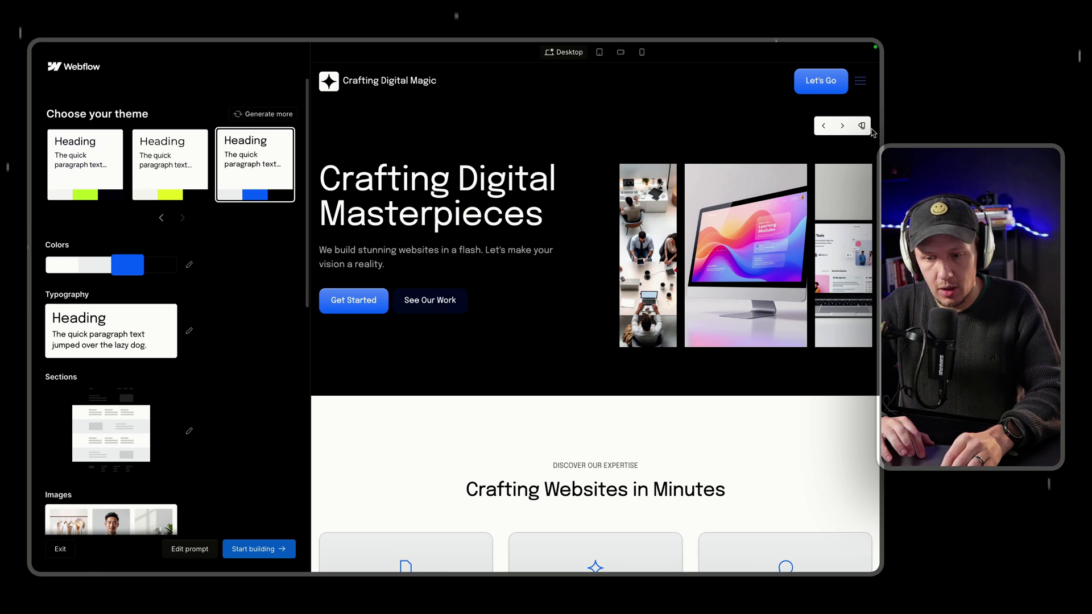
scroll(710, 401, down, 5)
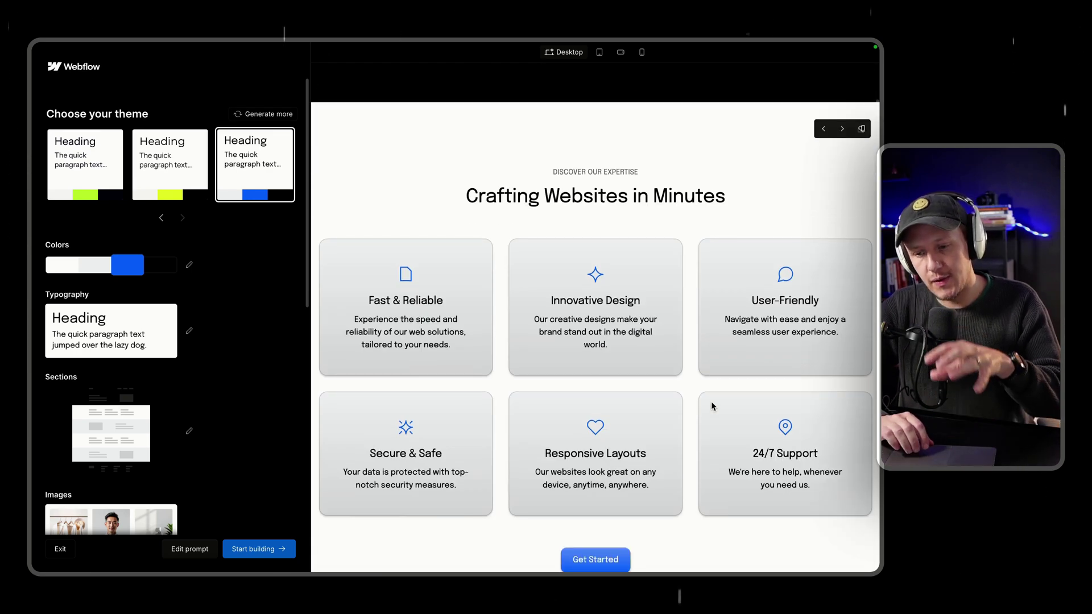
scroll(711, 401, down, 6)
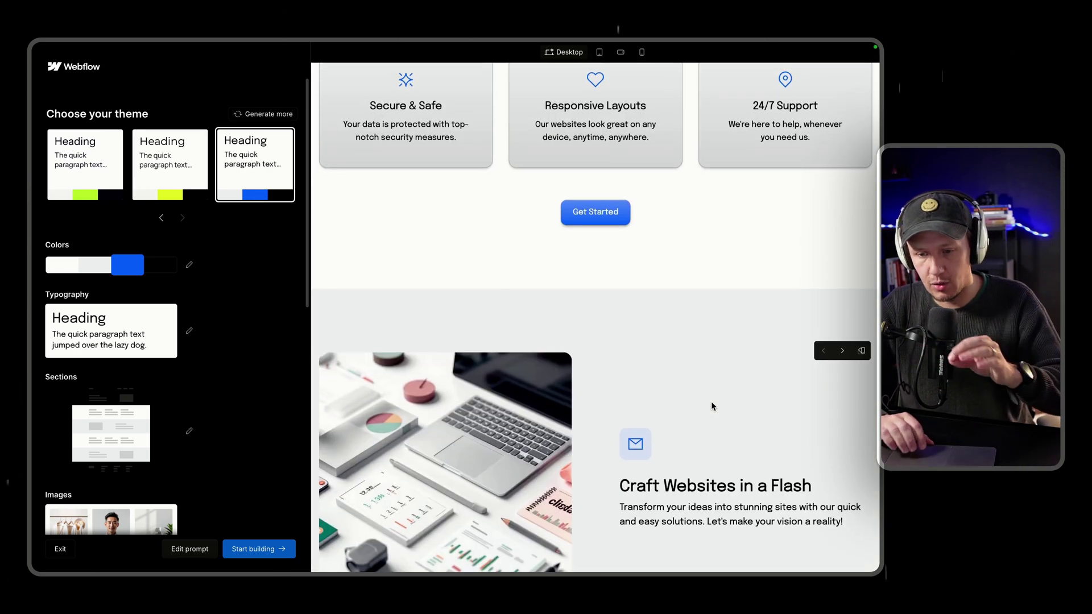
scroll(710, 401, down, 3)
scroll(710, 401, up, 10)
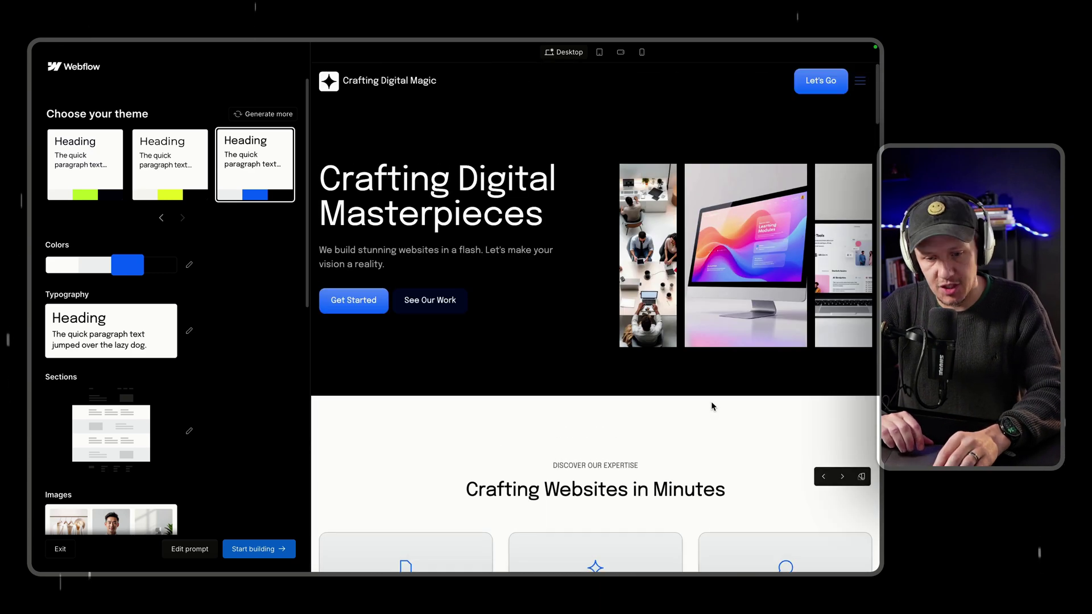
Try the light palette Prime from the blue color palettes
click(189, 266)
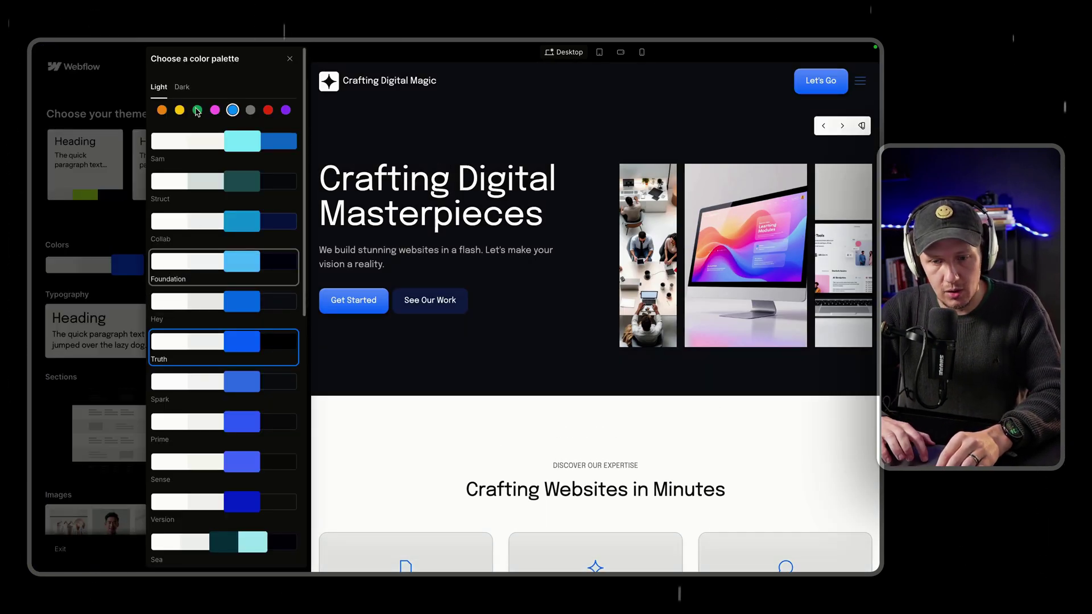
scroll(197, 114, down, 1)
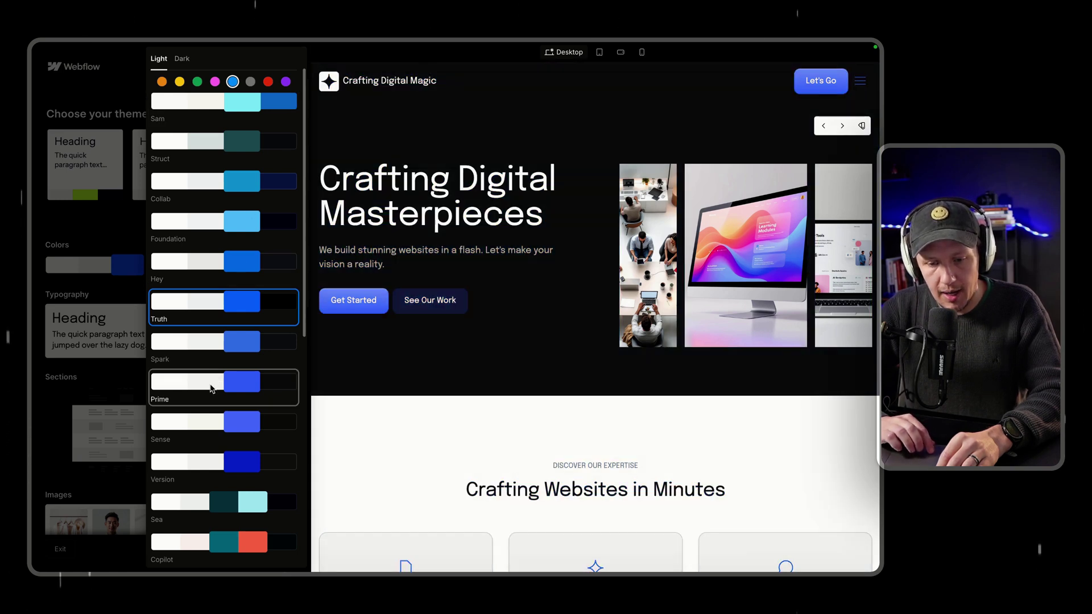
click(217, 390)
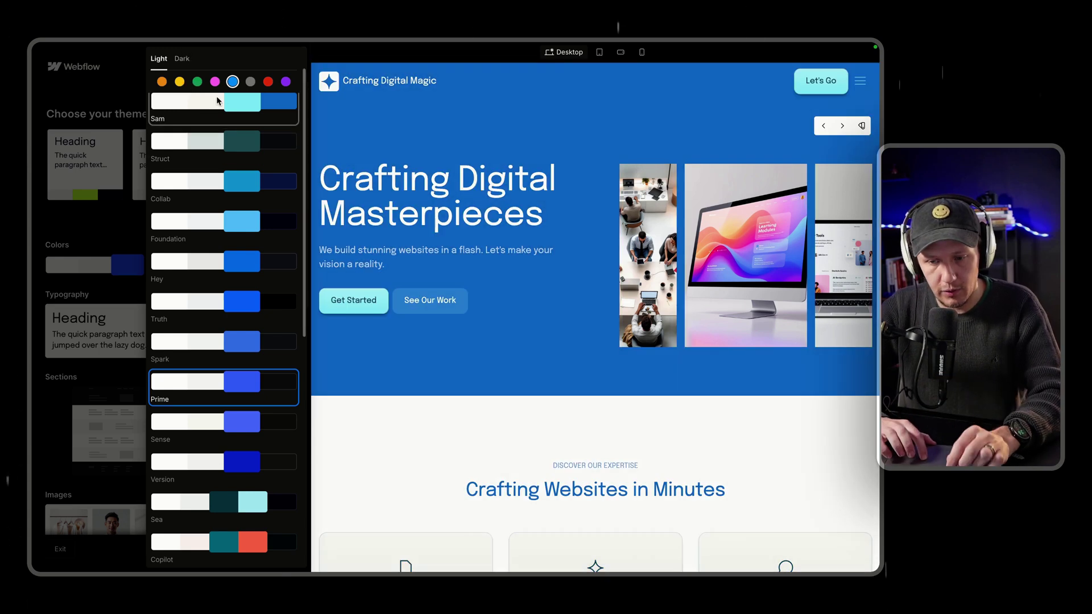
Apply the dark blue-range palette Cobalt, review the page sections in it, and return to the theme settings
click(182, 60)
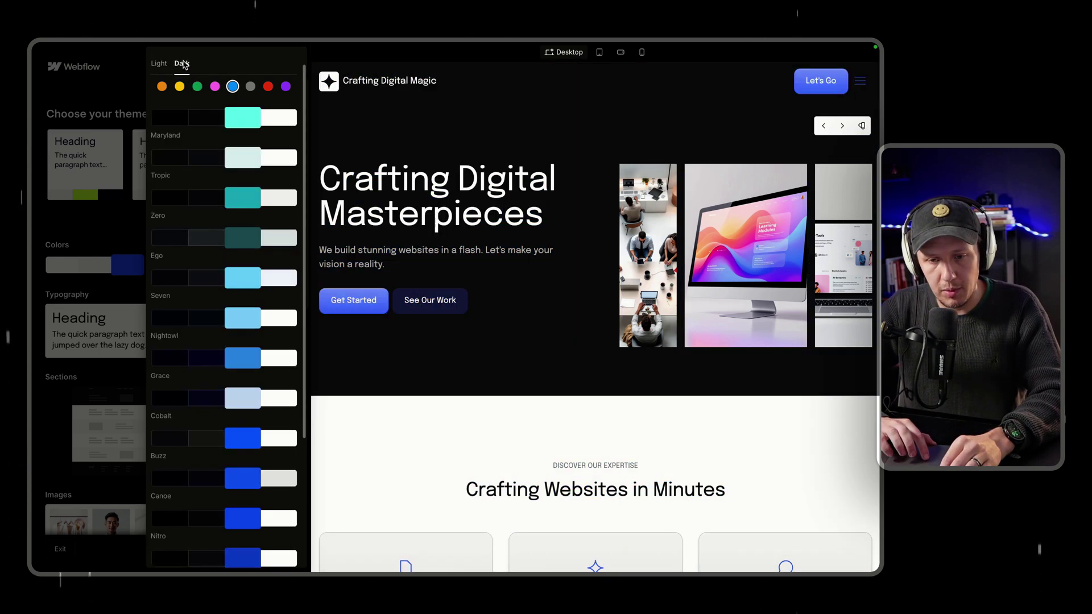
click(258, 400)
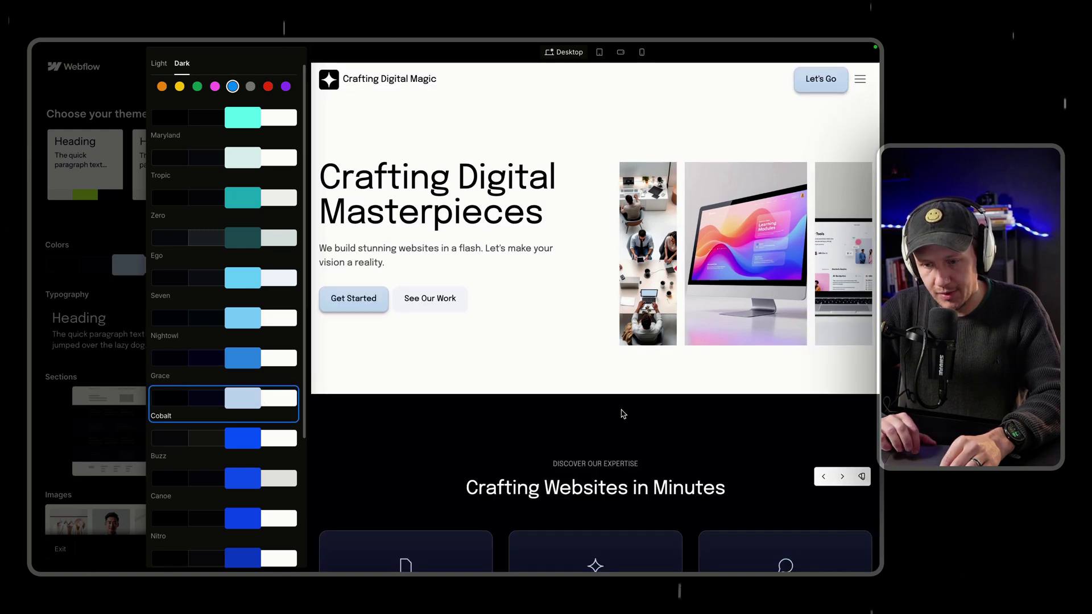
scroll(622, 414, down, 3)
scroll(622, 414, down, 10)
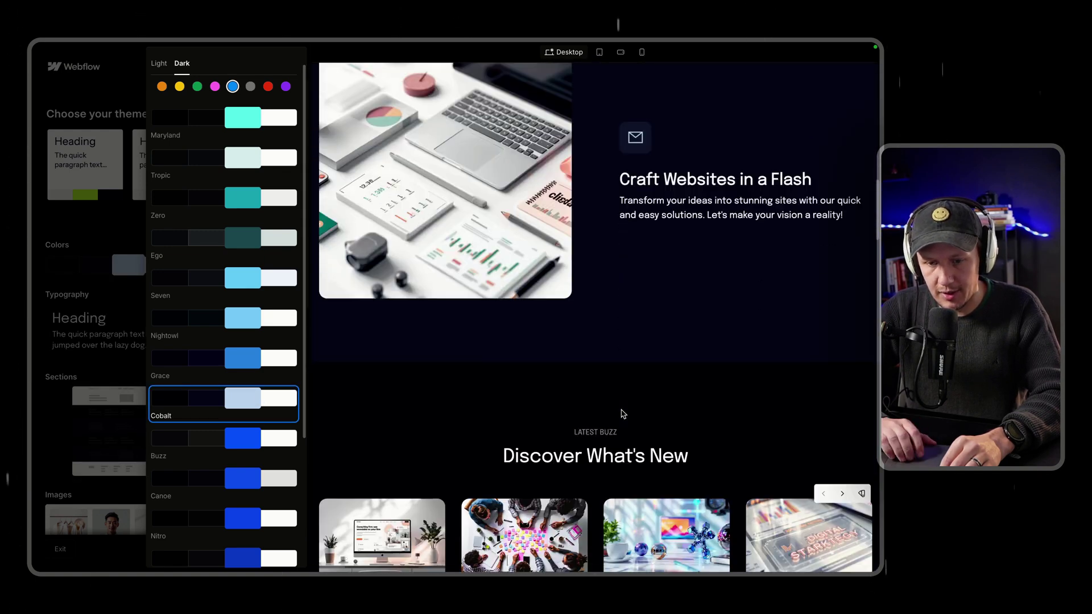
scroll(622, 414, down, 2)
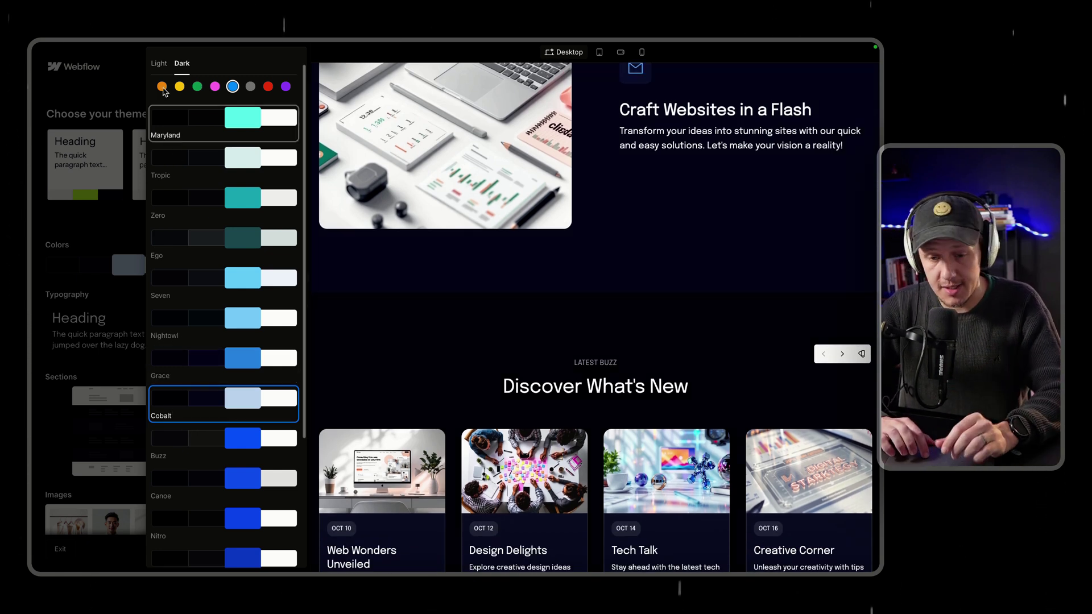
click(104, 231)
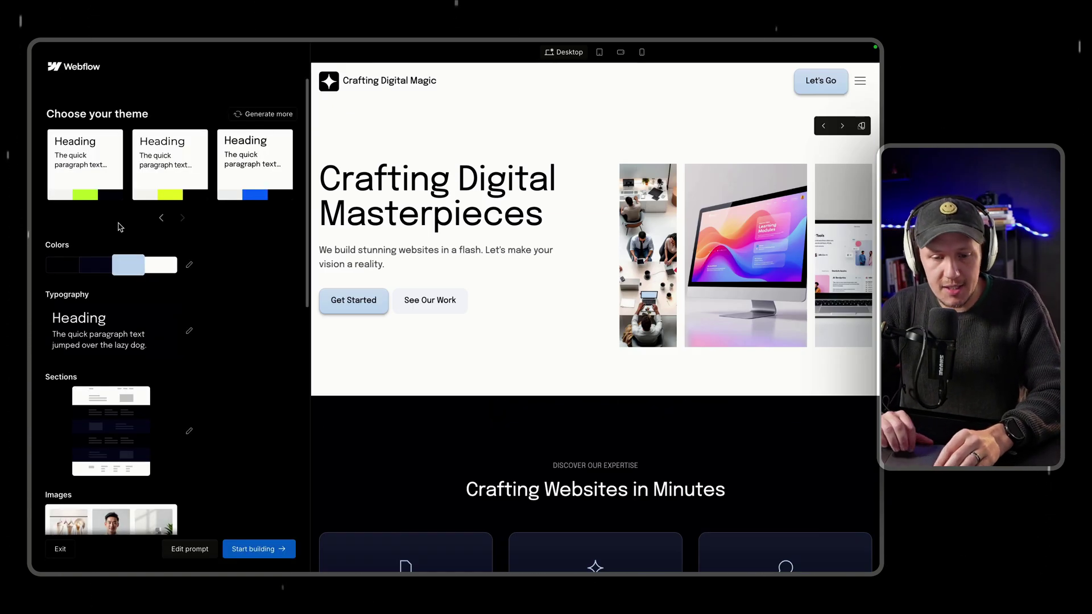
Preview the sans font packs for the site's typography and apply Bebas Neue / Open Sans
click(190, 332)
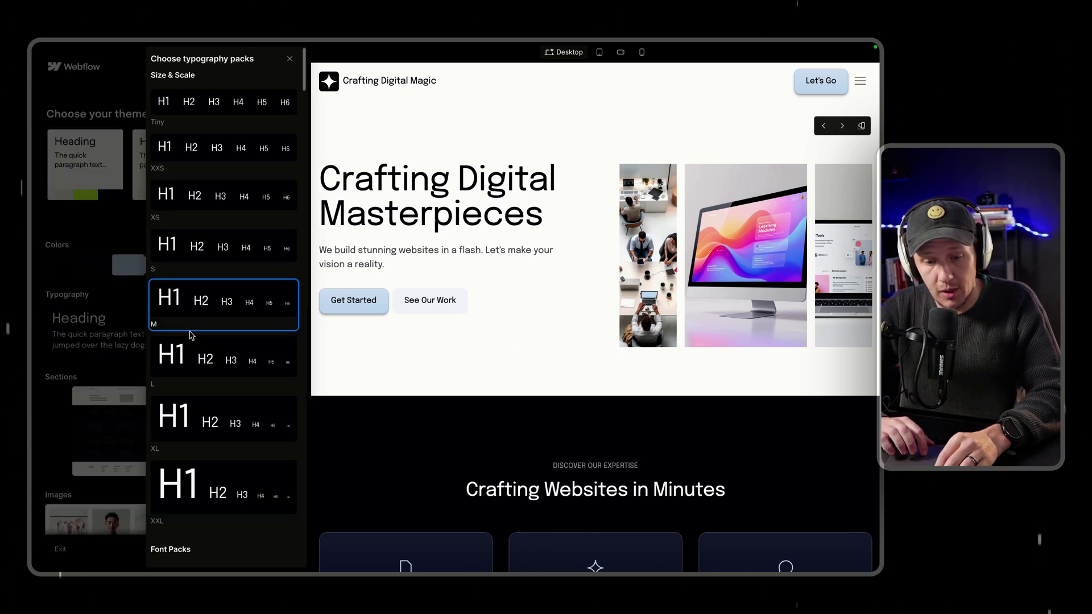
scroll(194, 336, down, 10)
click(194, 337)
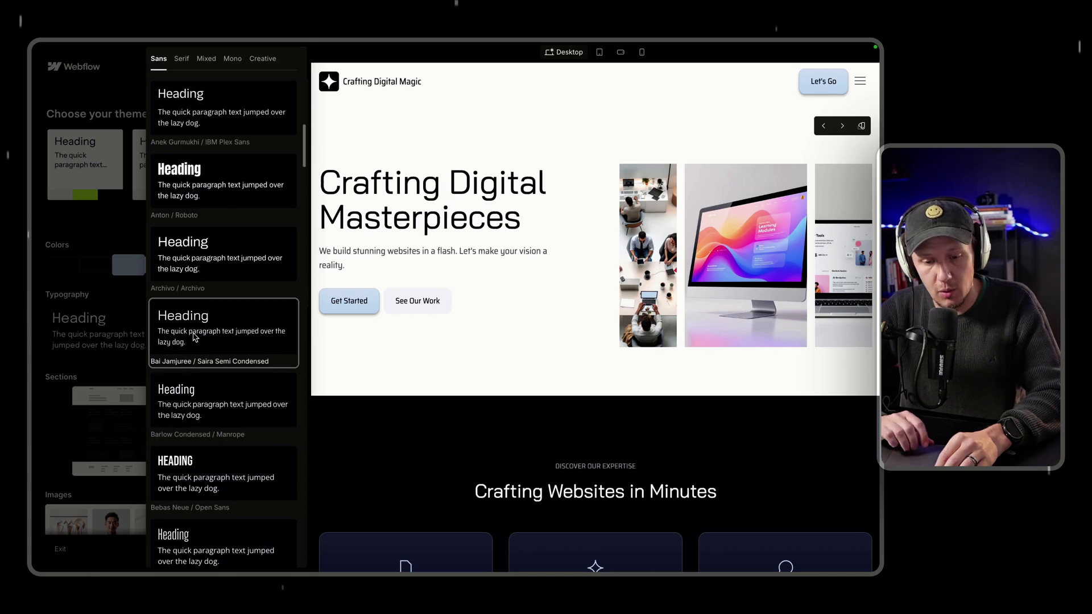
scroll(196, 358, down, 2)
click(197, 379)
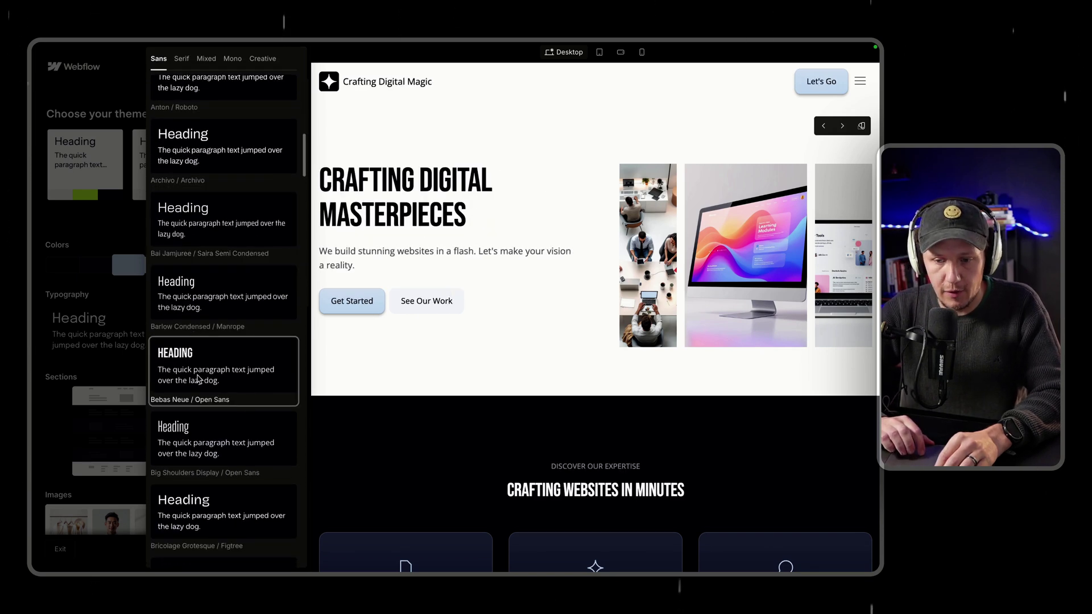
click(197, 379)
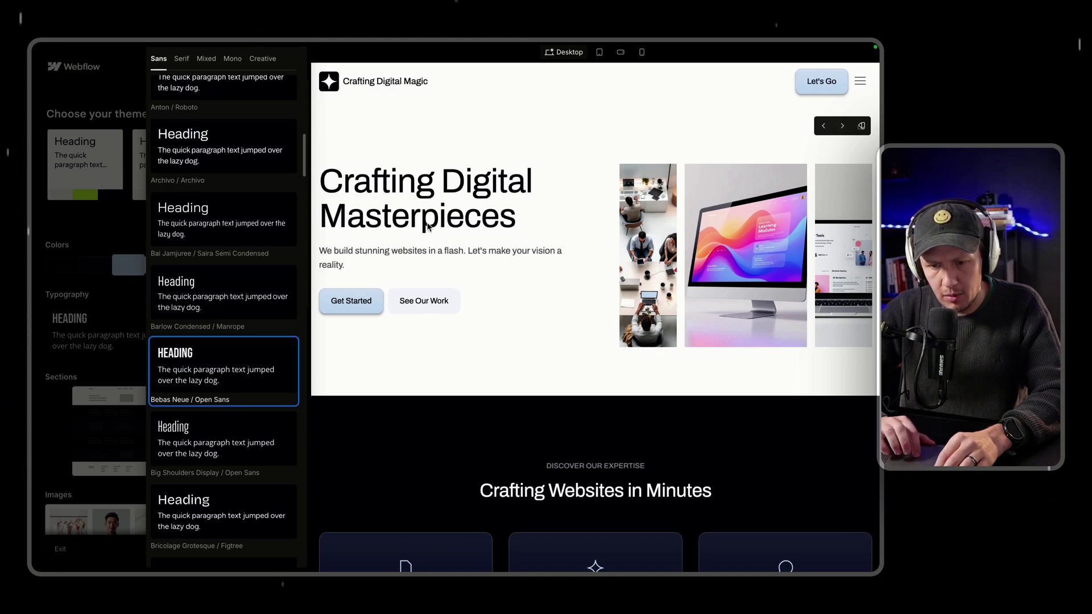
Browse the sans font packs and compare their headings and body text in the site preview
scroll(254, 256, up, 10)
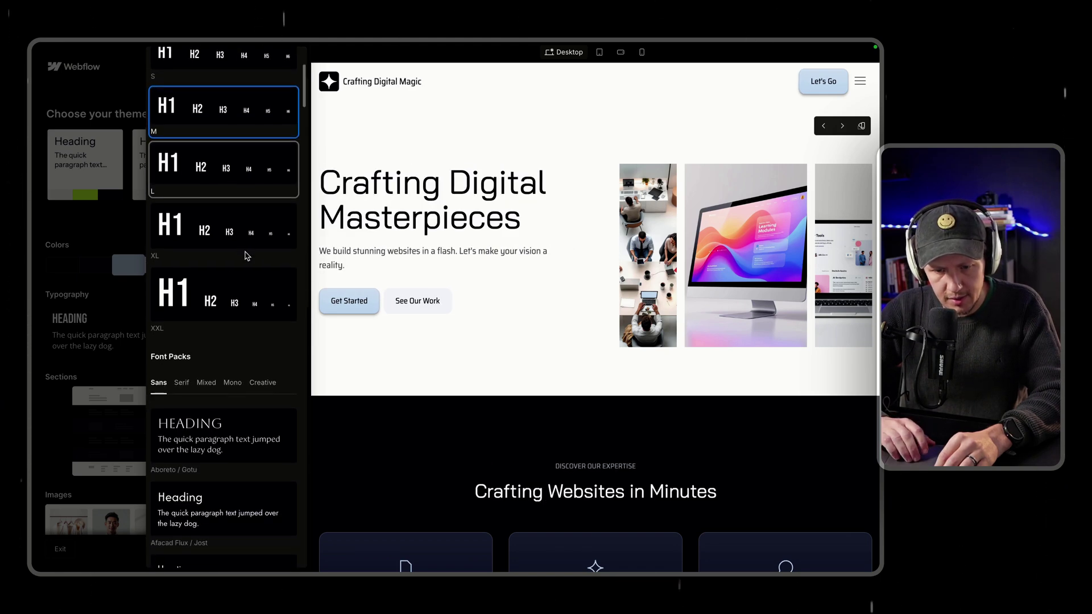
scroll(247, 256, down, 10)
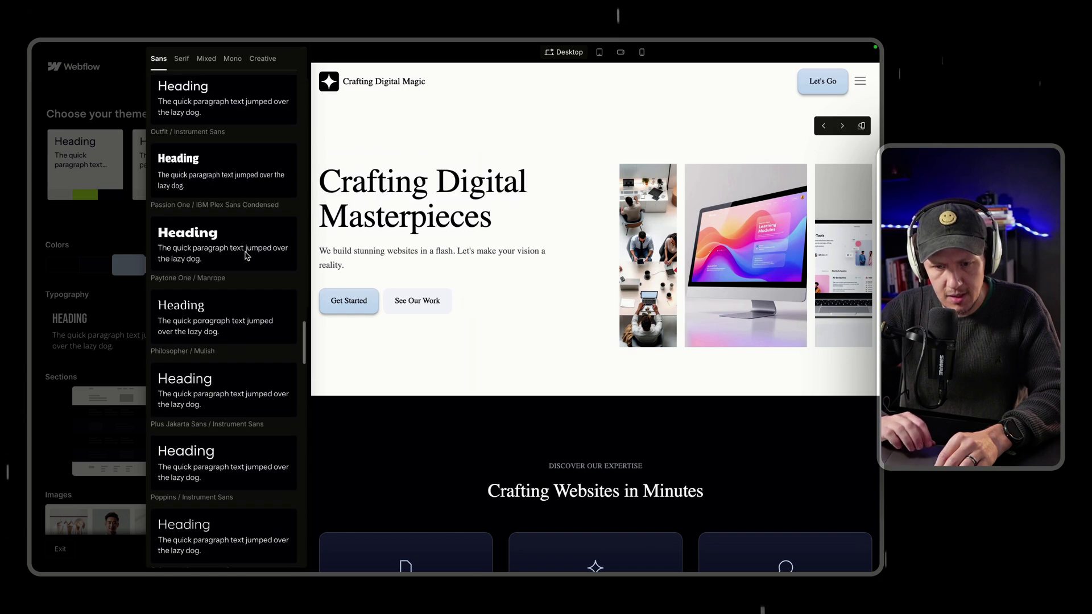
scroll(247, 256, down, 8)
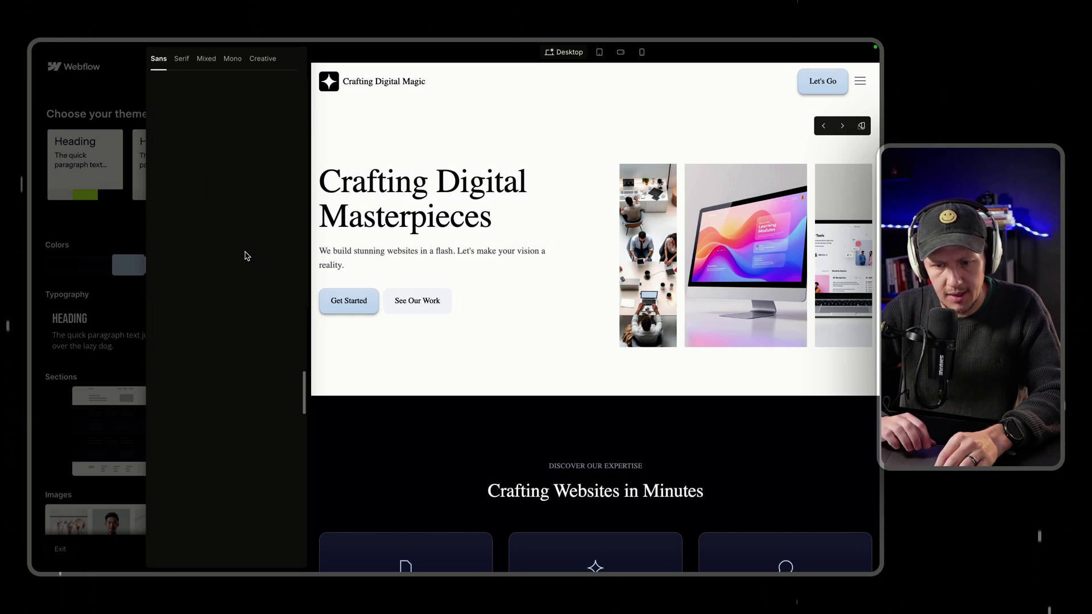
scroll(248, 256, down, 5)
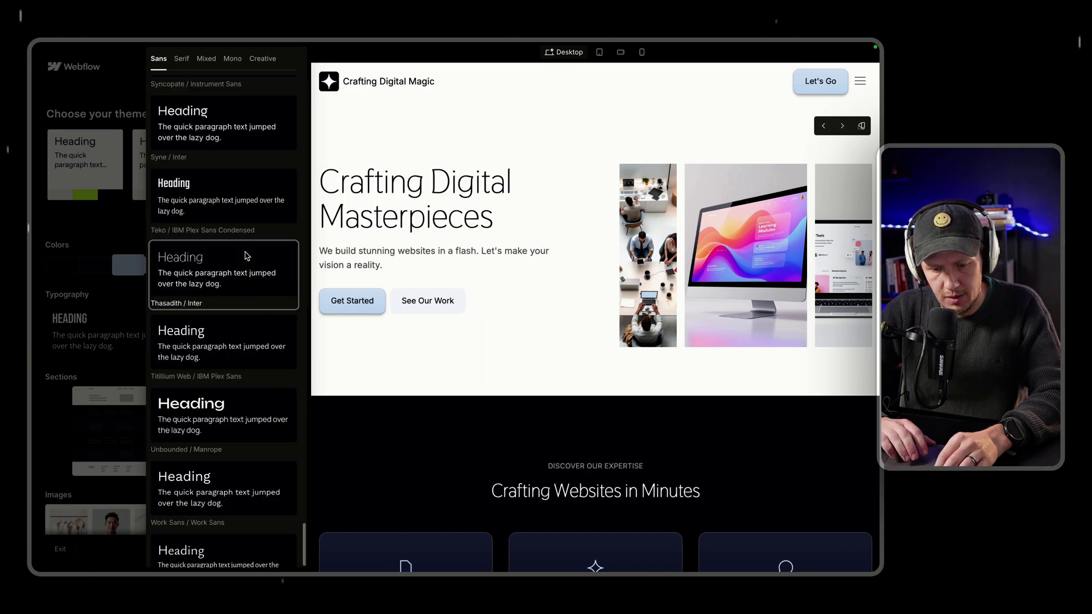
scroll(247, 256, up, 10)
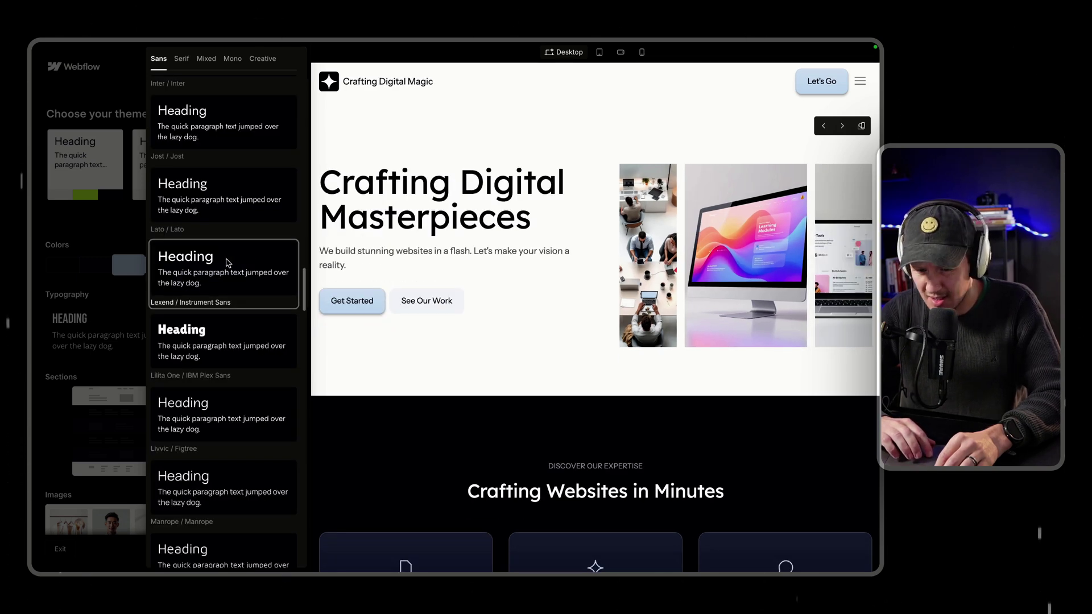
scroll(219, 336, up, 3)
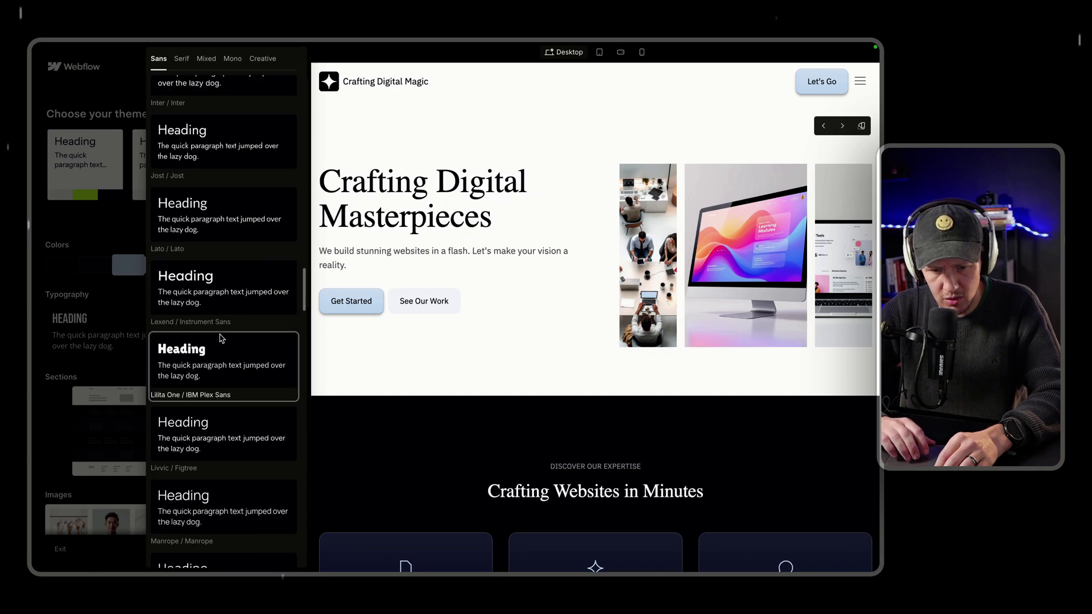
scroll(221, 337, up, 5)
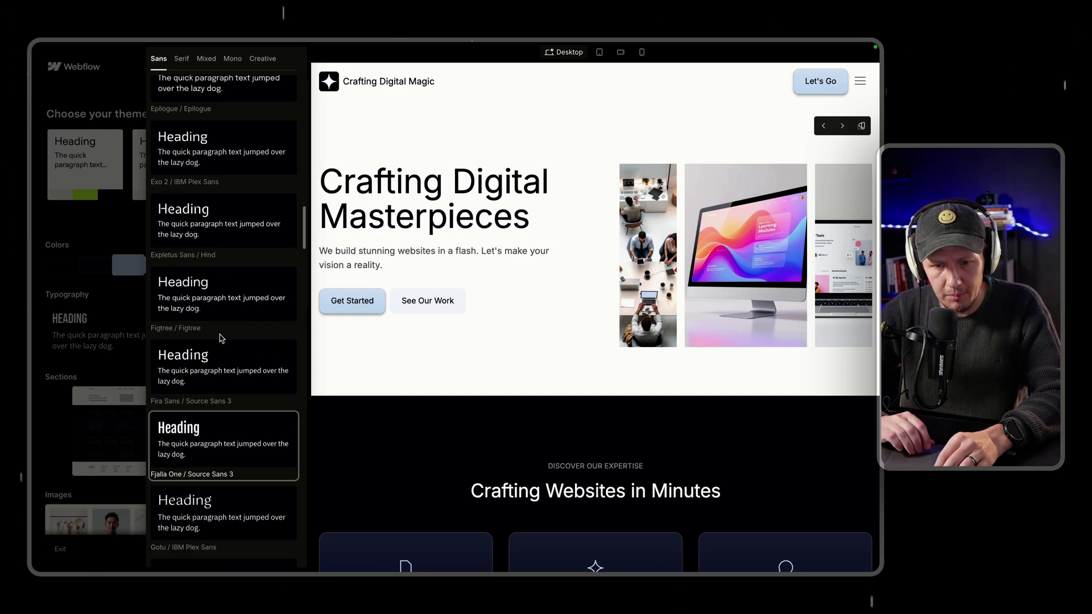
scroll(222, 338, up, 4)
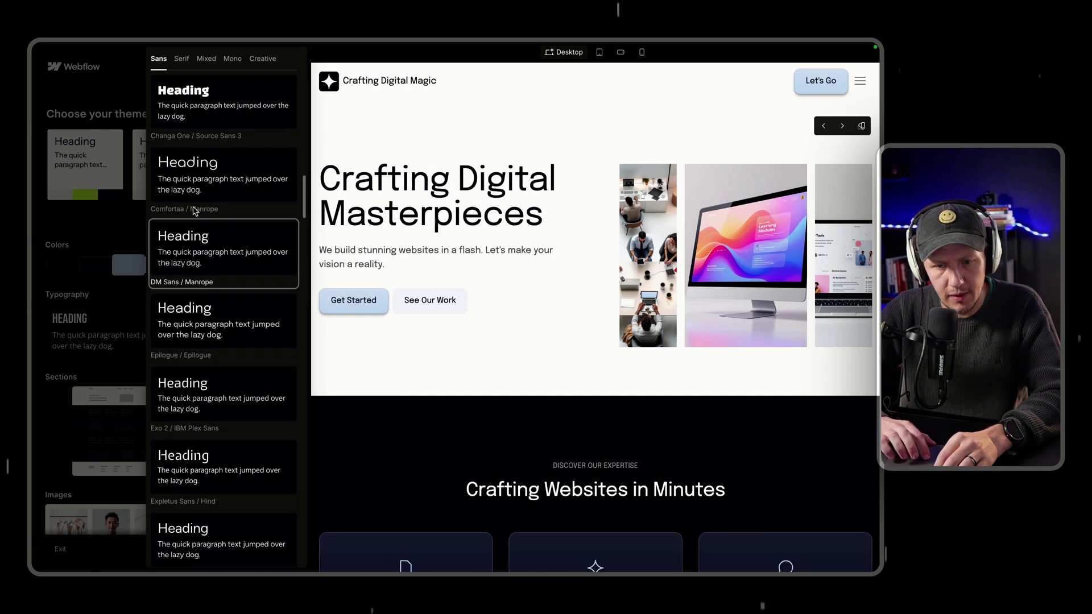
scroll(206, 180, up, 4)
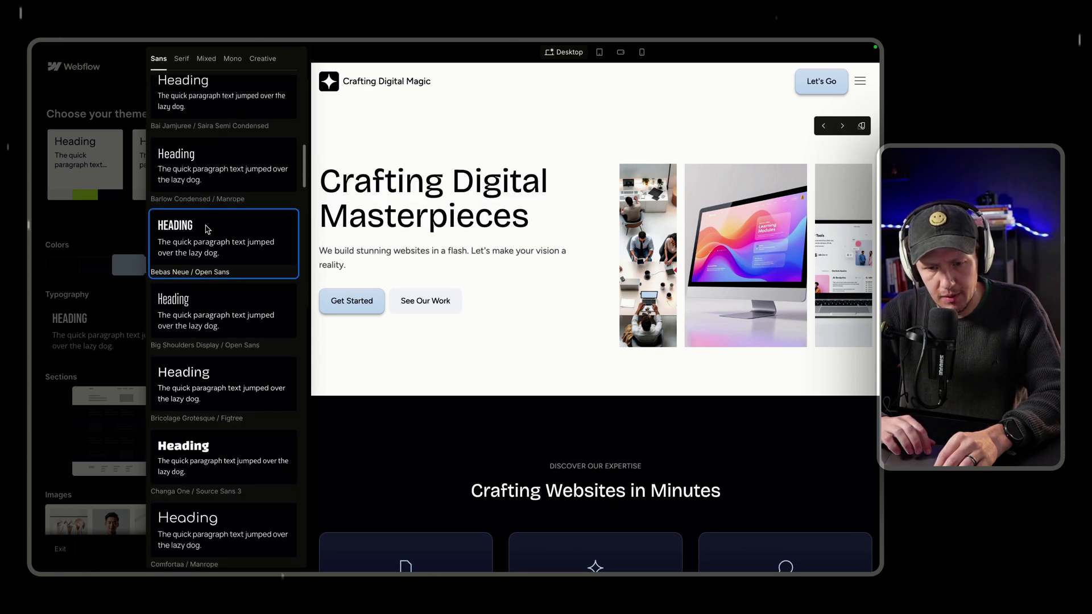
Try the Bricolage Grotesque / Figtree font pack, reapply Bebas Neue / Open Sans, and return to the theme settings
key(Down)
key(Down)
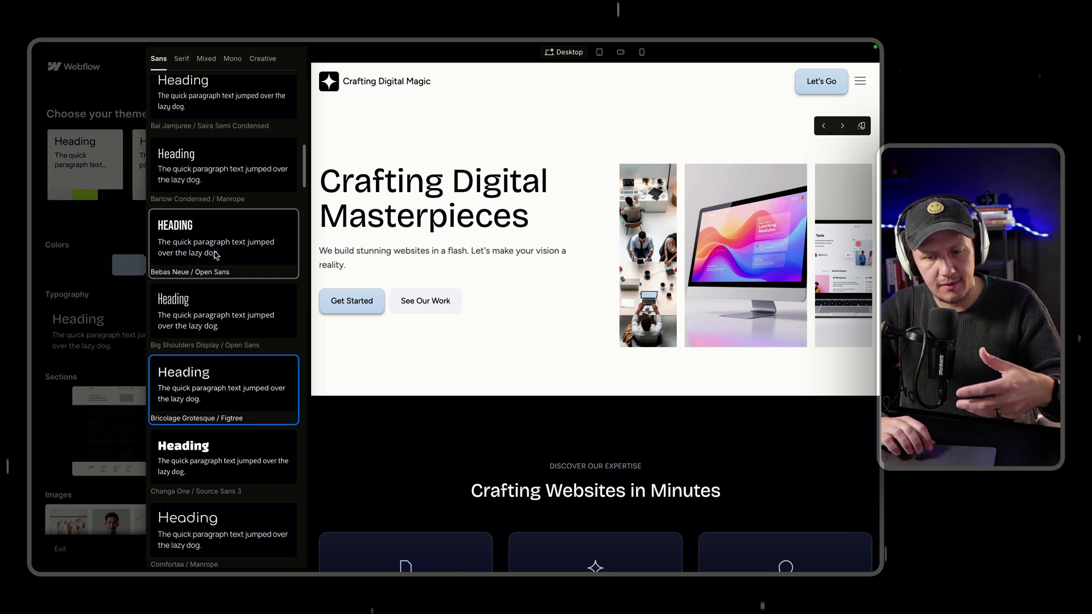
click(213, 253)
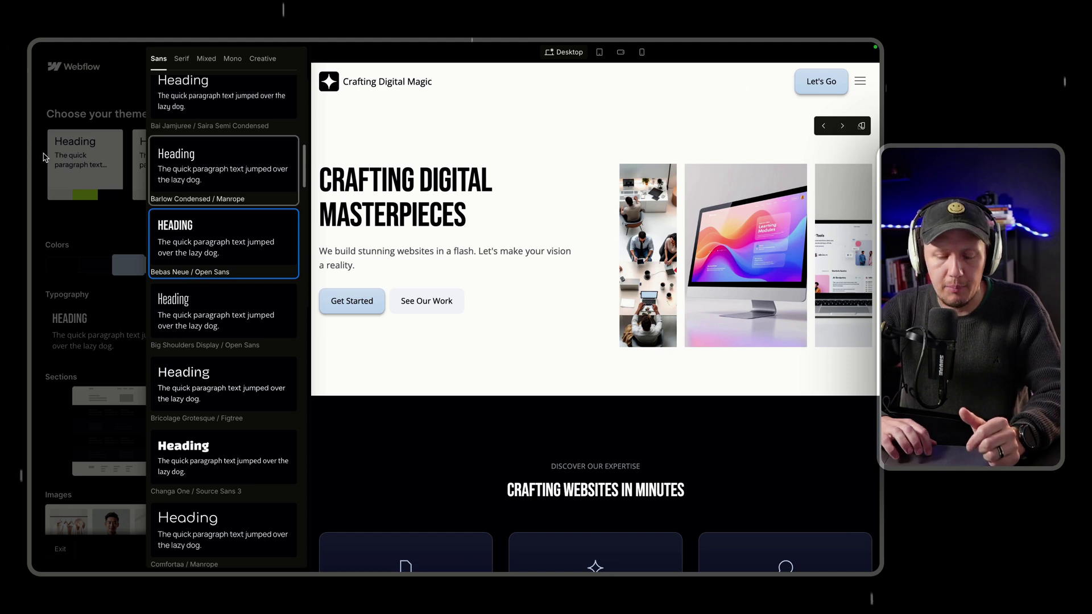
click(84, 166)
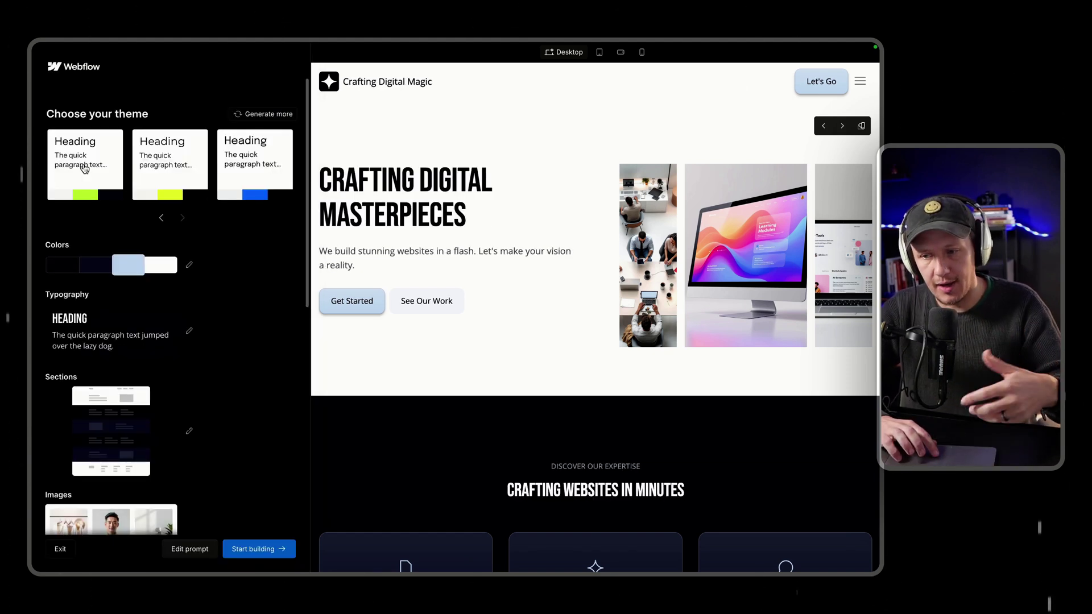
Set the section color layout to the accent variant "Header accent, all primary, footer inverse" and return to the theme settings
scroll(219, 381, down, 1)
scroll(219, 381, down, 4)
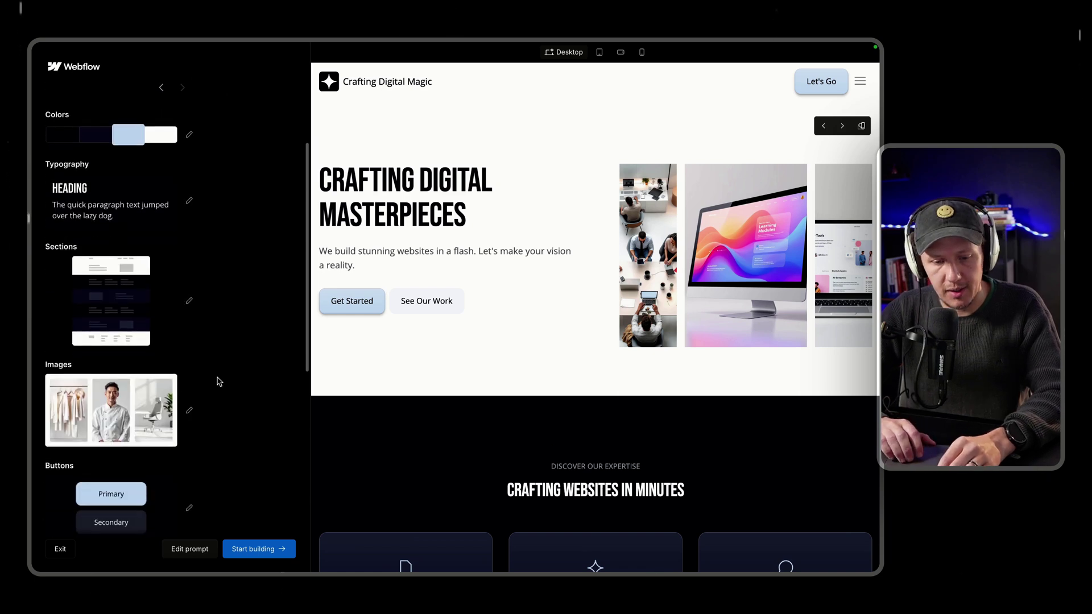
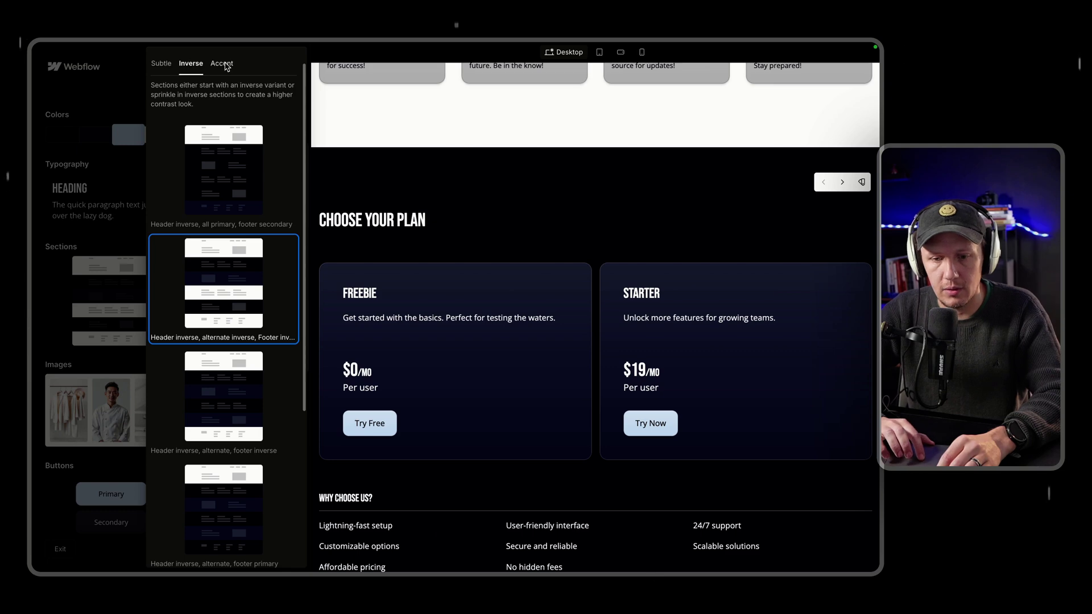
click(222, 63)
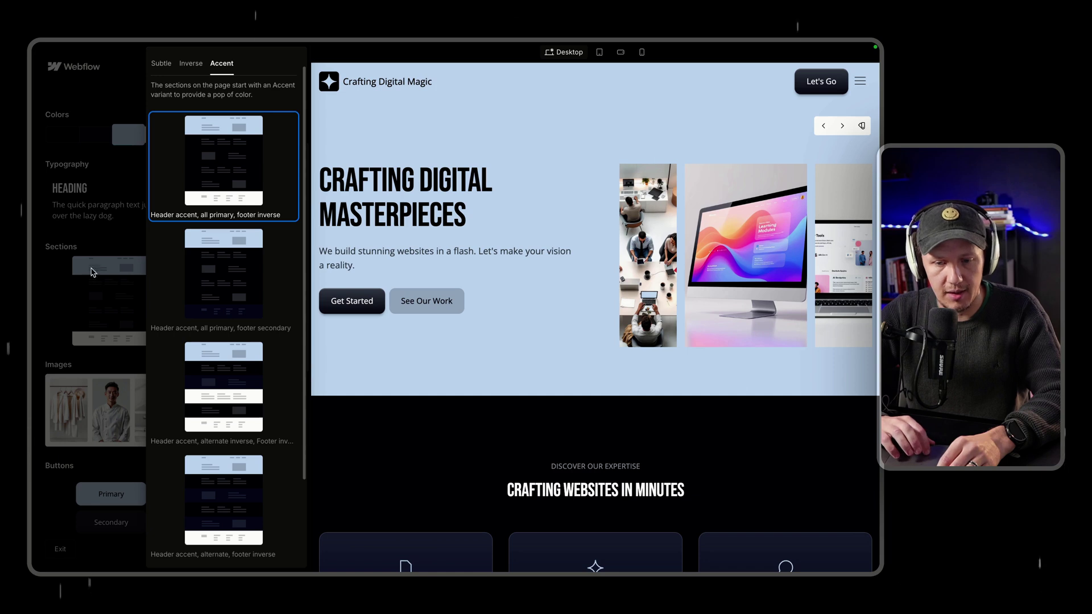
click(93, 273)
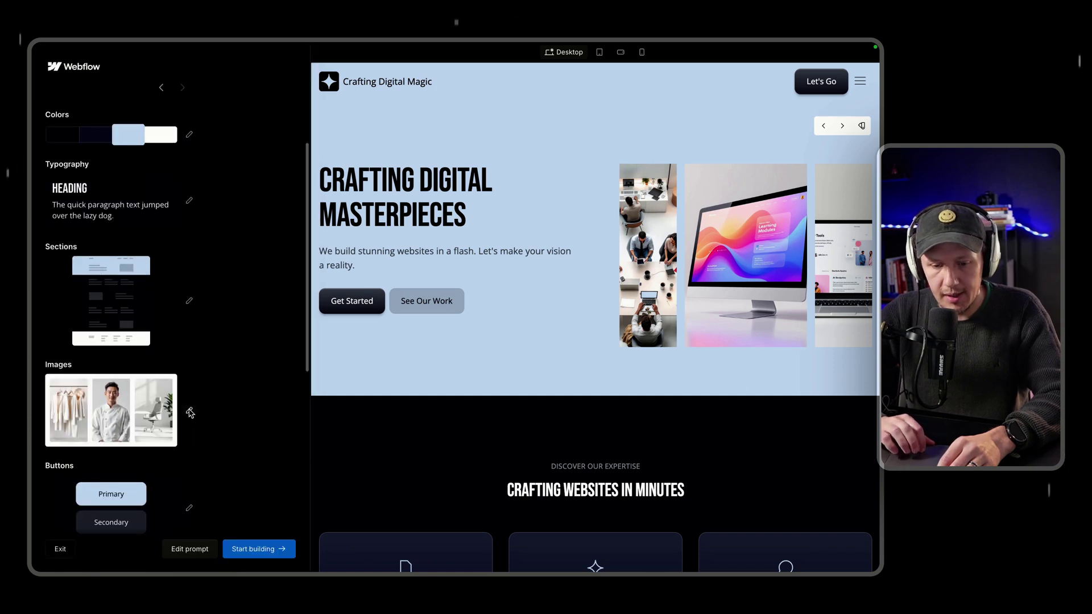
Apply the Dramatic light image pack, review the page sections with it, and return to the theme settings
click(189, 412)
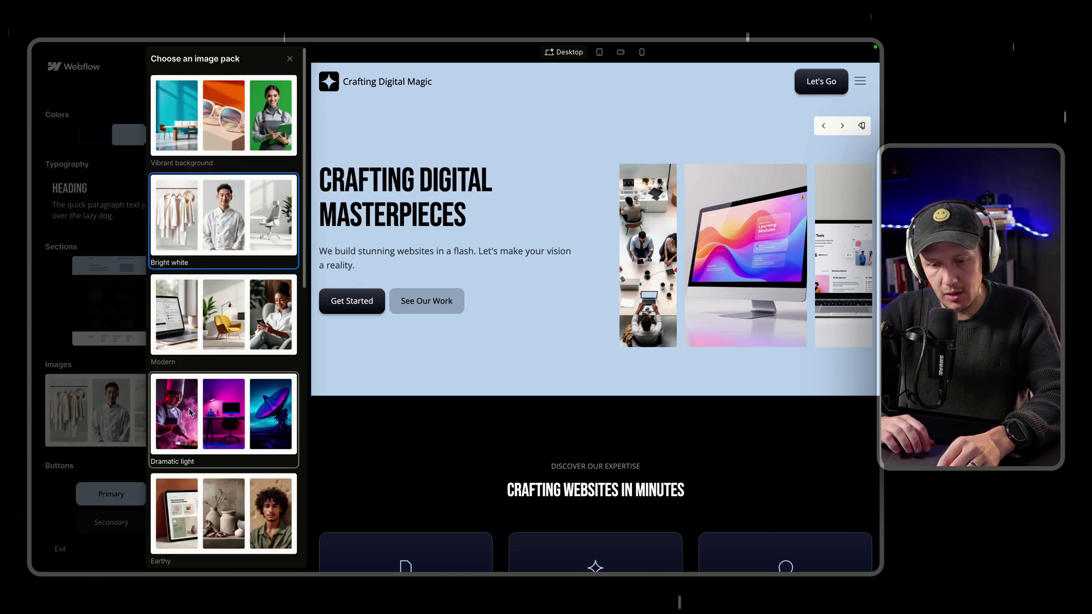
click(223, 440)
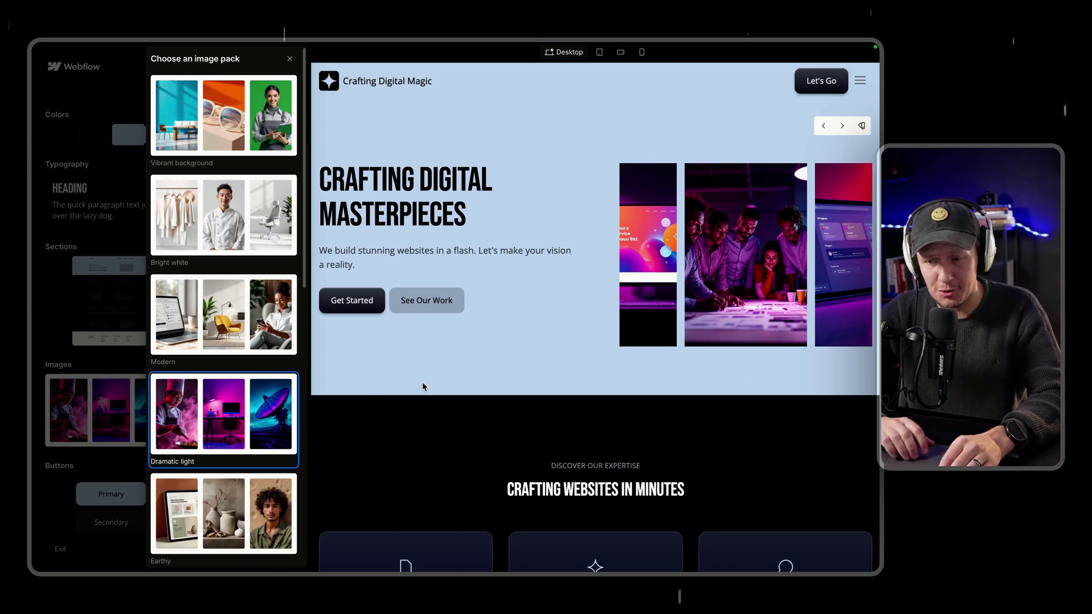
scroll(420, 386, down, 6)
scroll(422, 386, down, 10)
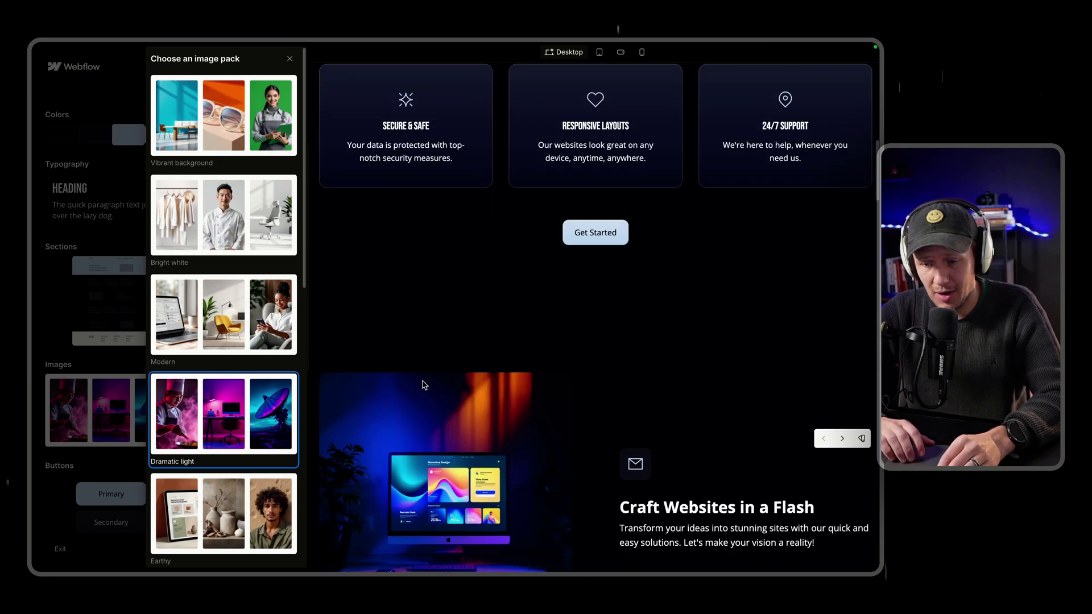
scroll(422, 385, down, 10)
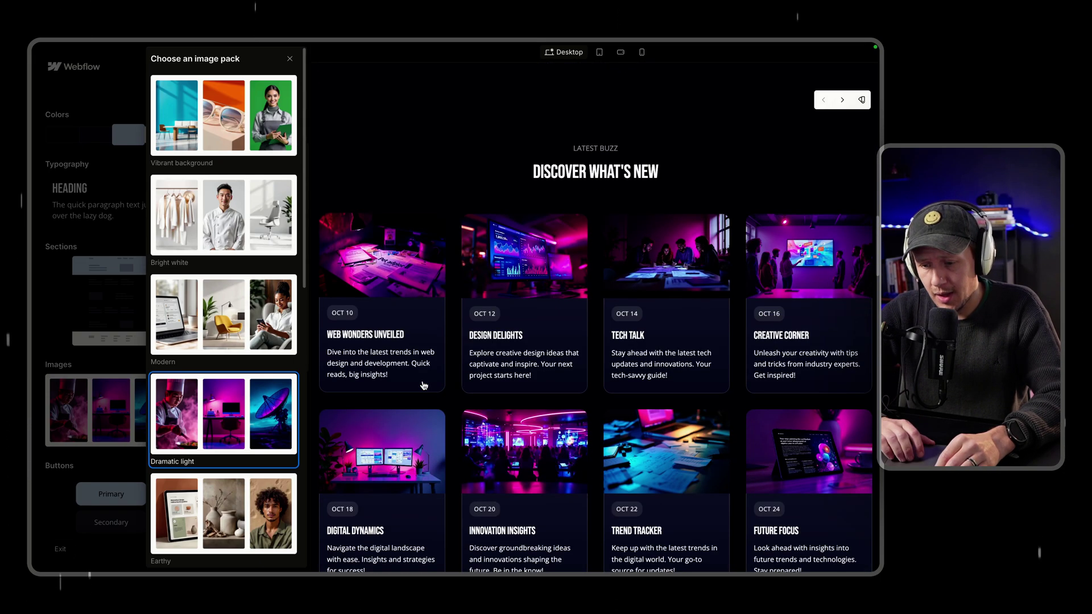
scroll(422, 386, down, 3)
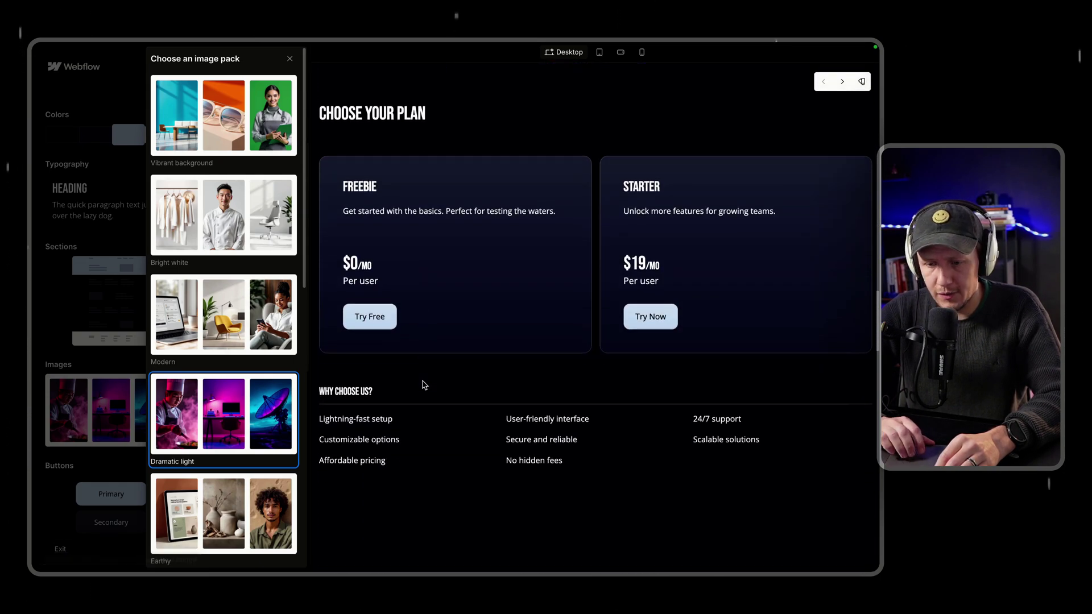
scroll(422, 385, up, 20)
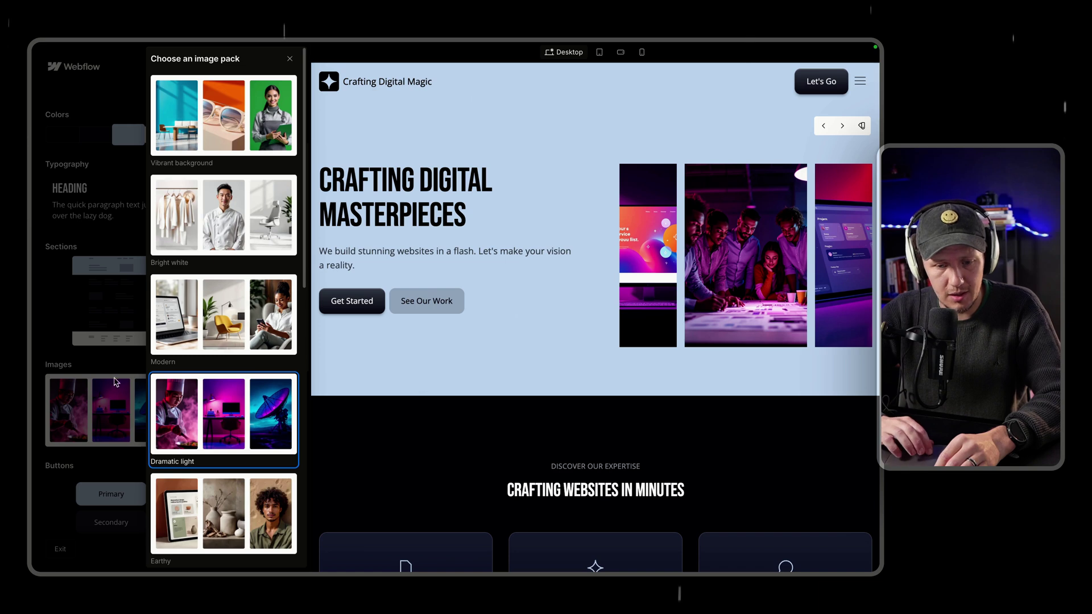
click(110, 407)
Apply the Highlight button pack and set the button roundness to square corners
scroll(167, 467, down, 3)
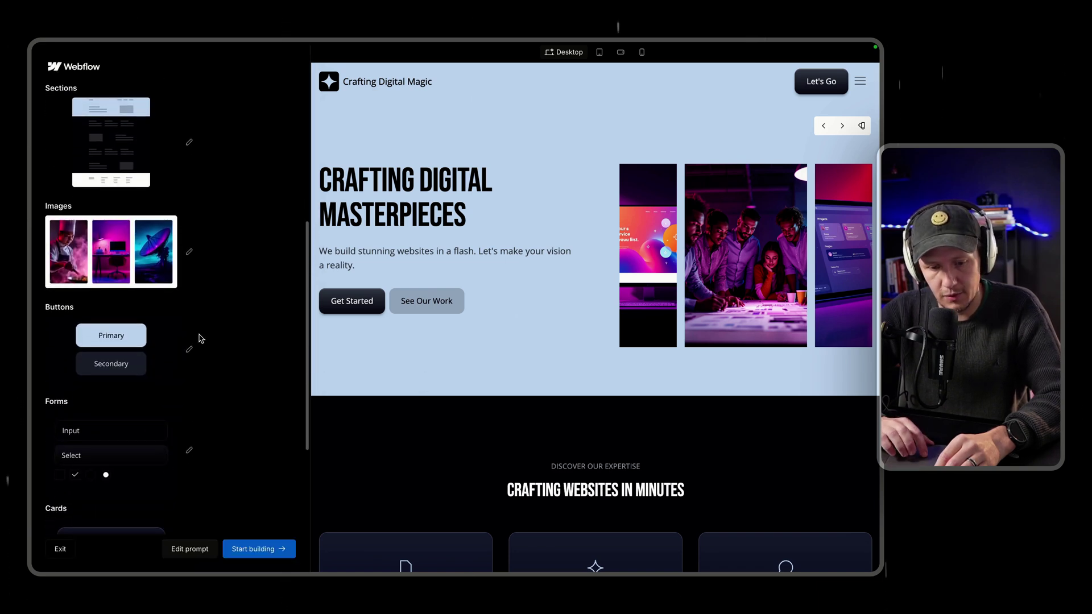
click(189, 349)
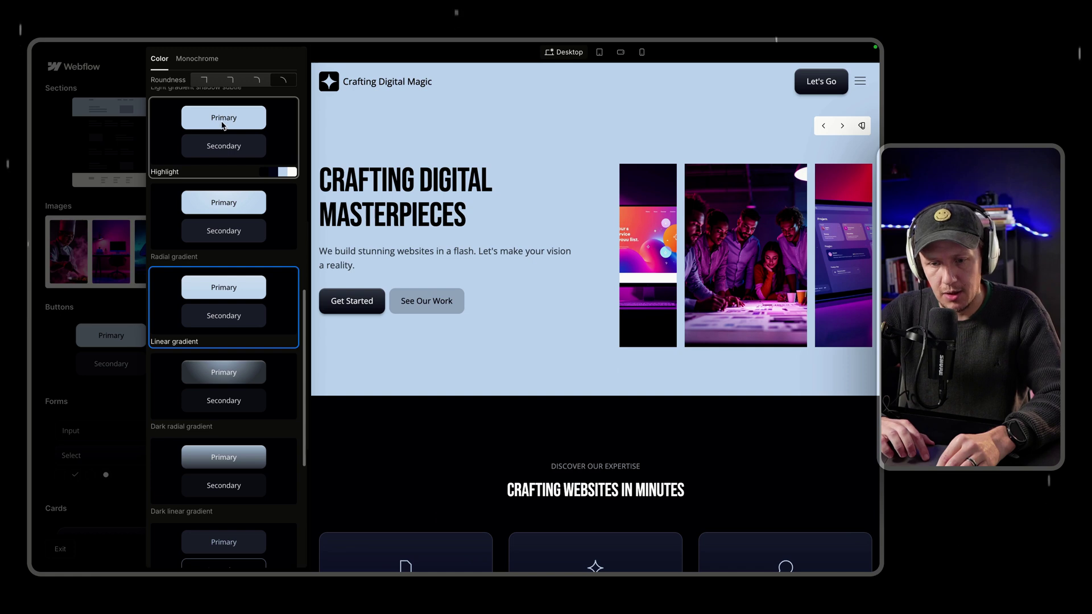
click(204, 83)
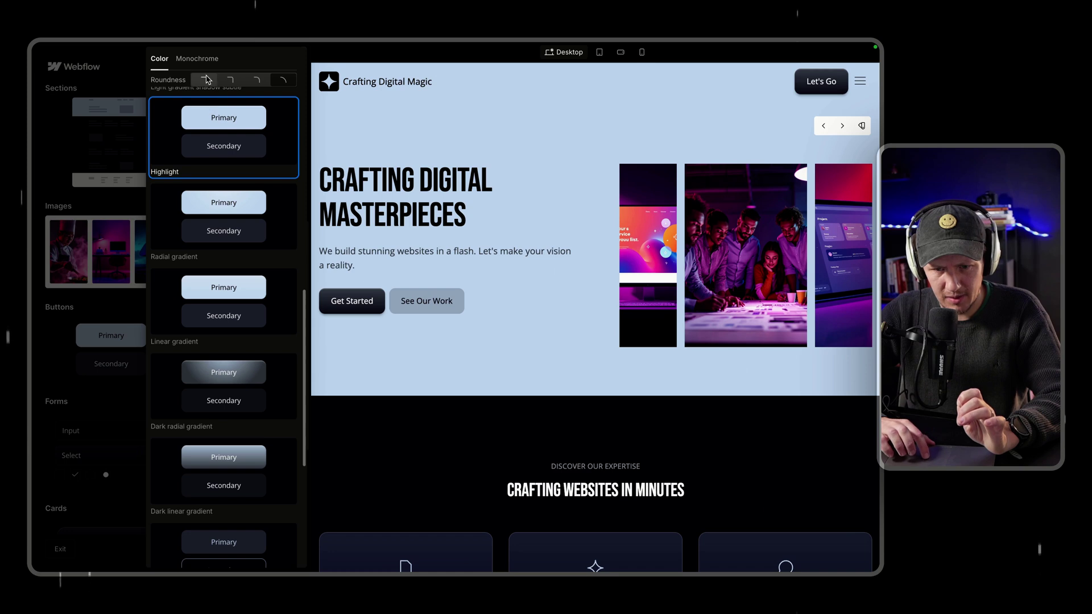
click(207, 80)
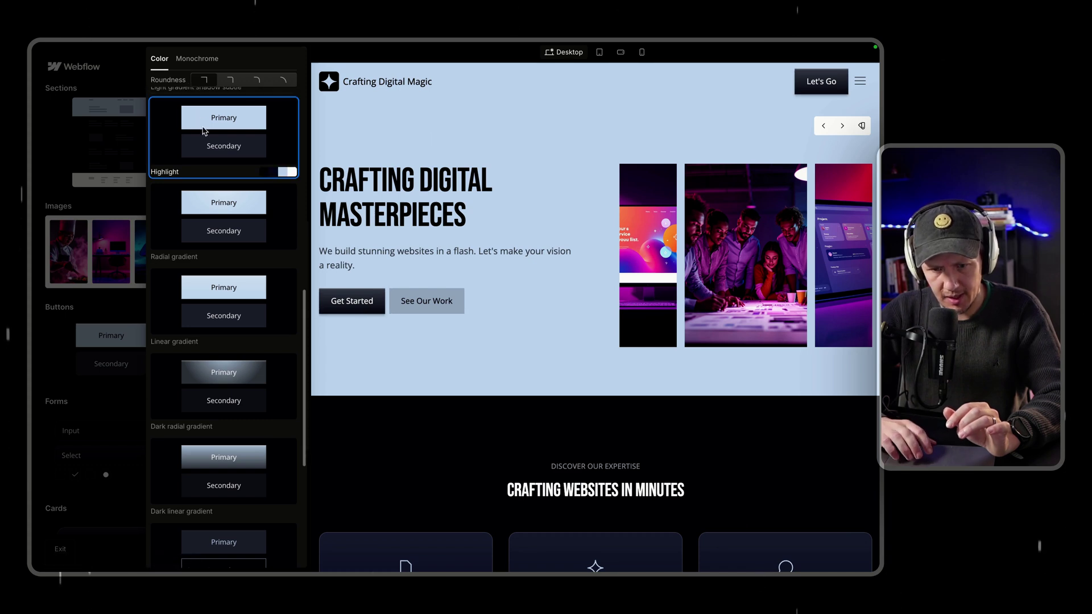
Apply the Simple color button pack, look at the monochrome alternatives, and return to the theme settings
scroll(204, 131, up, 3)
scroll(205, 133, up, 5)
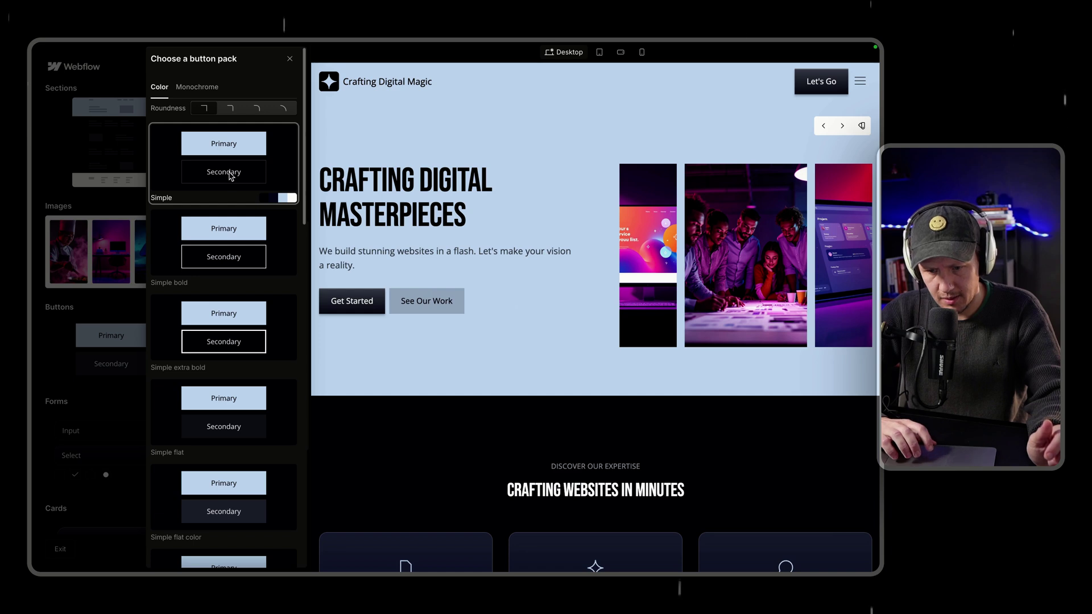
click(230, 177)
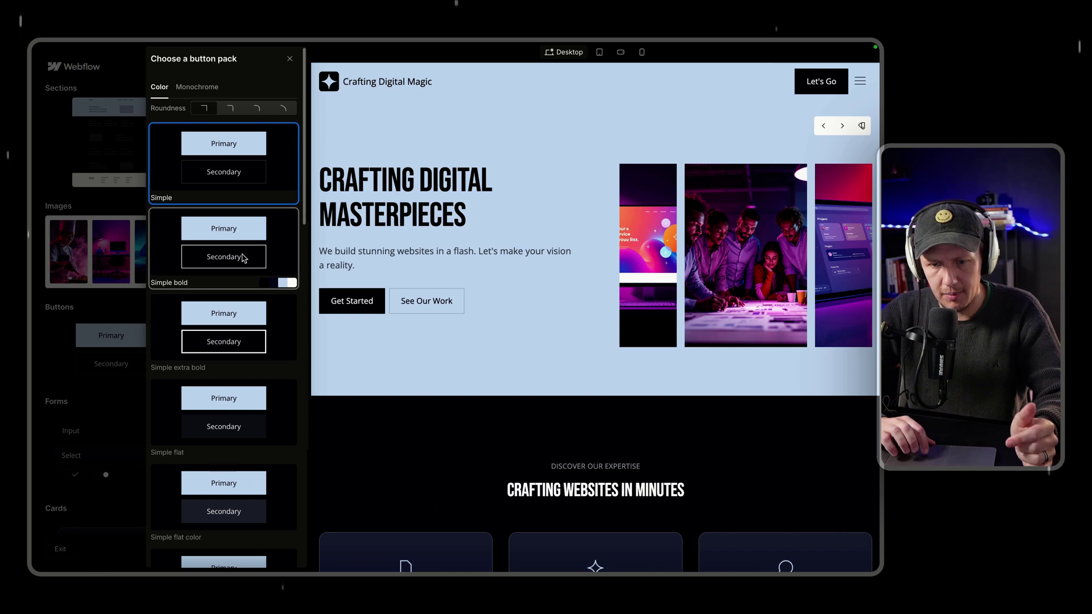
click(204, 88)
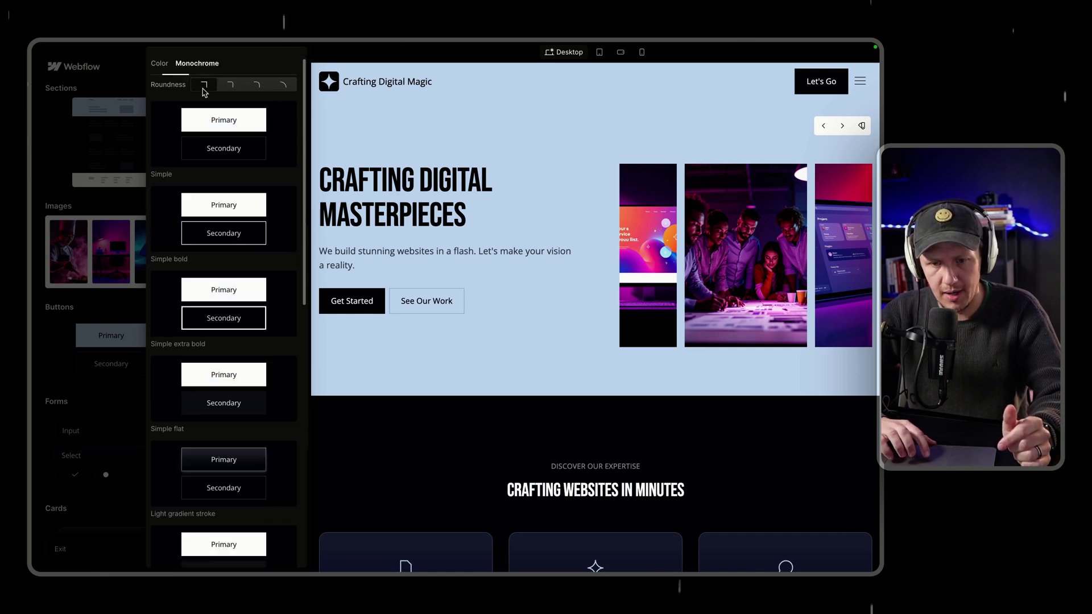
click(205, 88)
click(94, 218)
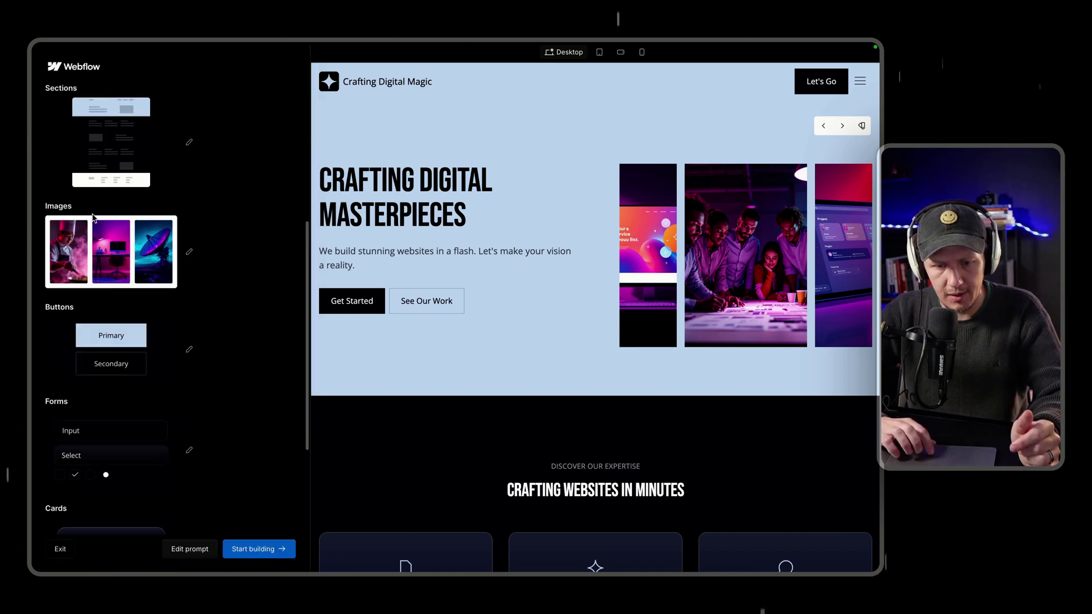
Set the form pack's roundness to square corners and return to the theme settings
scroll(160, 435, down, 3)
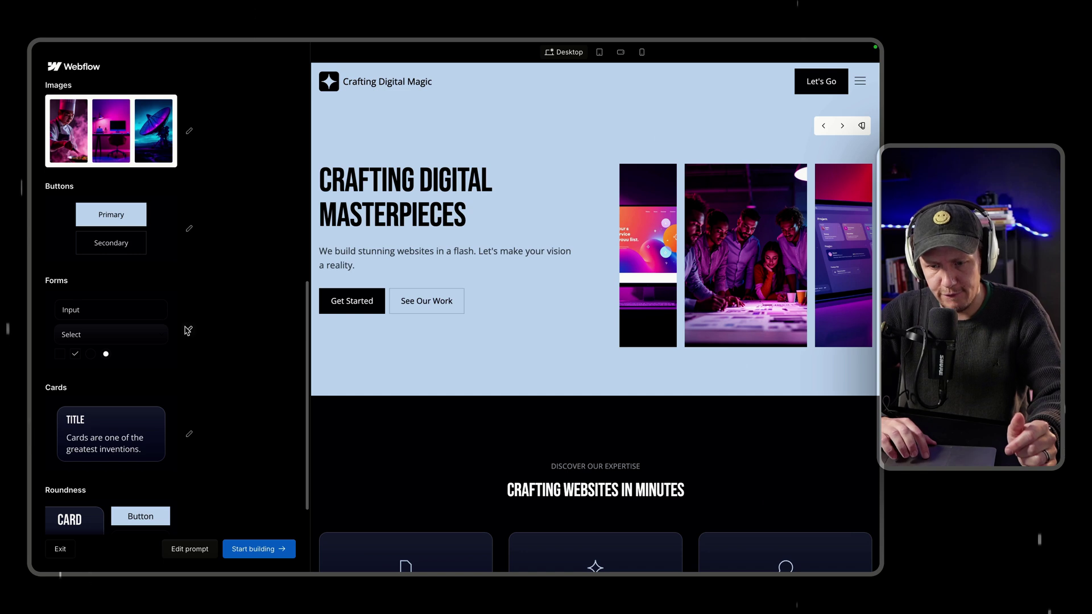
click(189, 331)
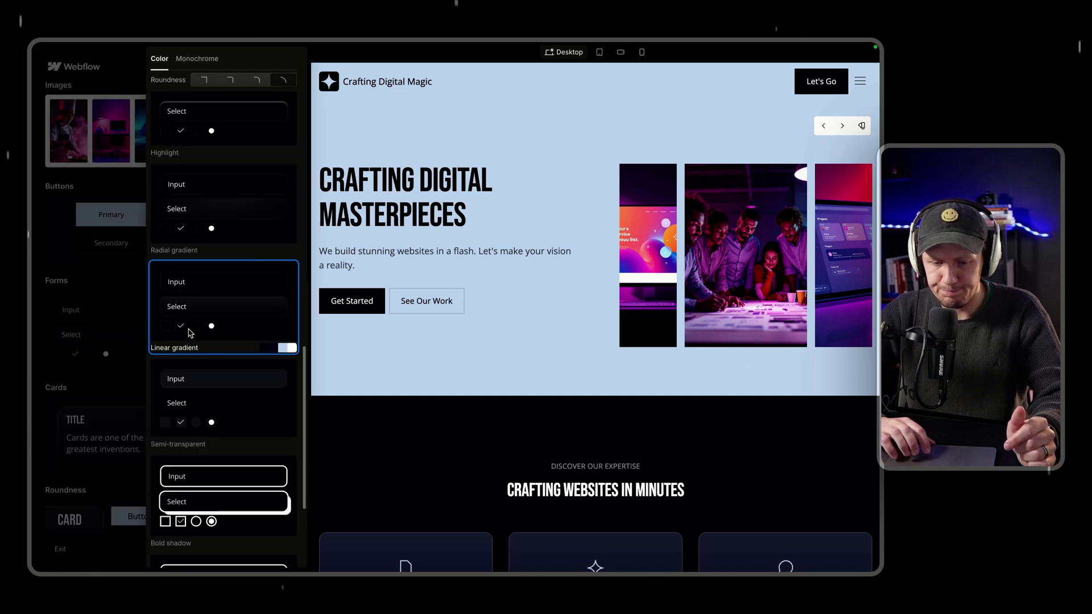
scroll(192, 330, up, 5)
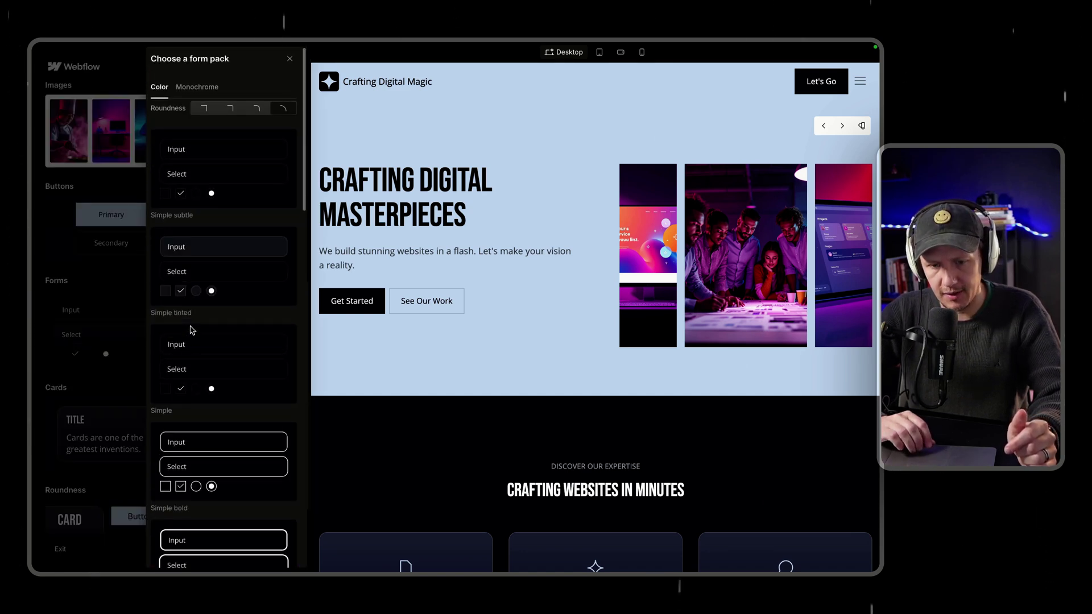
click(206, 109)
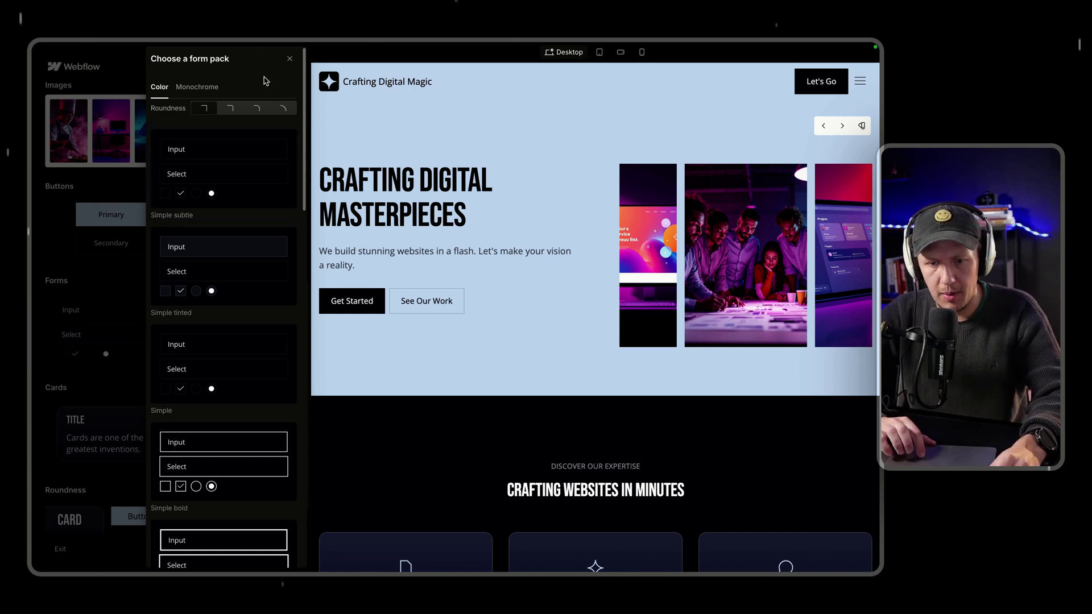
click(289, 60)
scroll(101, 330, down, 2)
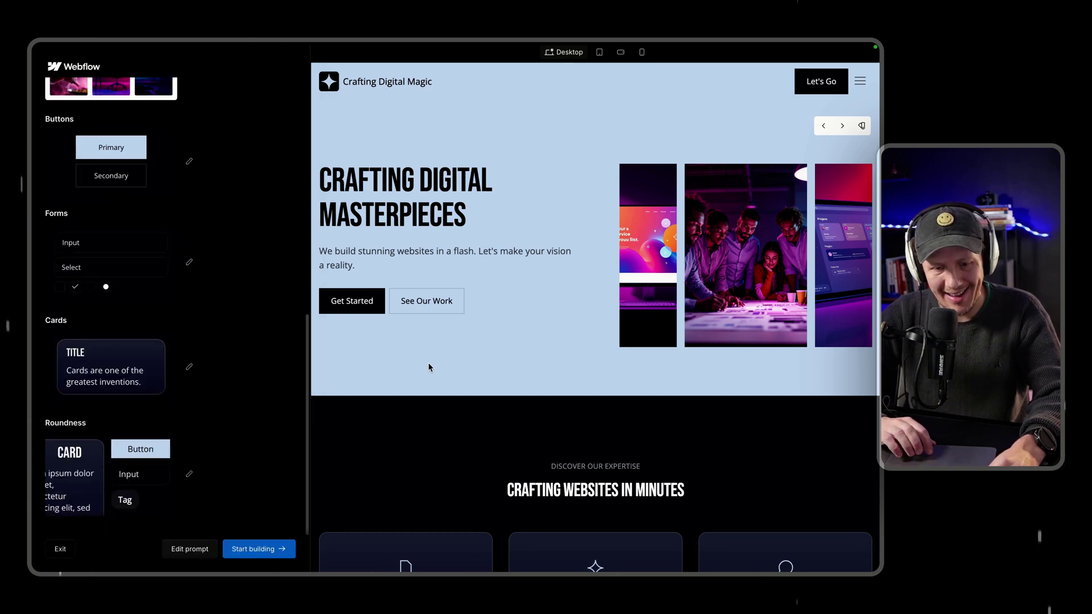
Set the card roundness to square corners, apply the subtle Thick shadow dim card pack, and return to the theme settings
scroll(429, 367, down, 6)
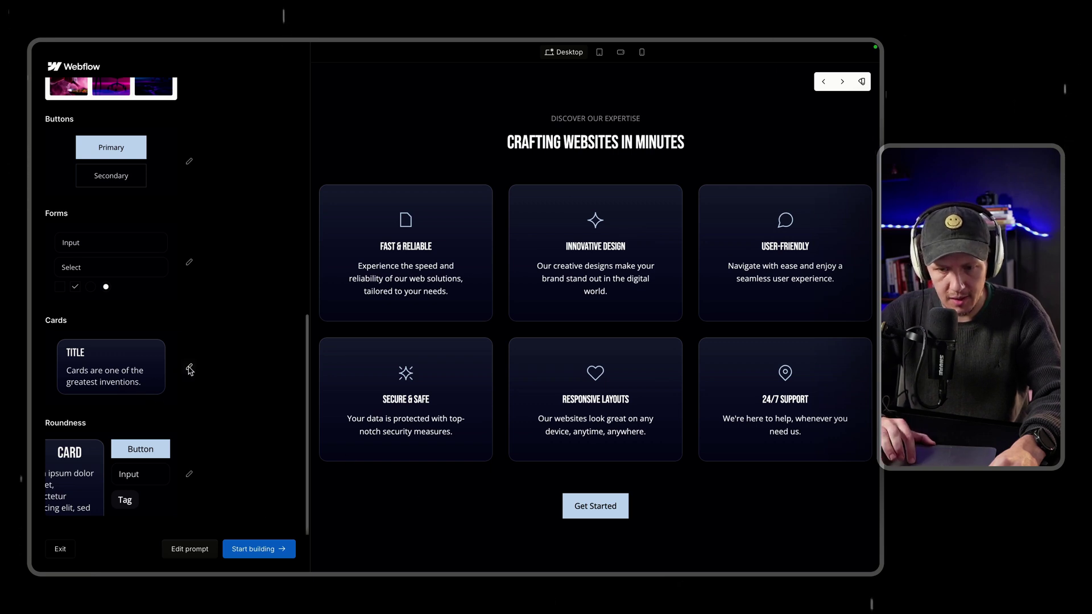
click(189, 369)
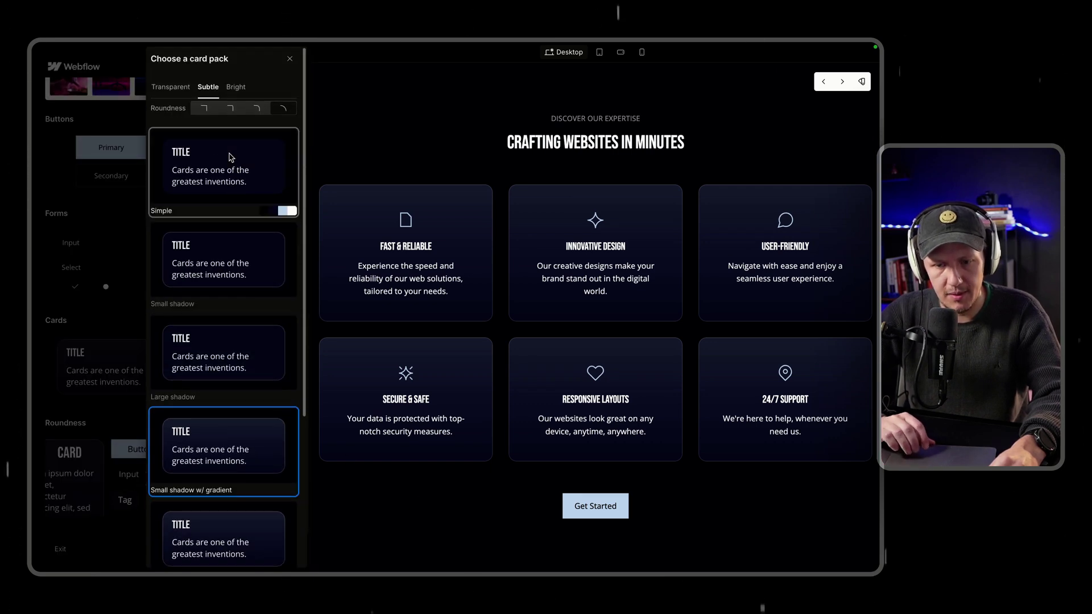
scroll(212, 341, down, 3)
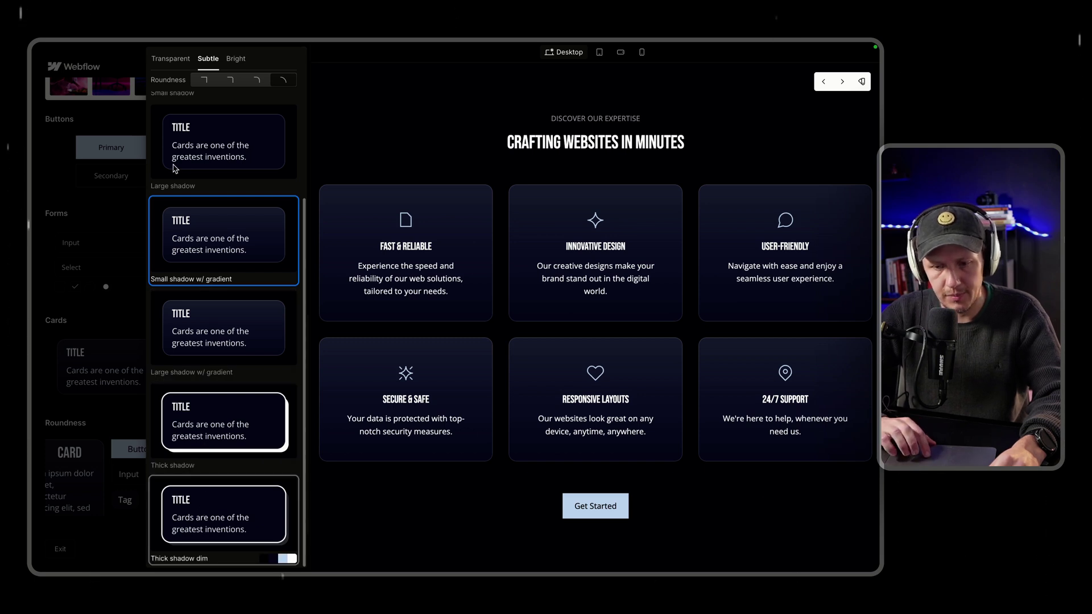
click(206, 80)
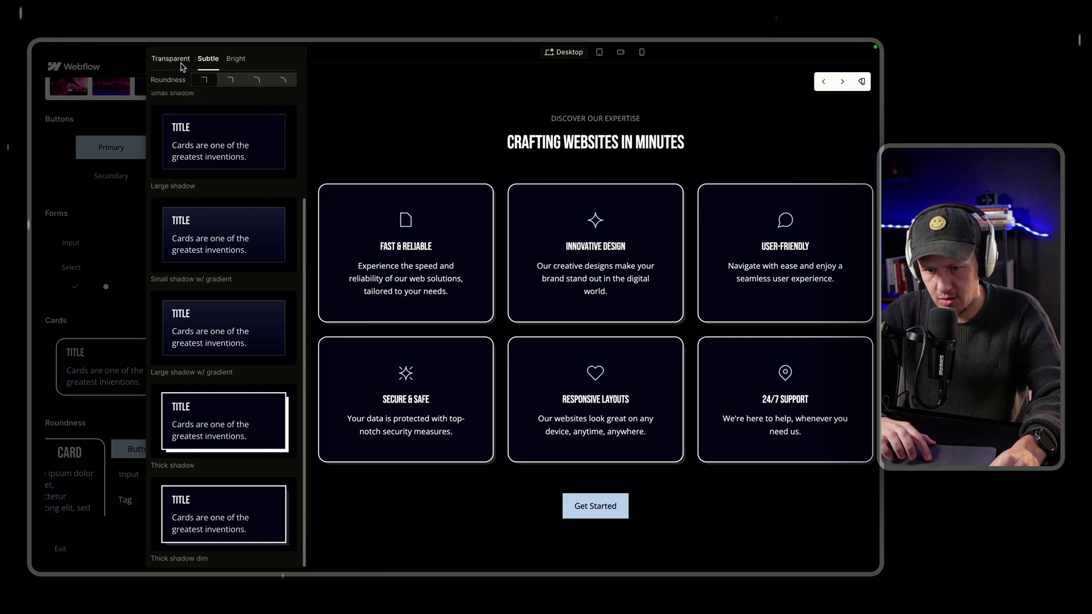
click(196, 170)
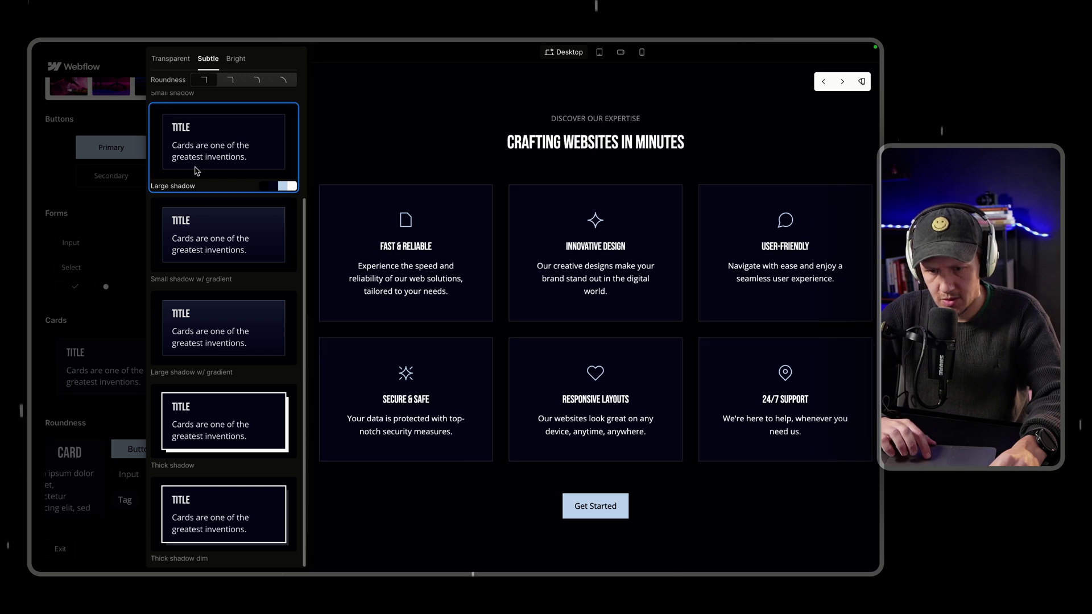
click(229, 513)
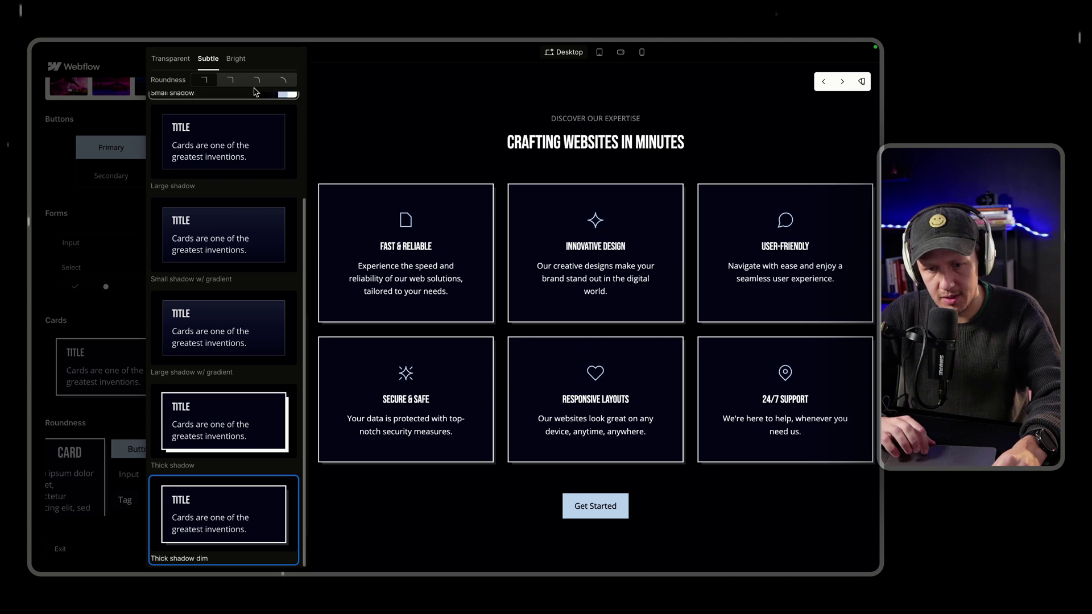
click(237, 60)
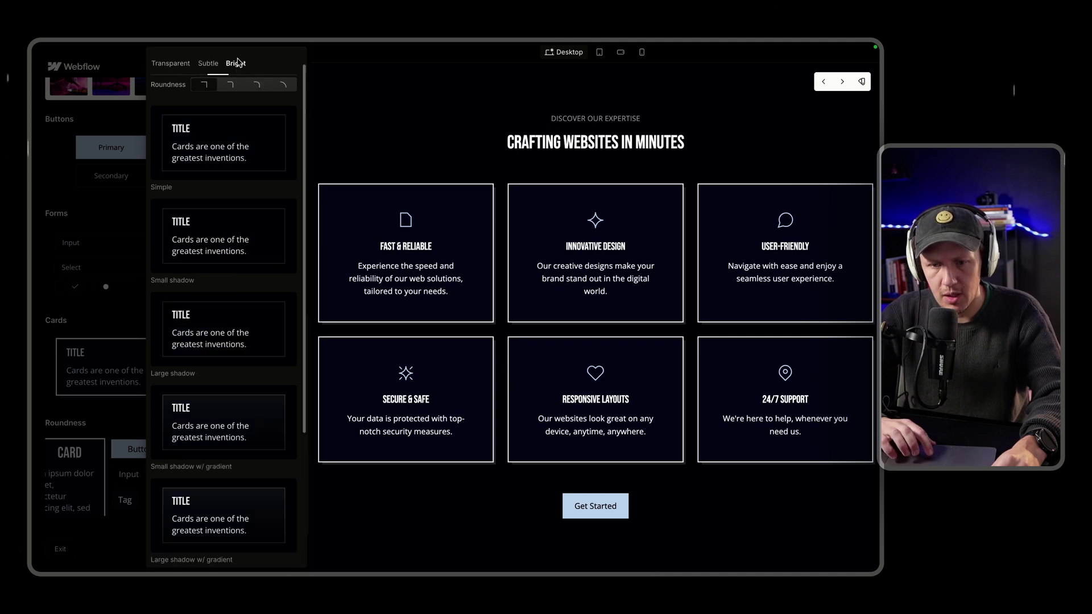
click(164, 64)
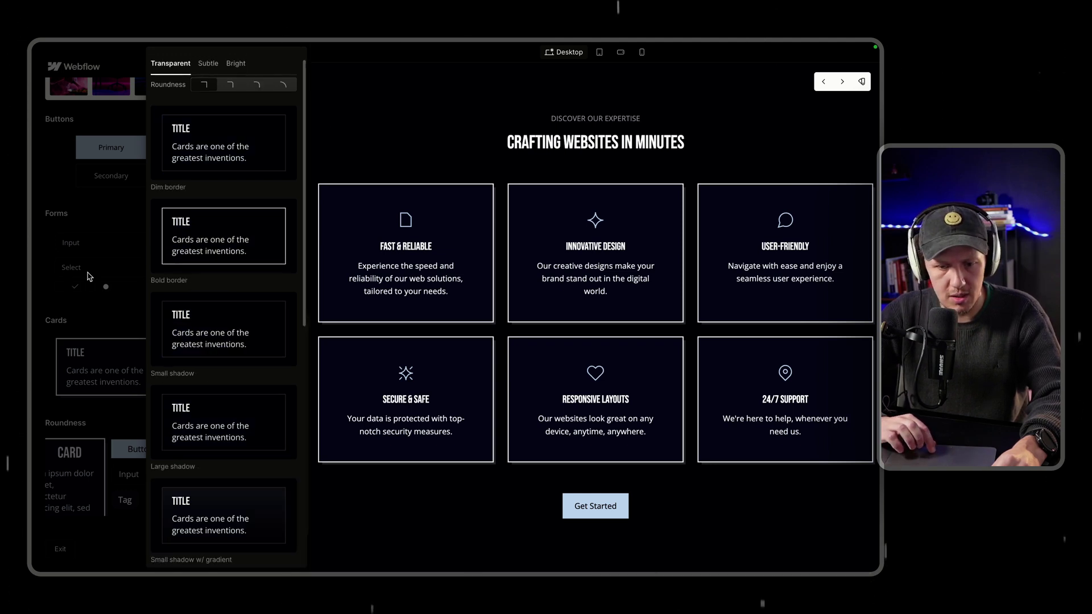
click(79, 272)
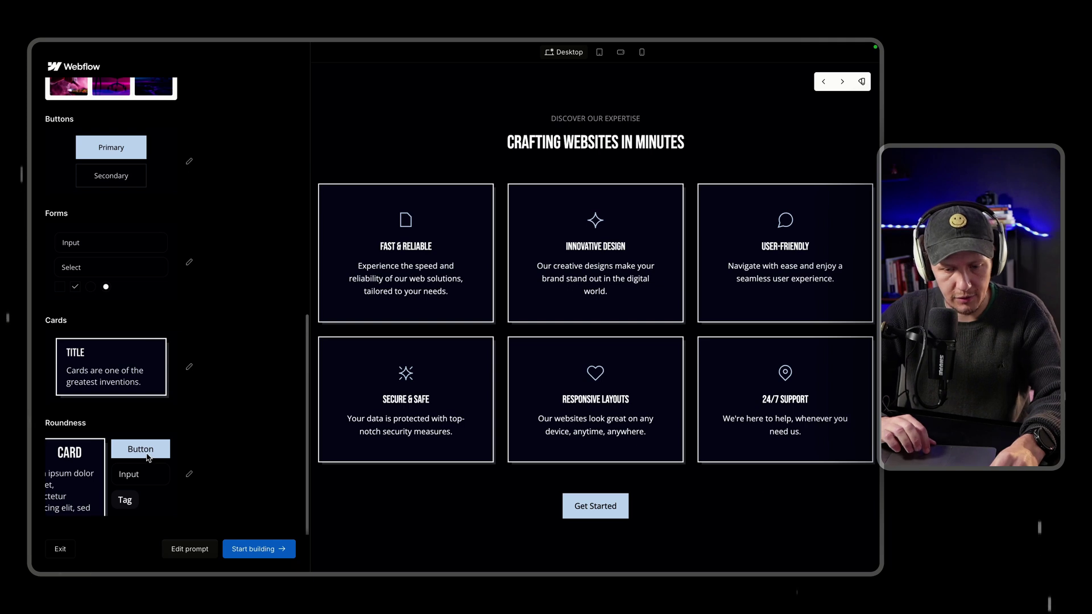
Apply the None roundness pack to the theme and return to the theme settings
click(188, 476)
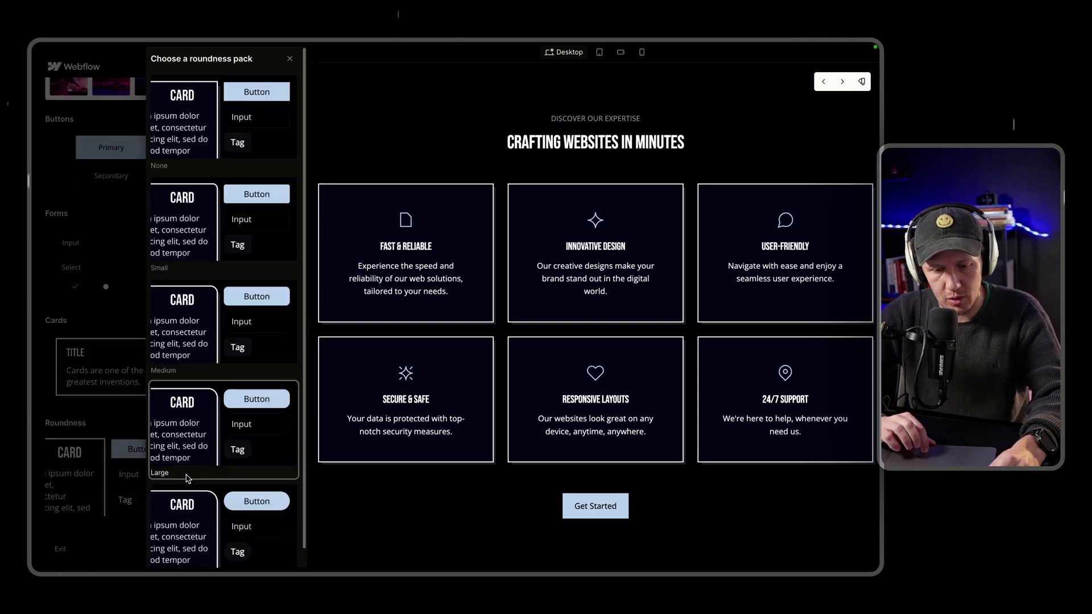
click(253, 133)
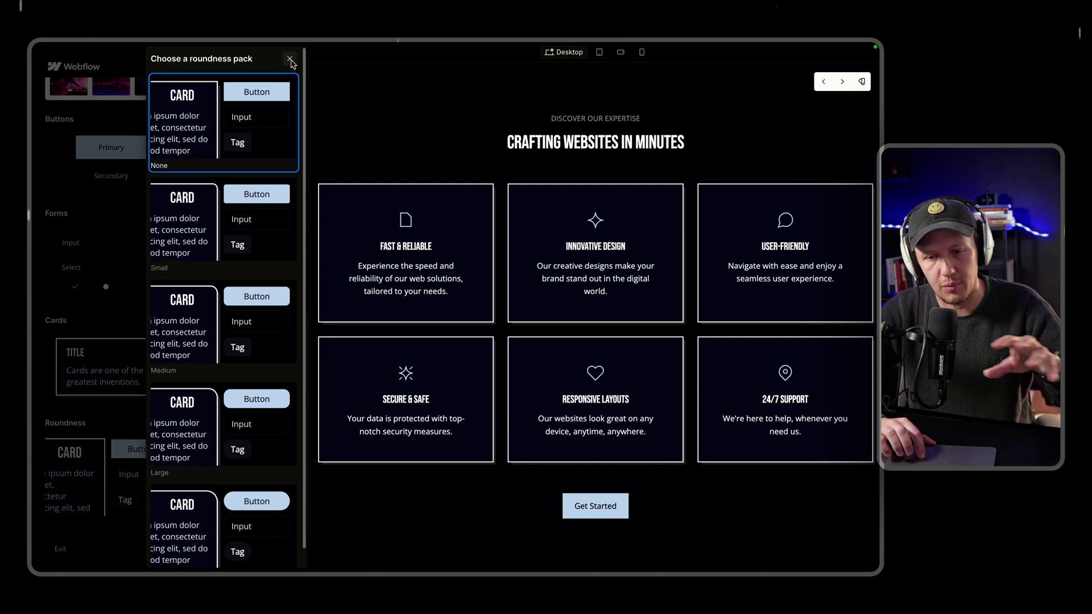
click(290, 59)
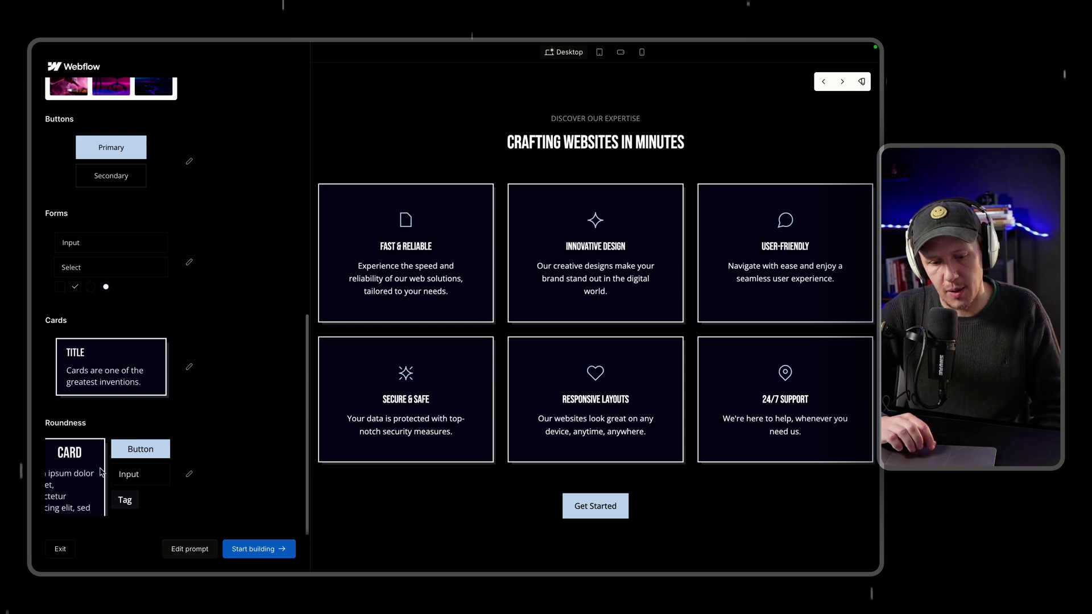
Preview the page at tablet, mobile landscape and mobile portrait sizes, and return to the desktop preview
scroll(105, 412, up, 8)
scroll(561, 243, up, 6)
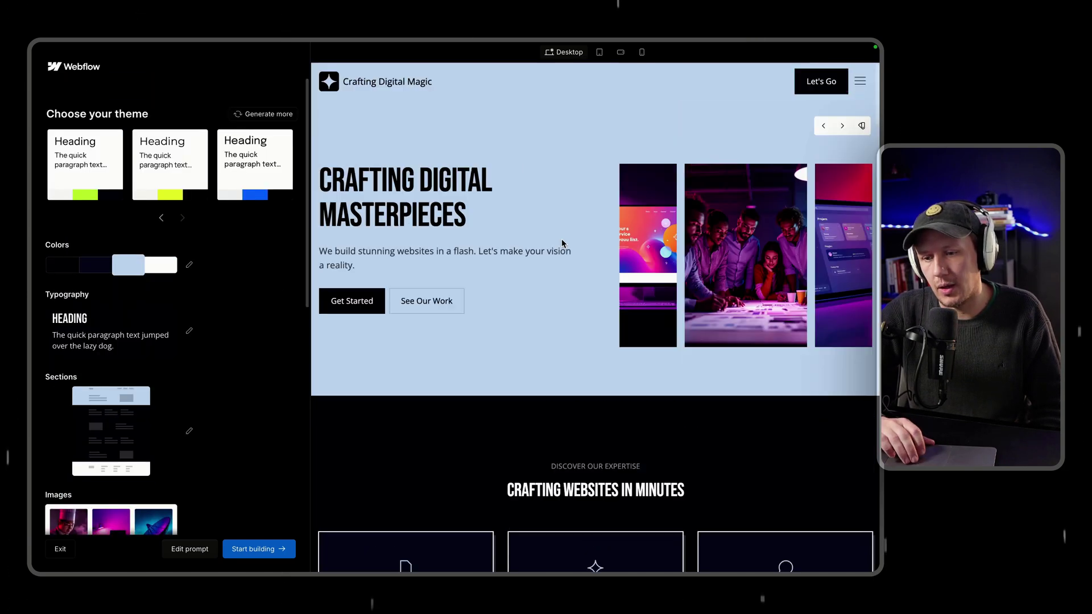
click(598, 52)
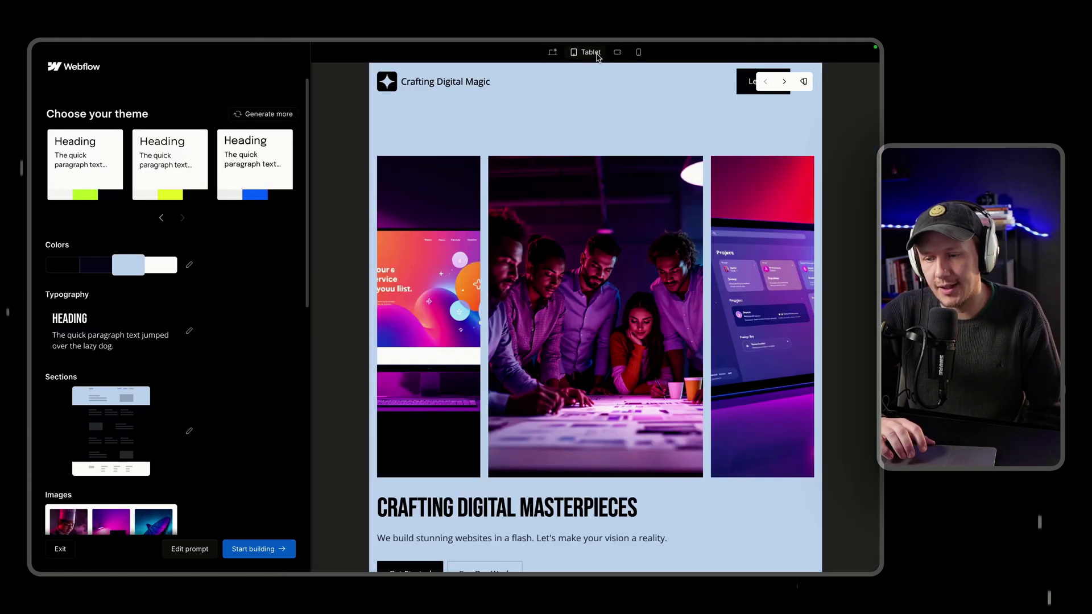
scroll(603, 279, down, 2)
scroll(602, 280, up, 2)
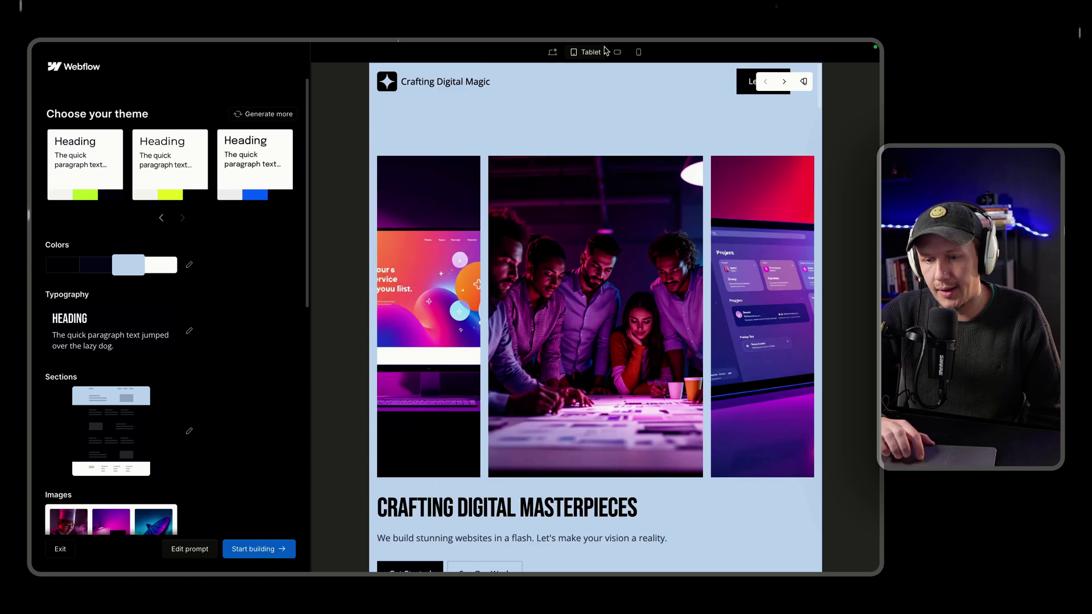
click(617, 53)
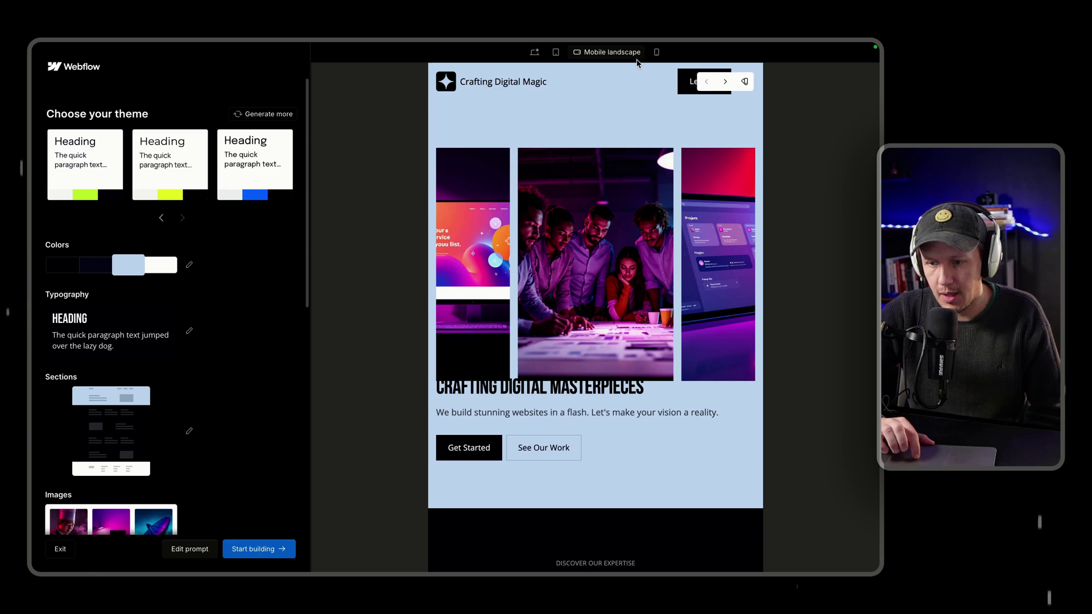
click(656, 52)
scroll(623, 349, down, 15)
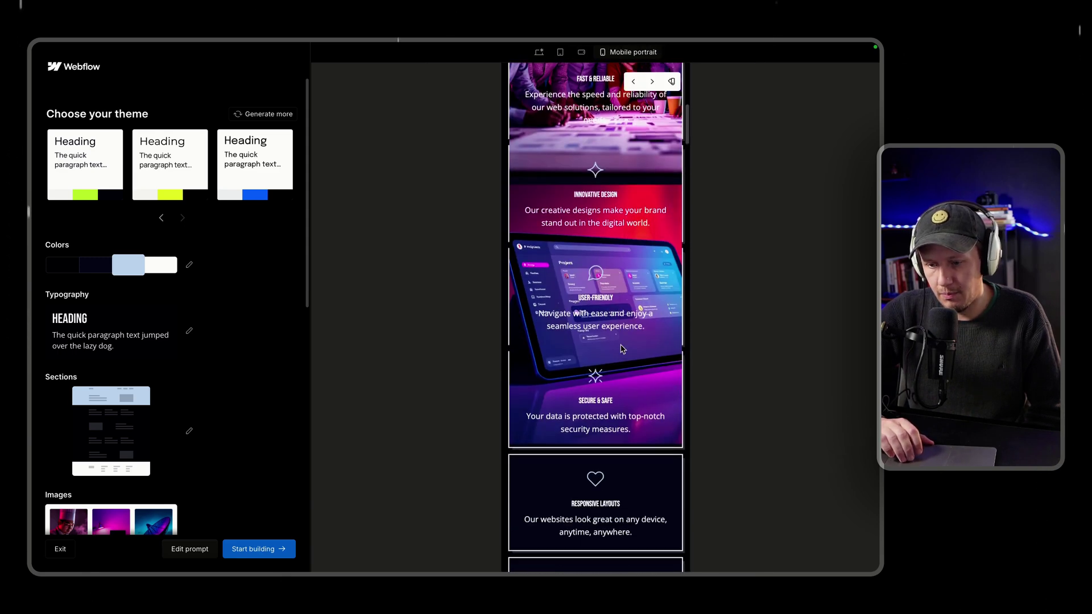
scroll(623, 348, up, 15)
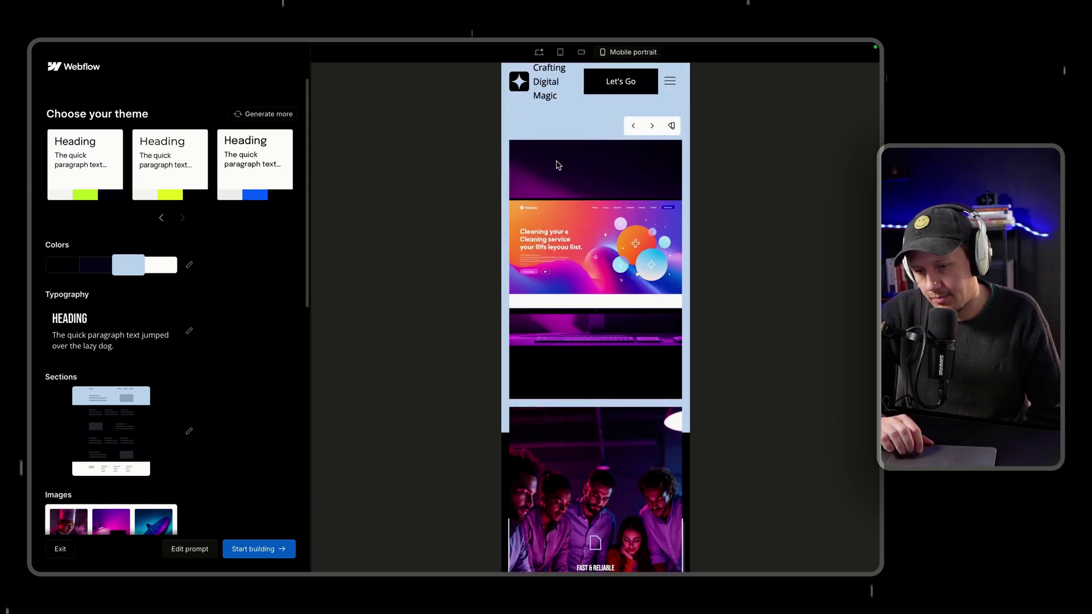
click(540, 52)
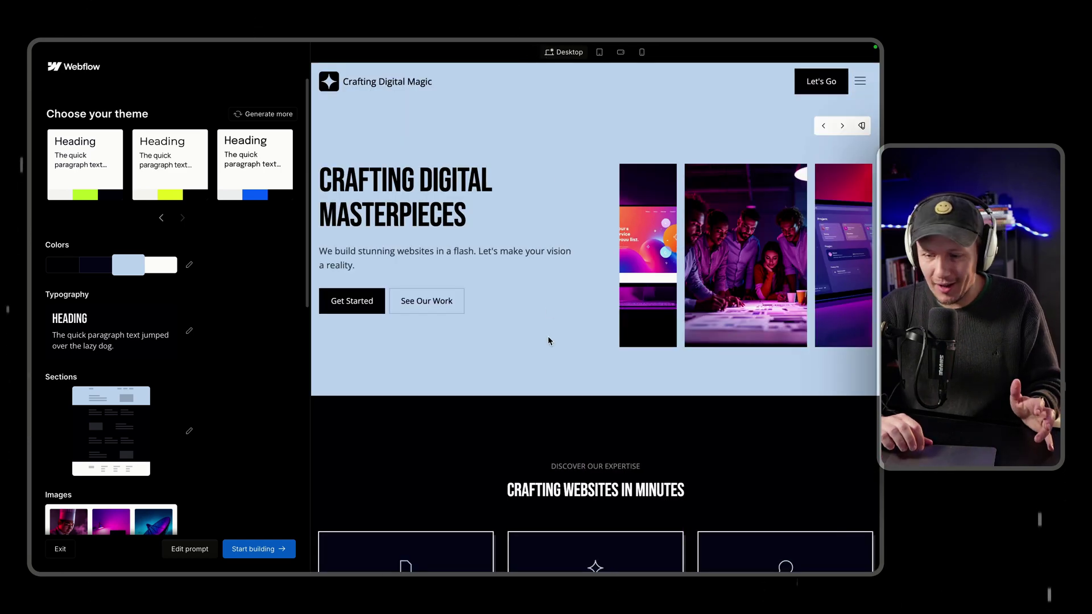
Review the page sections in the desktop preview and start building the site with the chosen theme
scroll(547, 336, down, 10)
scroll(549, 341, down, 1)
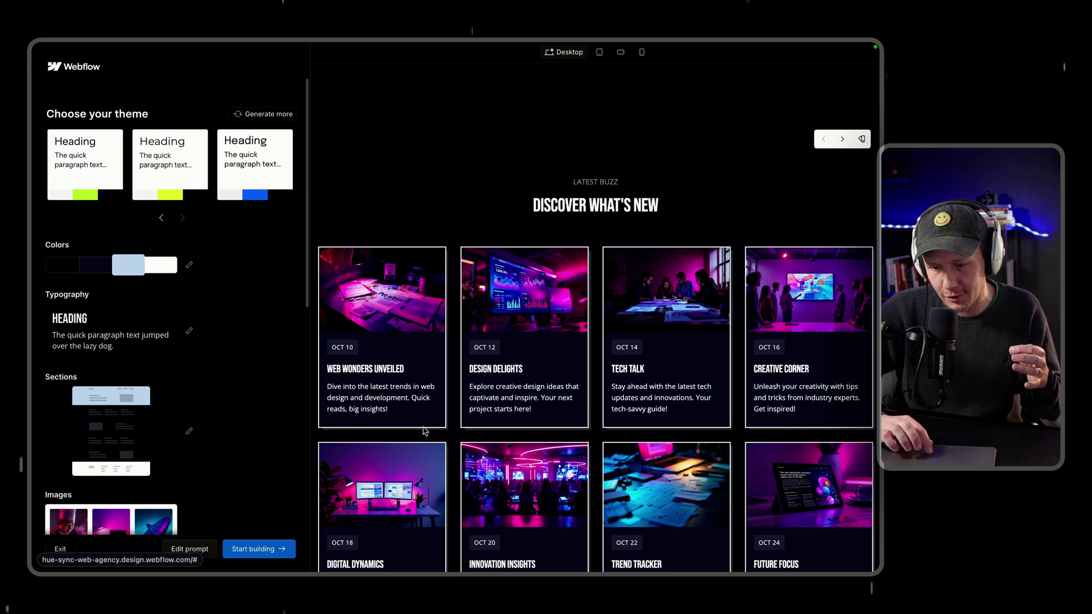
scroll(510, 402, down, 10)
scroll(510, 403, down, 10)
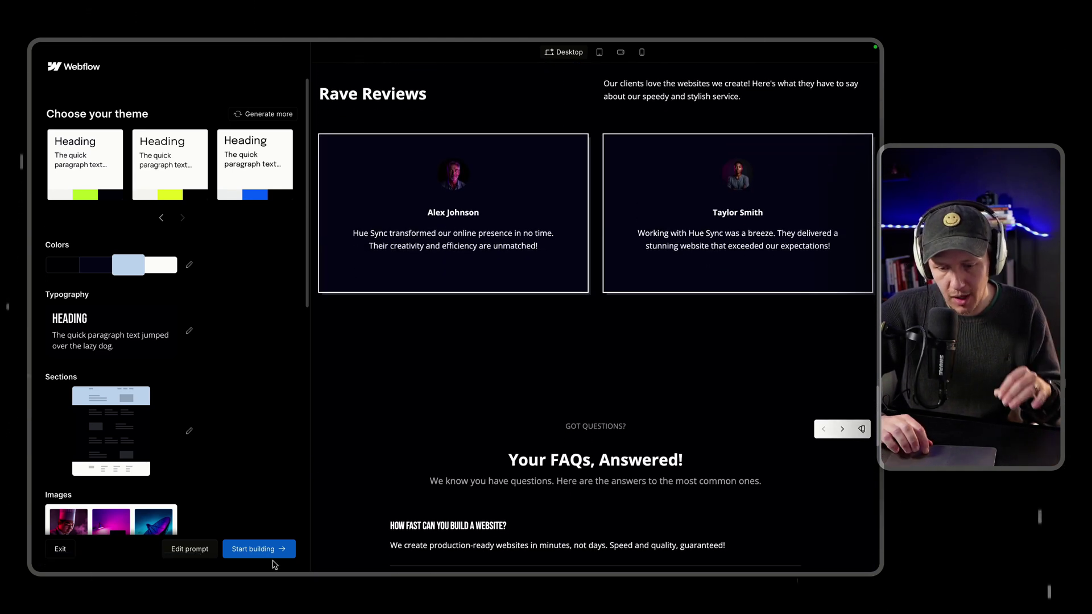
click(255, 549)
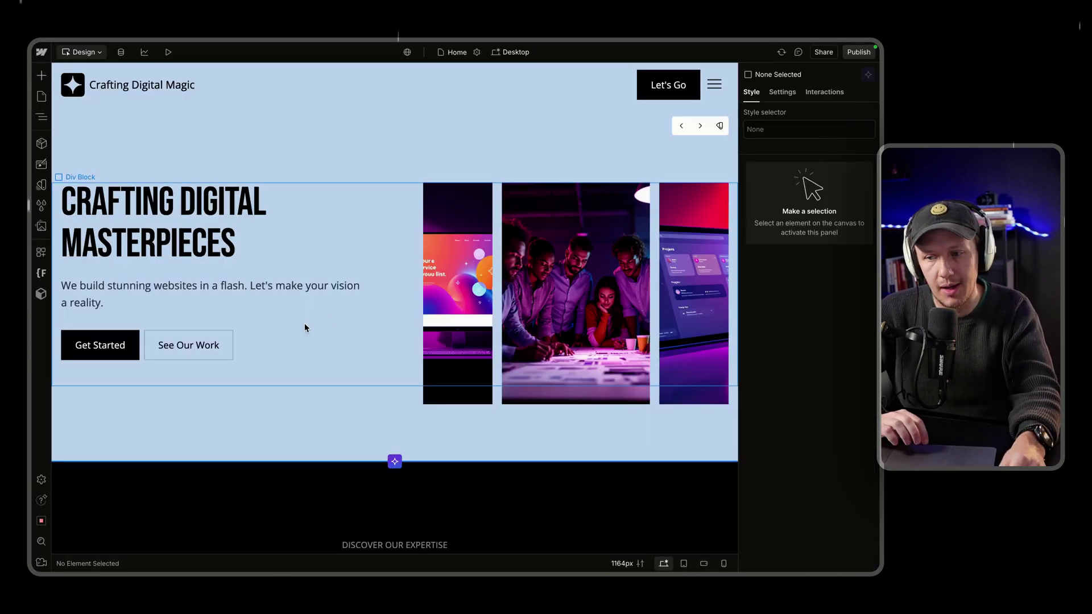
Replace the hero heading's text with "We build websites in minutes"
click(412, 341)
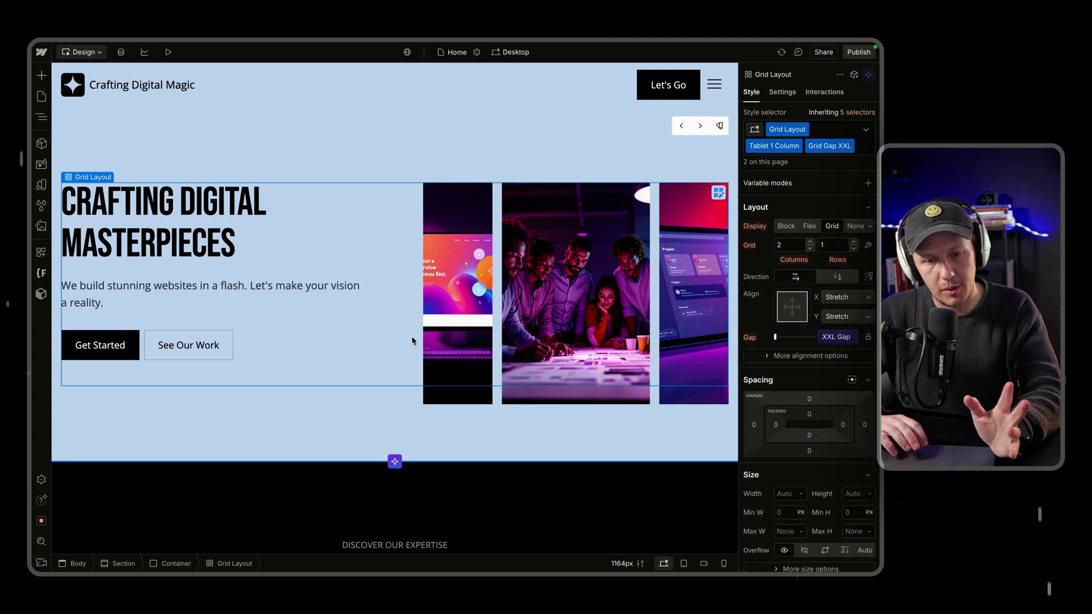
click(134, 216)
double_click(134, 216)
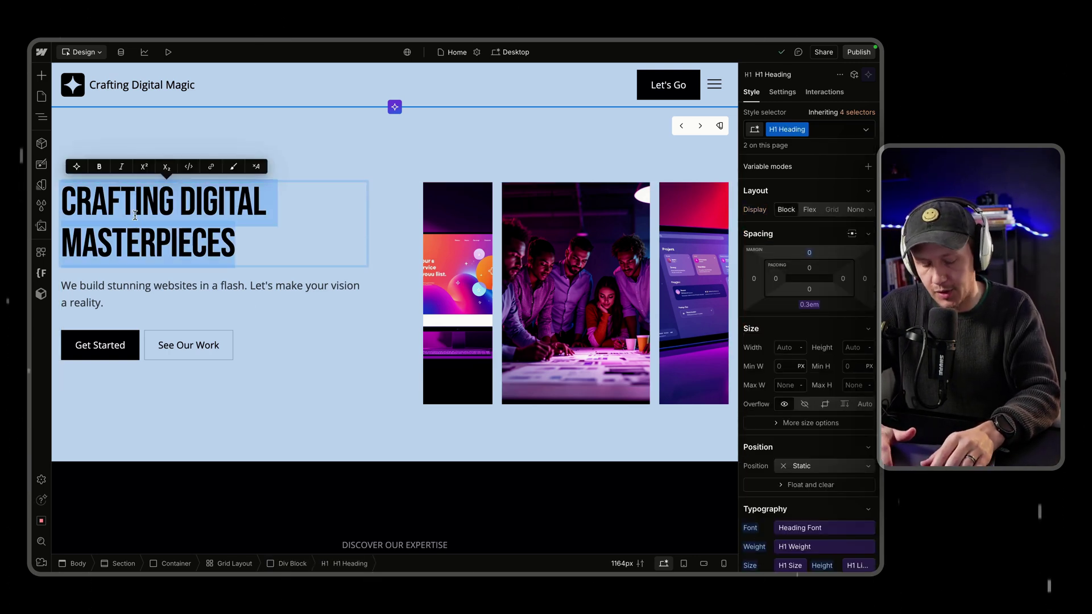
text(We buikd)
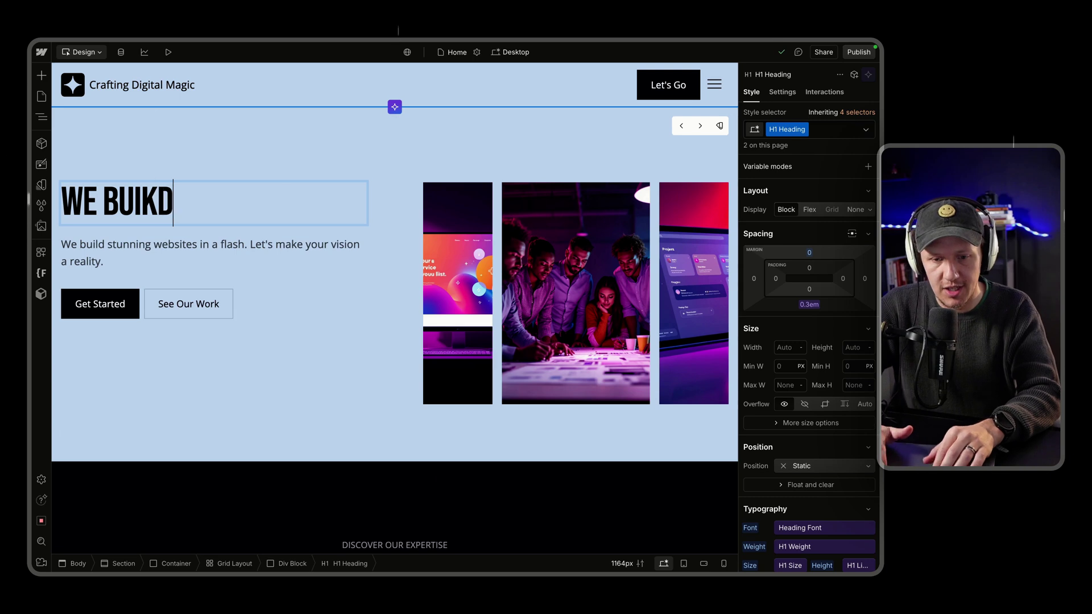
key(BackSpace)
key(BackSpace)
text(ld)
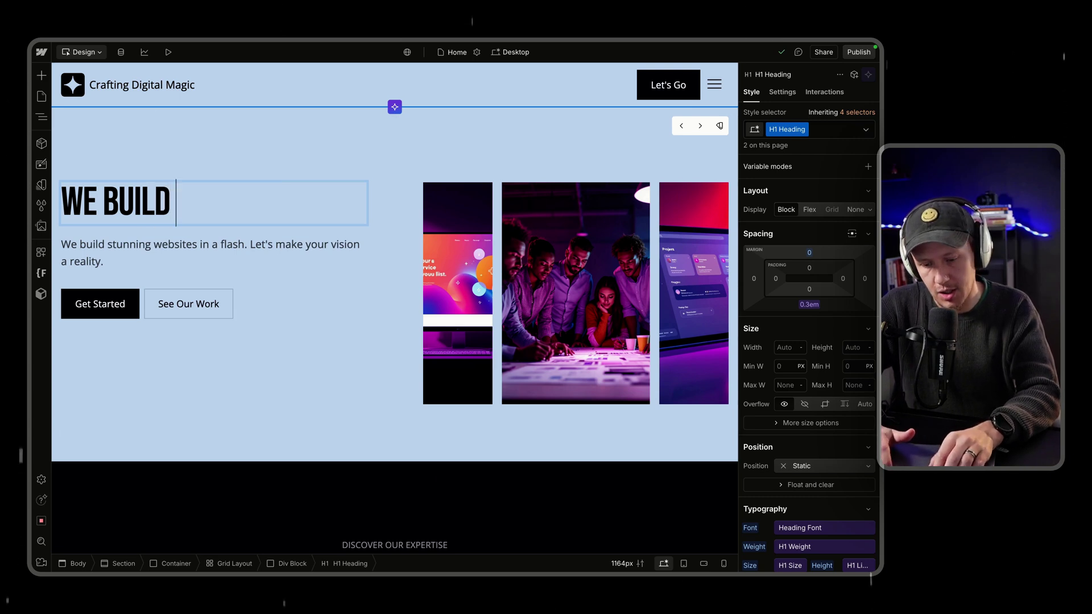
text( websites)
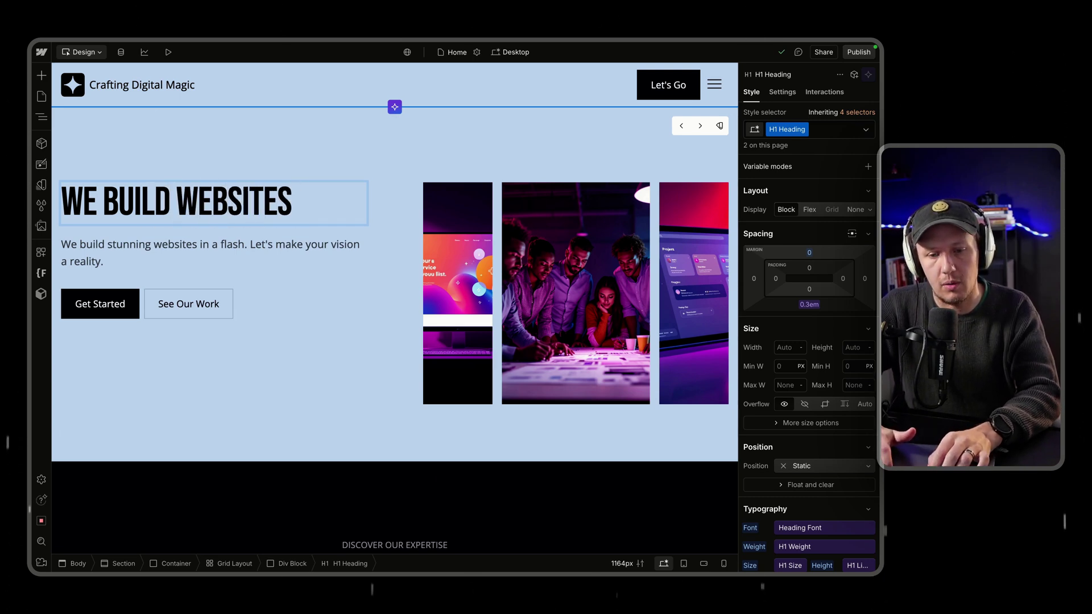
text( in minu)
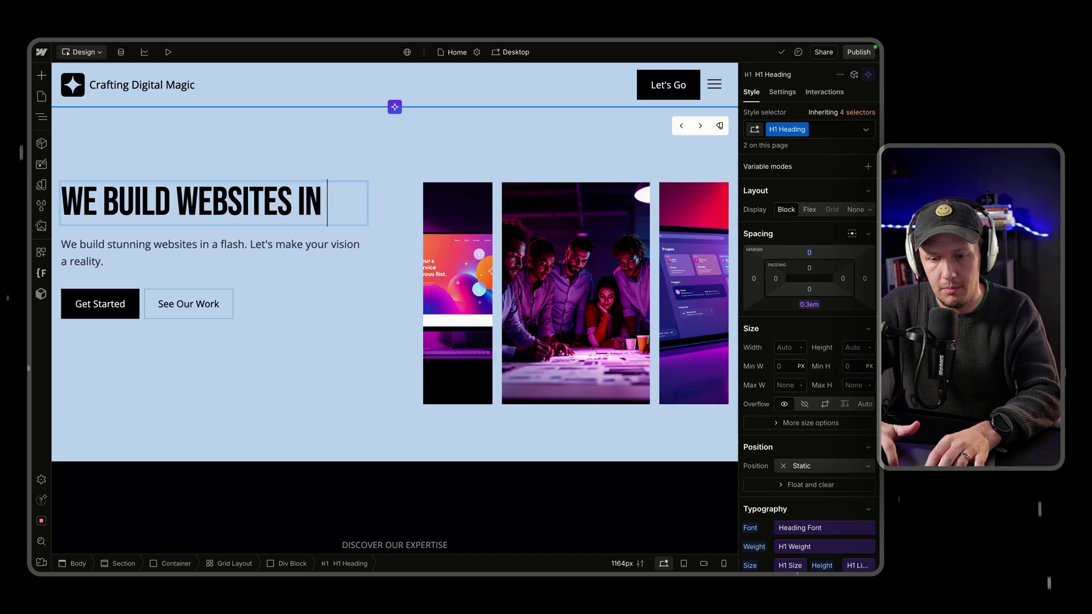
key(Escape)
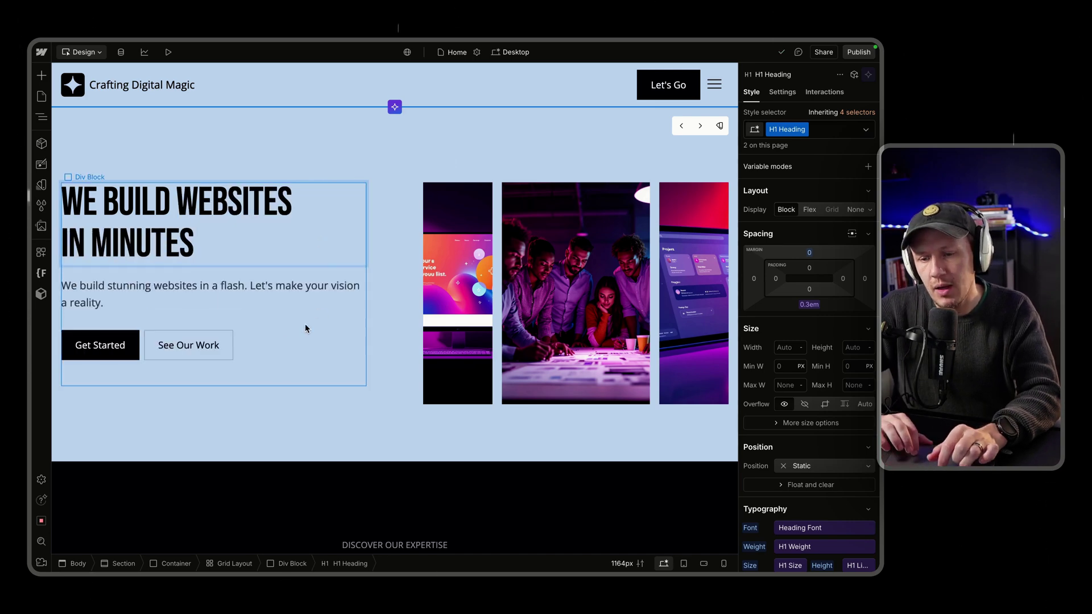
Publish the site to the staging domain hue-sync-web-agency.webflow.io and look over the page sections below the hero
scroll(308, 337, down, 15)
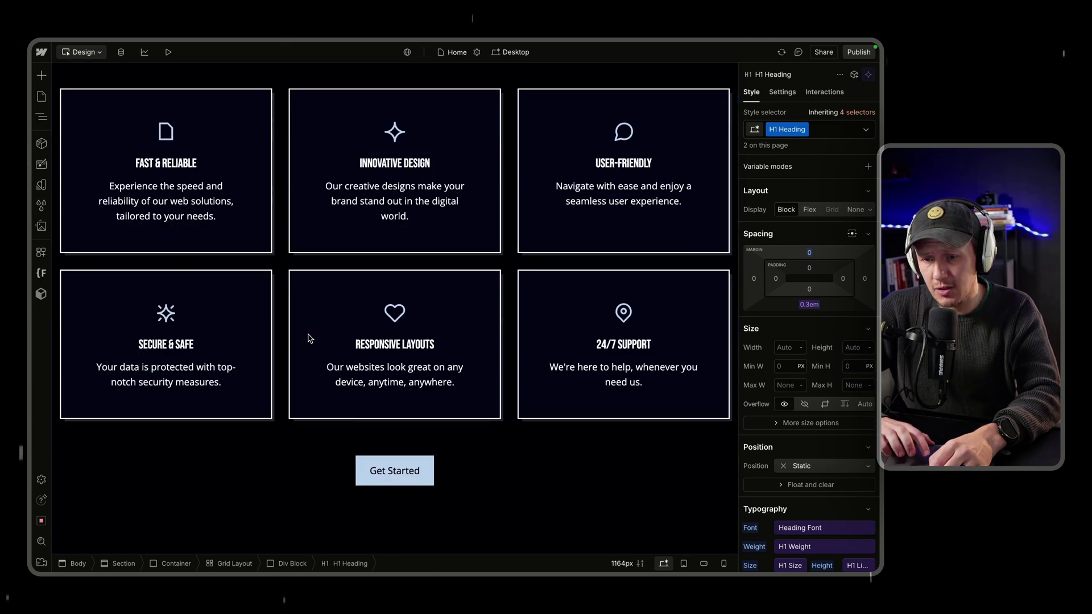
scroll(308, 337, up, 15)
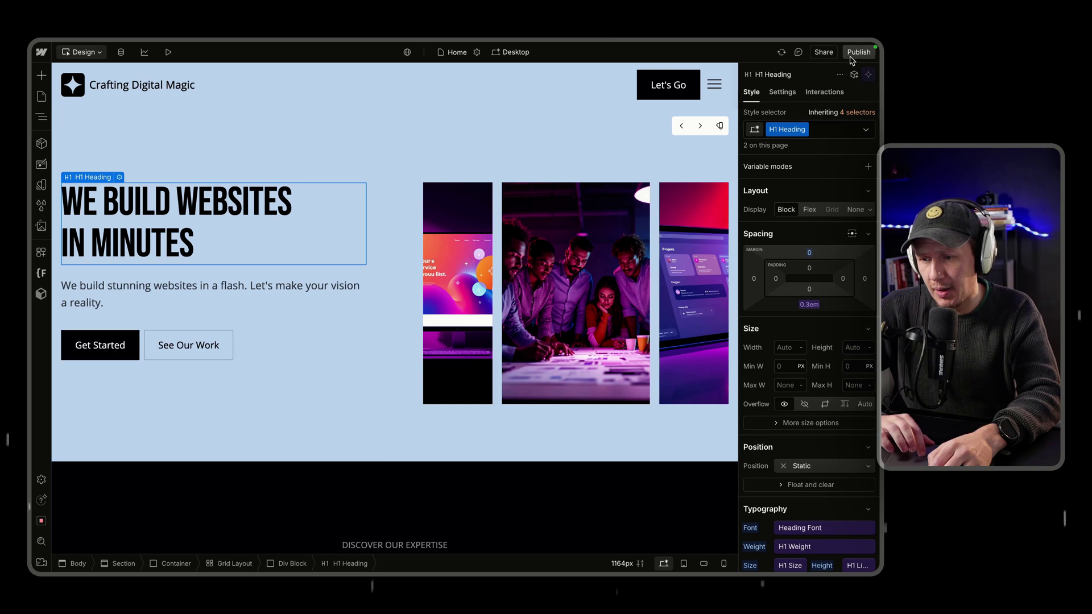
click(858, 52)
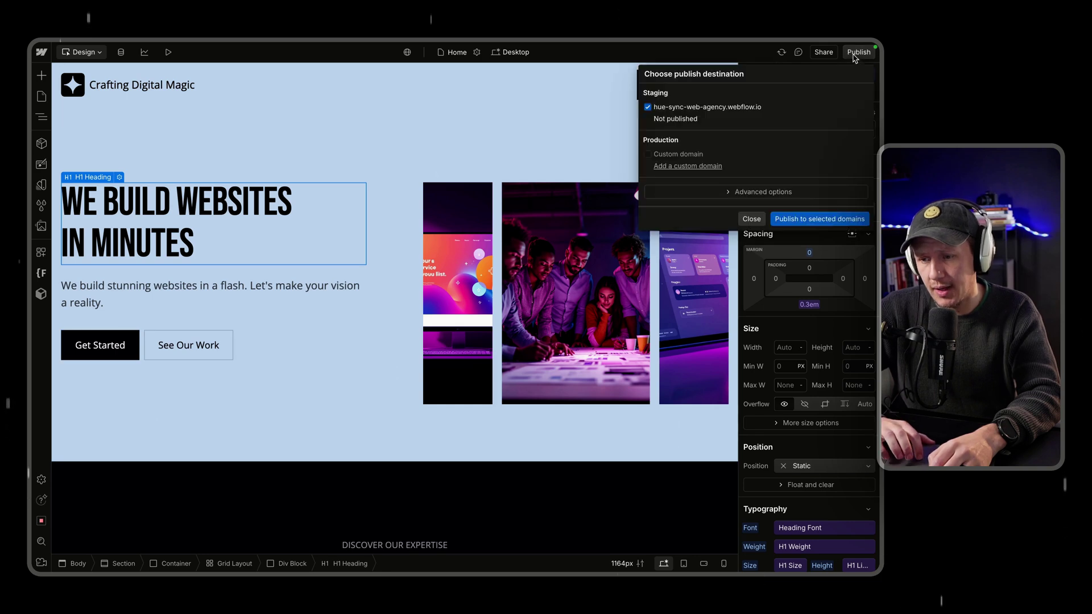
click(795, 219)
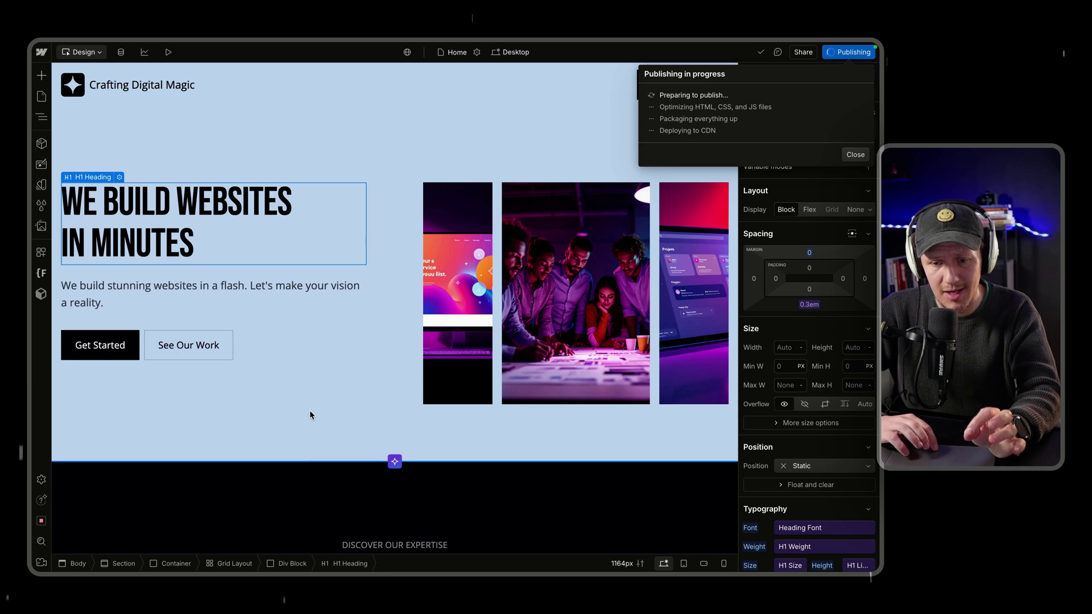
scroll(311, 414, down, 1)
scroll(309, 415, down, 10)
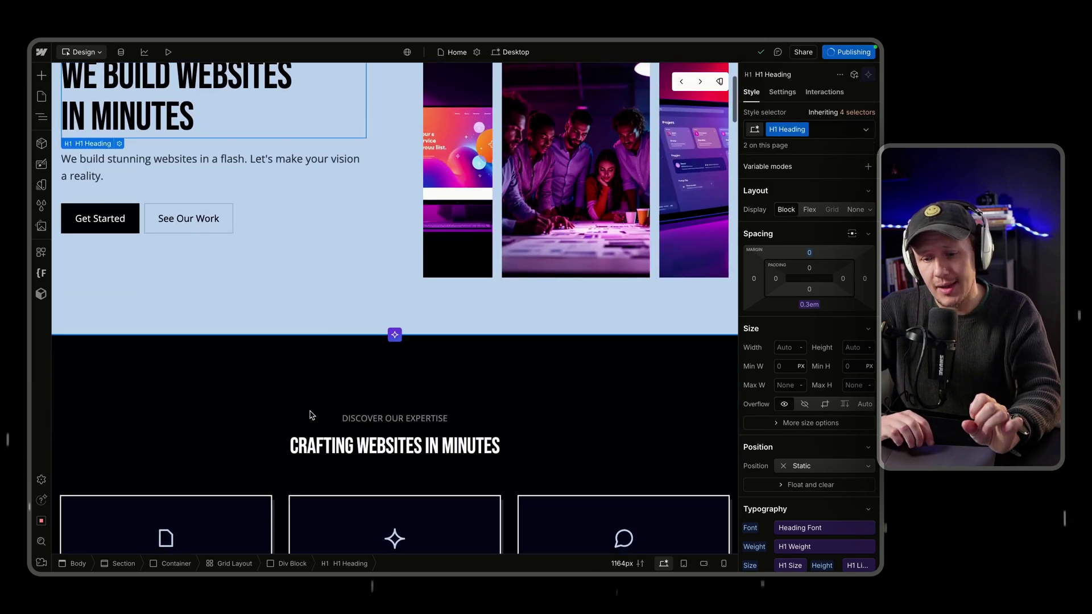
scroll(311, 414, down, 12)
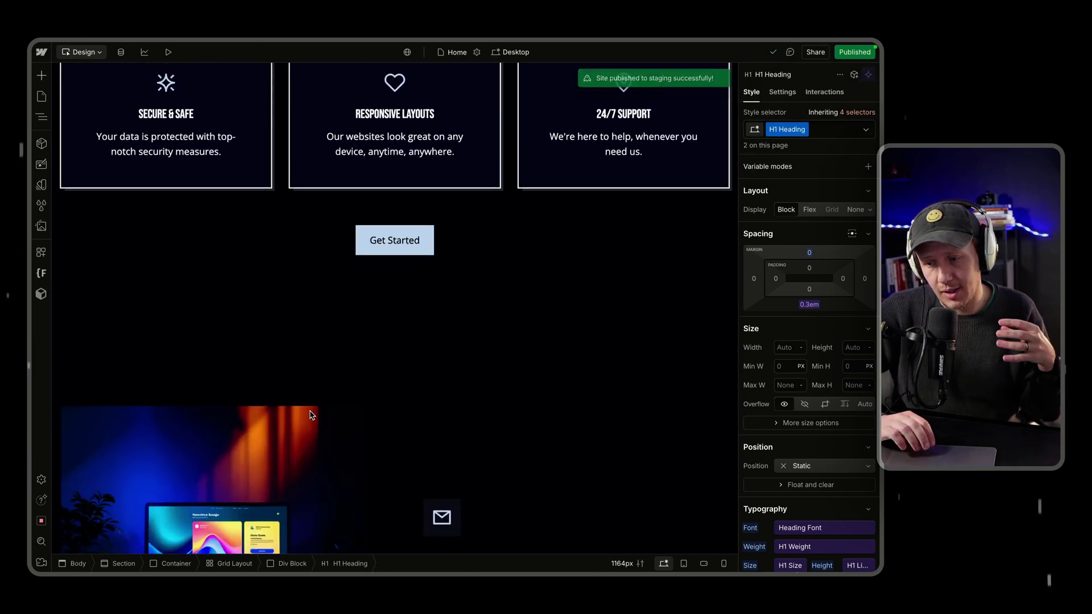
Look through the page's sections on the canvas, from the hero and feature cards down to the news cards and pricing
scroll(310, 414, down, 15)
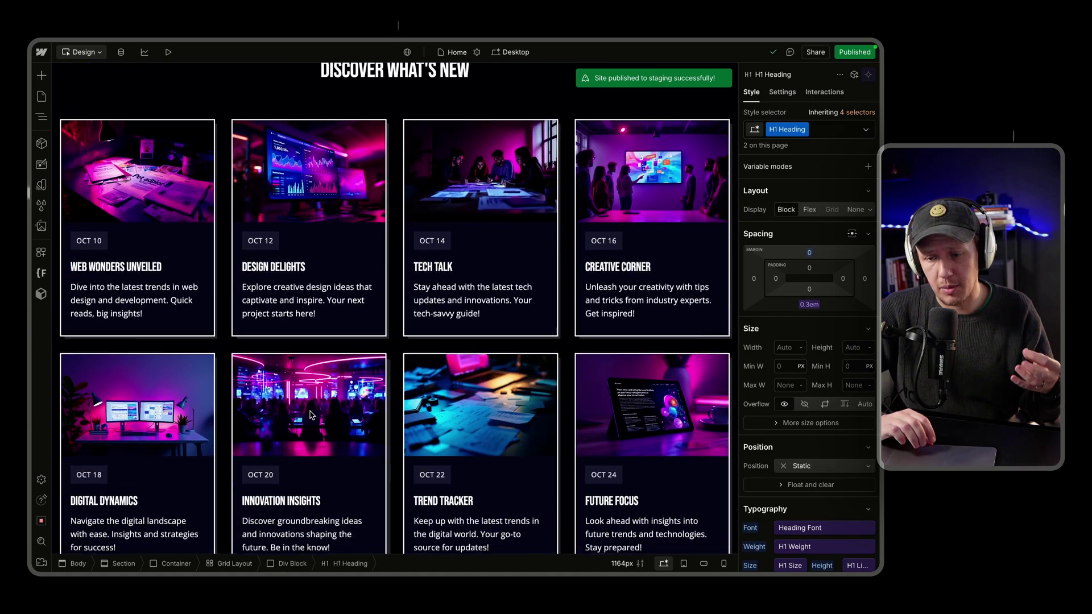
scroll(310, 415, down, 14)
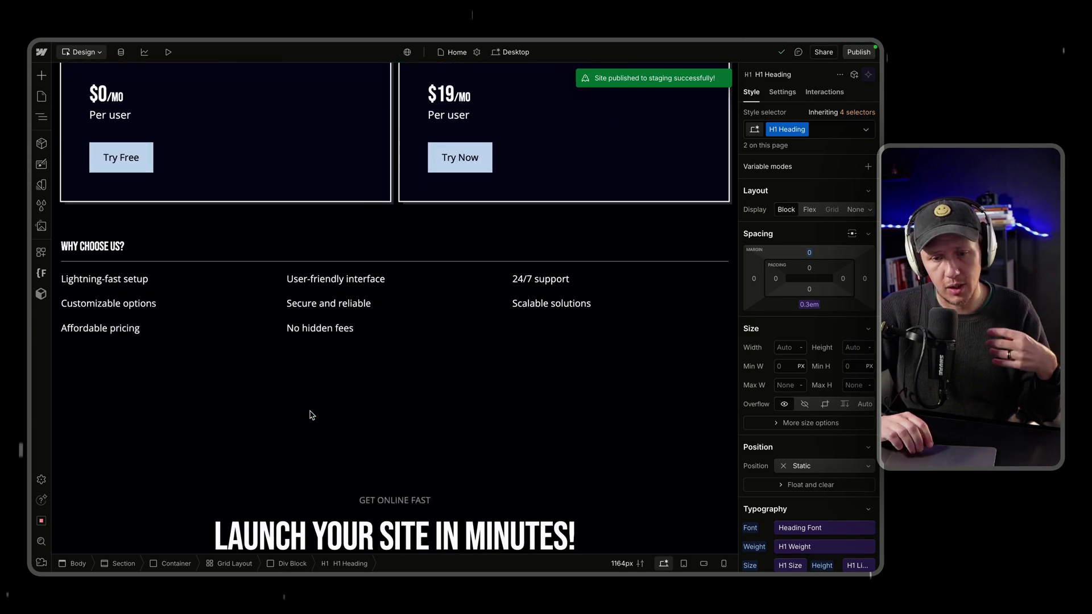
scroll(311, 415, up, 20)
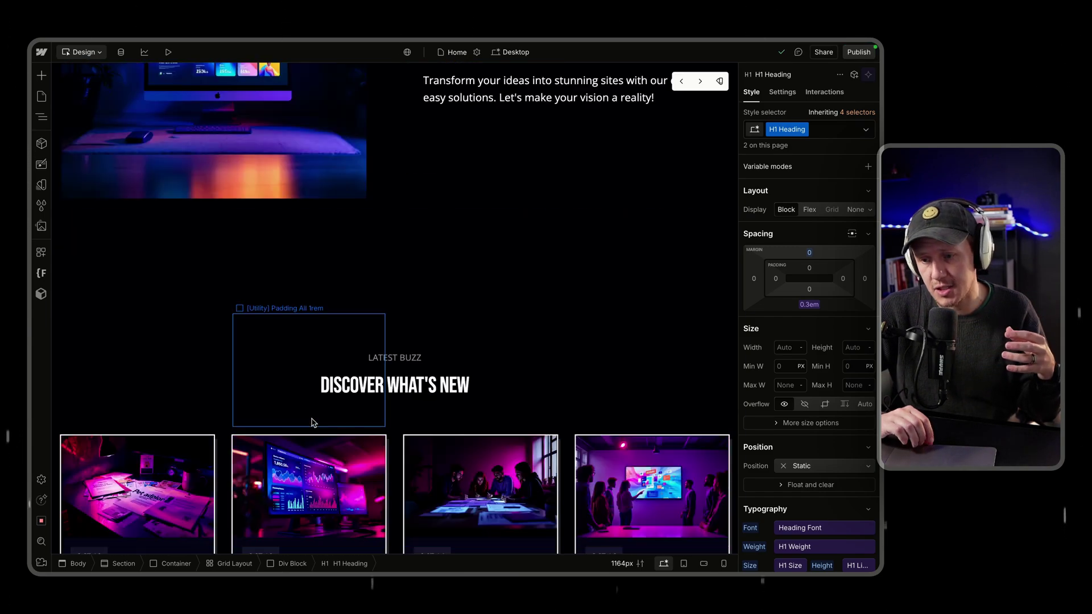
scroll(312, 422, up, 15)
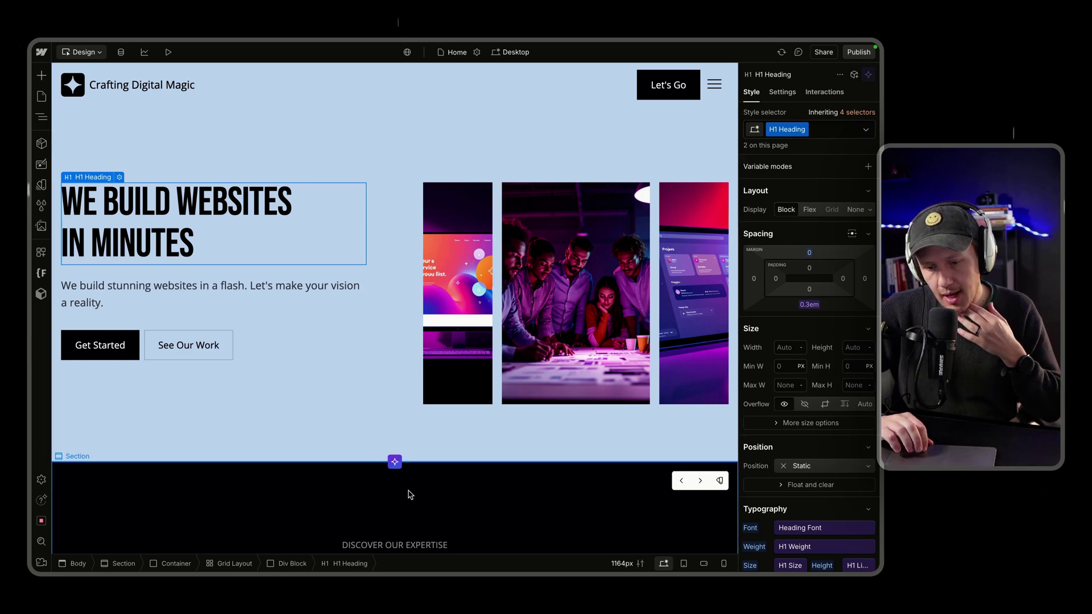
scroll(411, 495, down, 10)
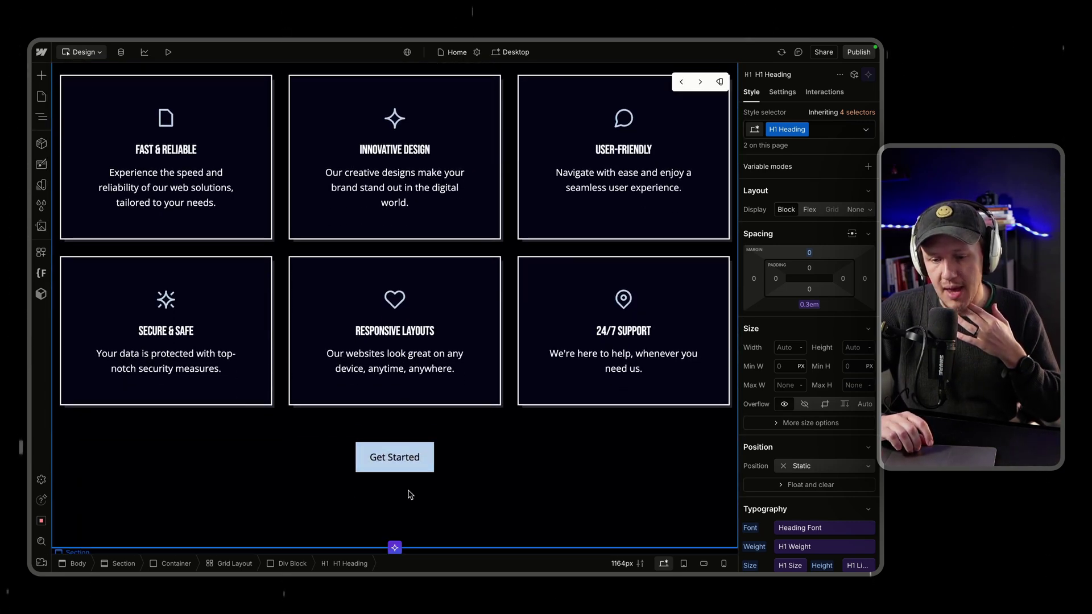
scroll(410, 494, down, 1)
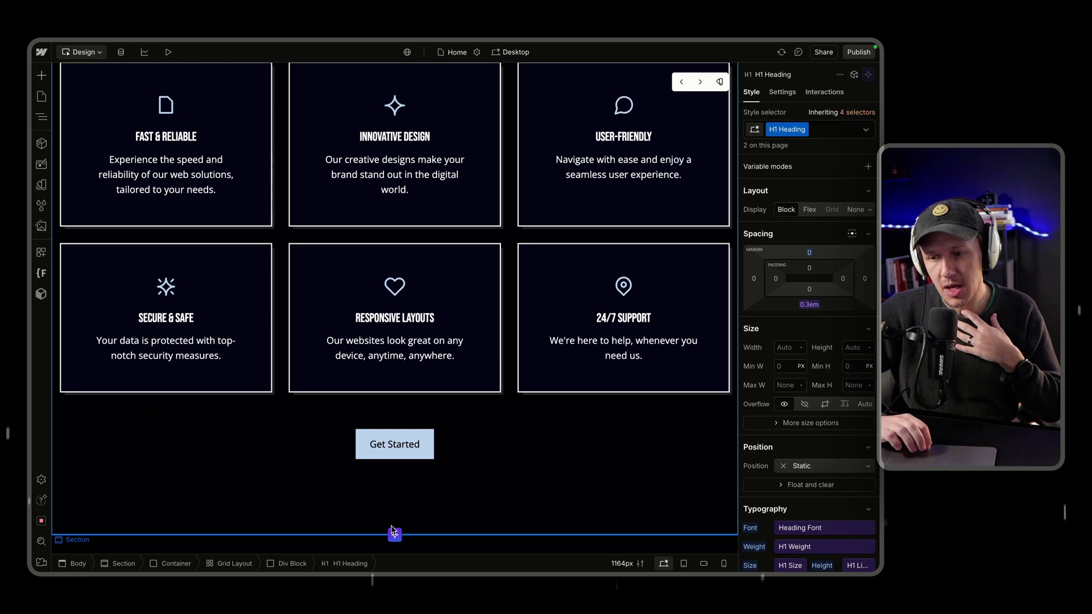
scroll(422, 311, down, 5)
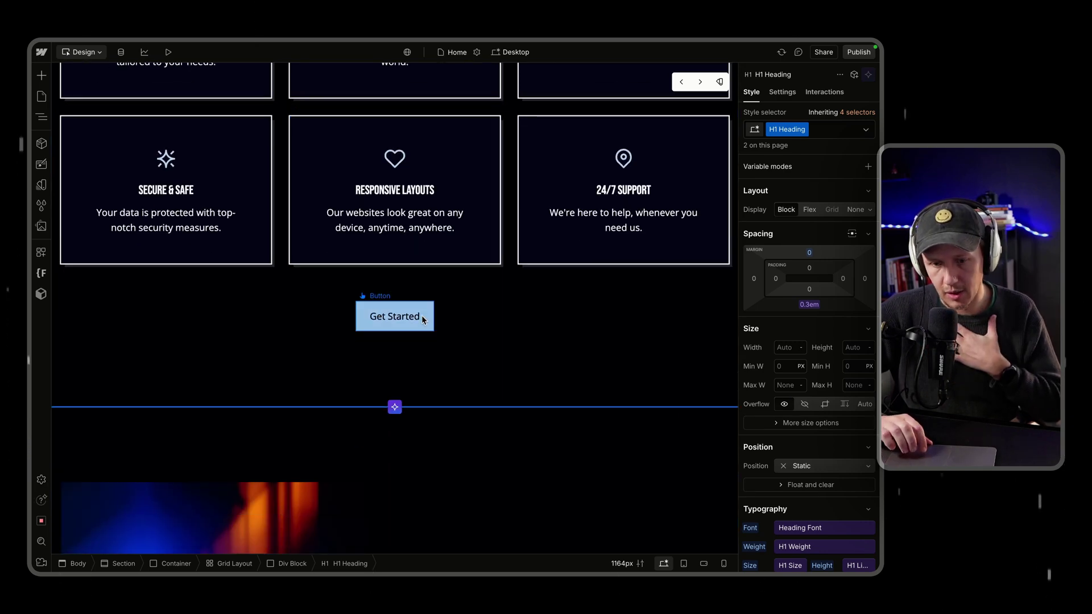
scroll(422, 313, down, 18)
scroll(422, 319, down, 11)
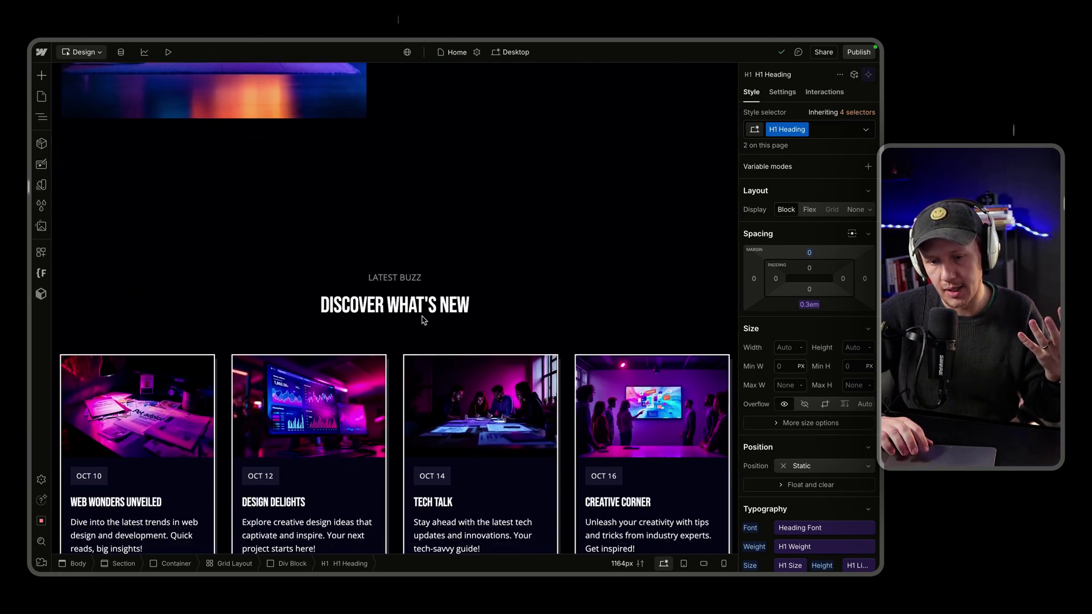
scroll(422, 320, down, 20)
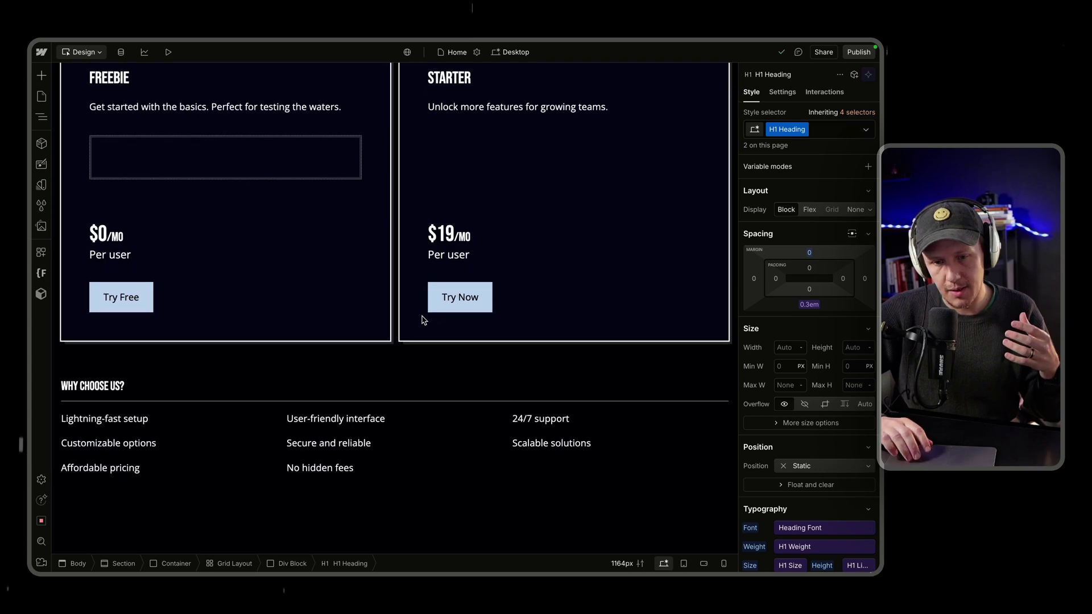
scroll(423, 330, up, 15)
scroll(424, 337, up, 20)
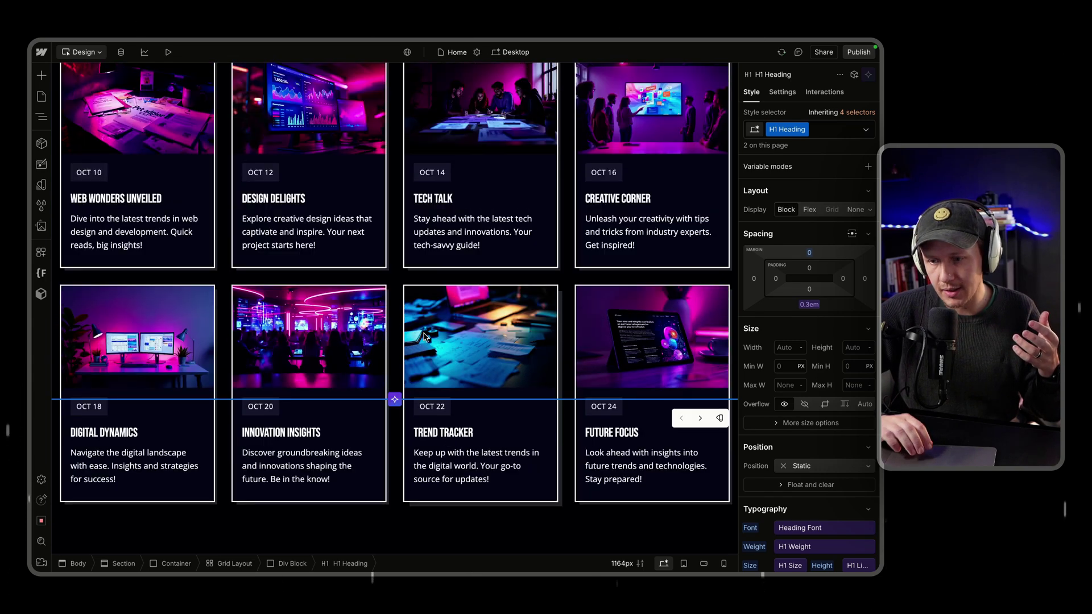
Insert an empty section between "Craft Websites in a Flash" and "Discover What's New", and accept the AI Assistant terms
scroll(422, 236, up, 4)
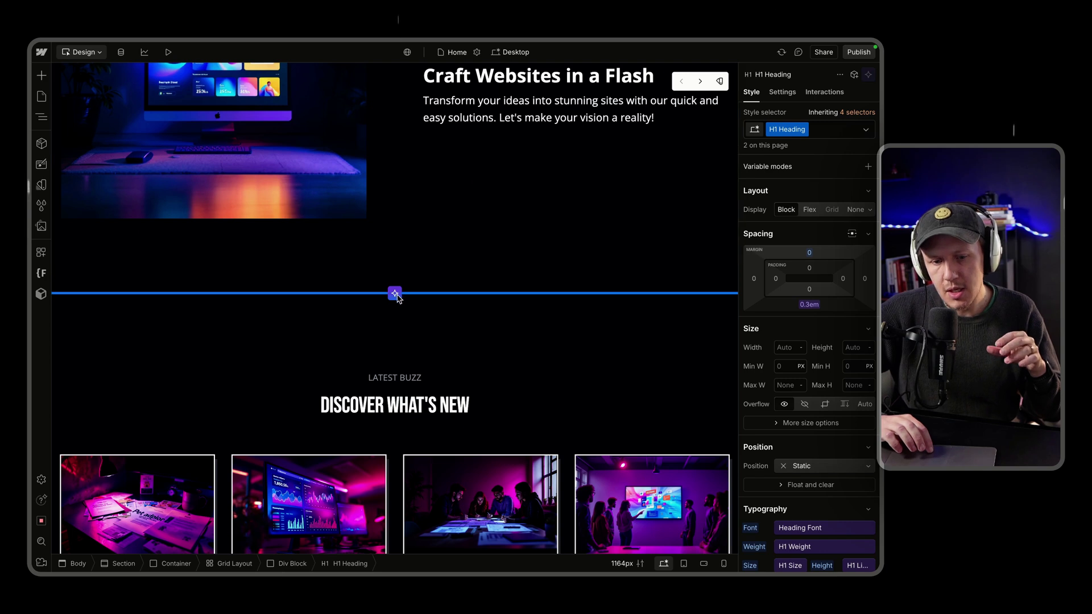
click(395, 294)
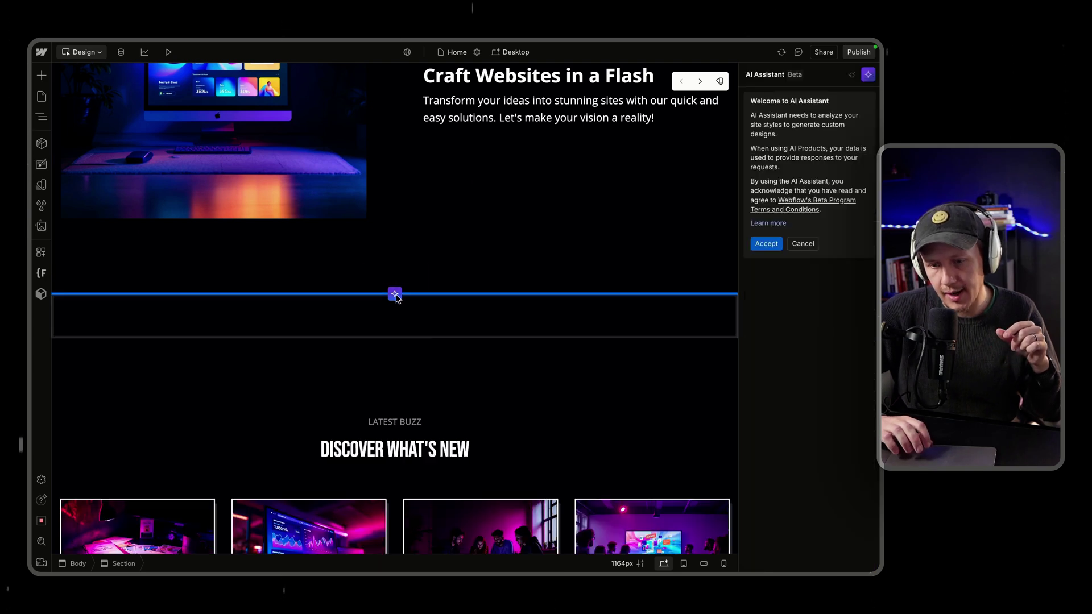
click(766, 244)
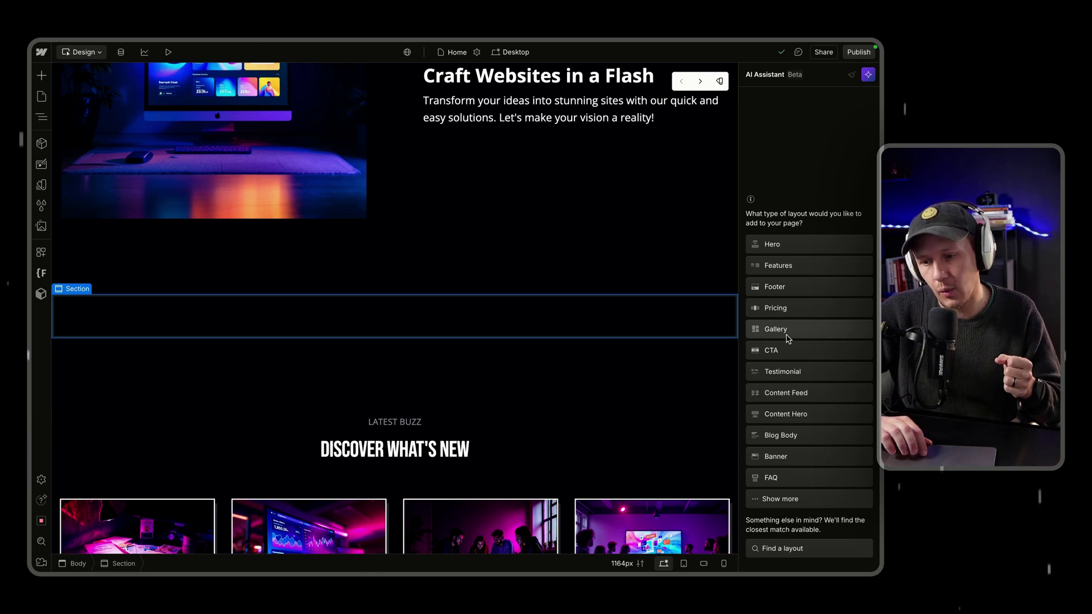
Fill the new section with a Gallery layout, choosing the three-column design from the second set of suggestions
click(786, 335)
mouse_move(789, 308)
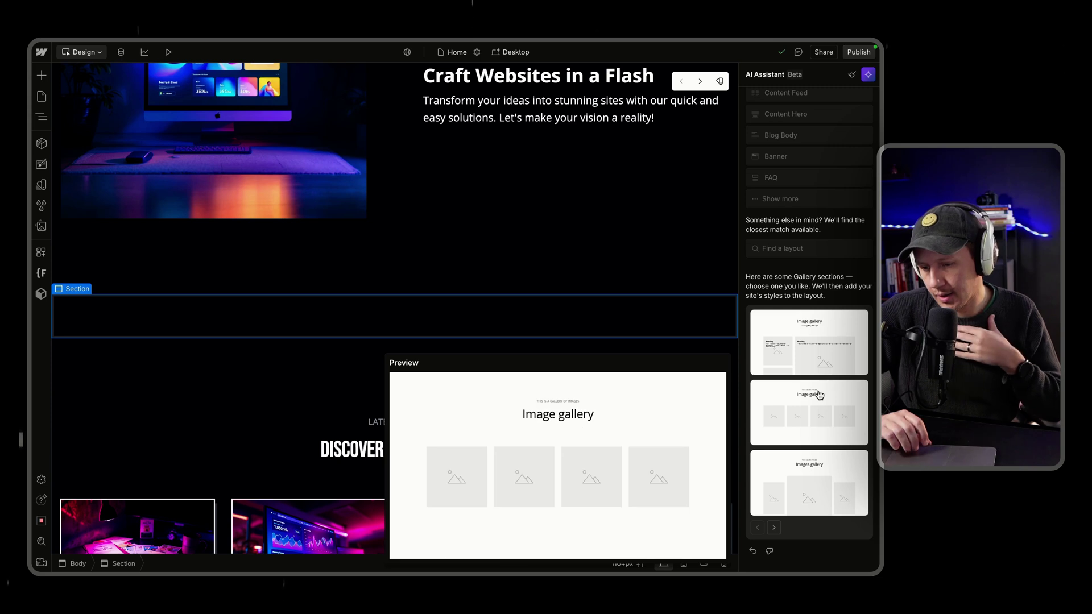
click(773, 528)
mouse_move(804, 353)
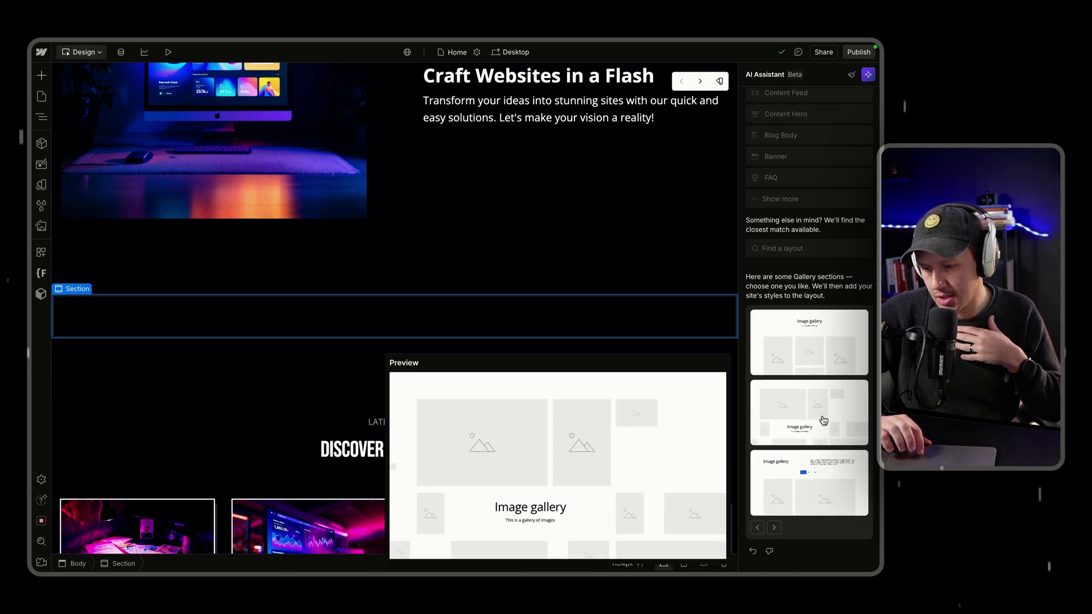
click(790, 351)
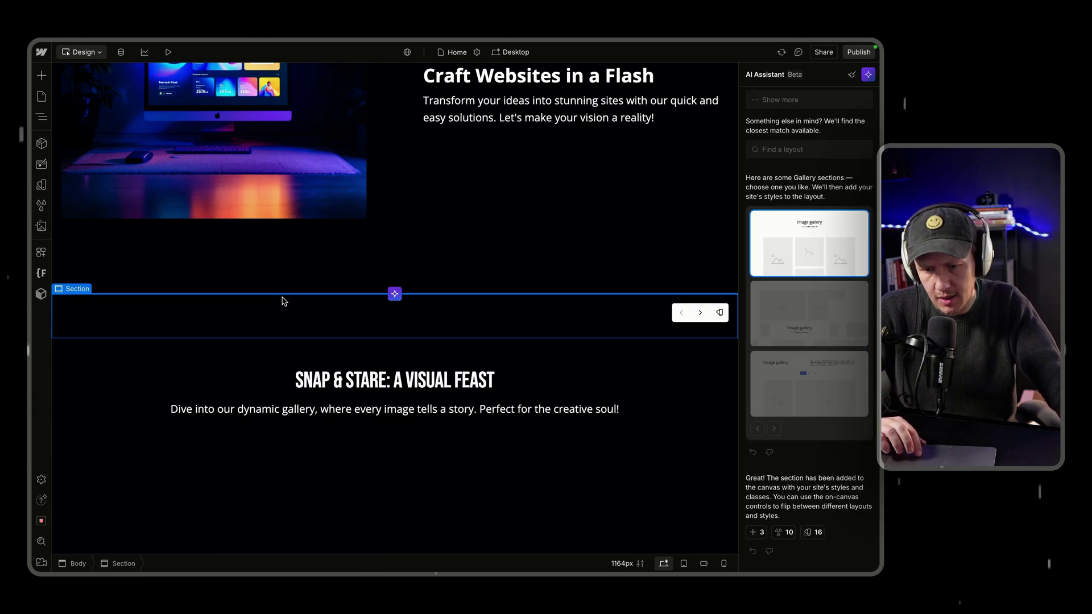
Examine the generated gallery section's heading and images and how it sits among its neighbouring sections, ending at the hero
scroll(284, 298, down, 5)
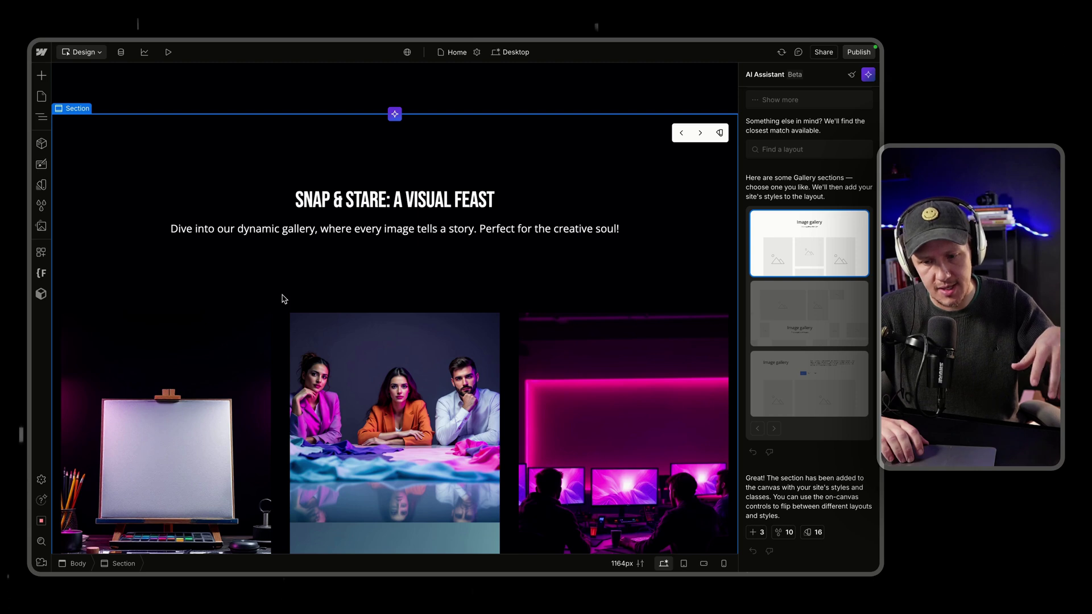
scroll(284, 298, down, 3)
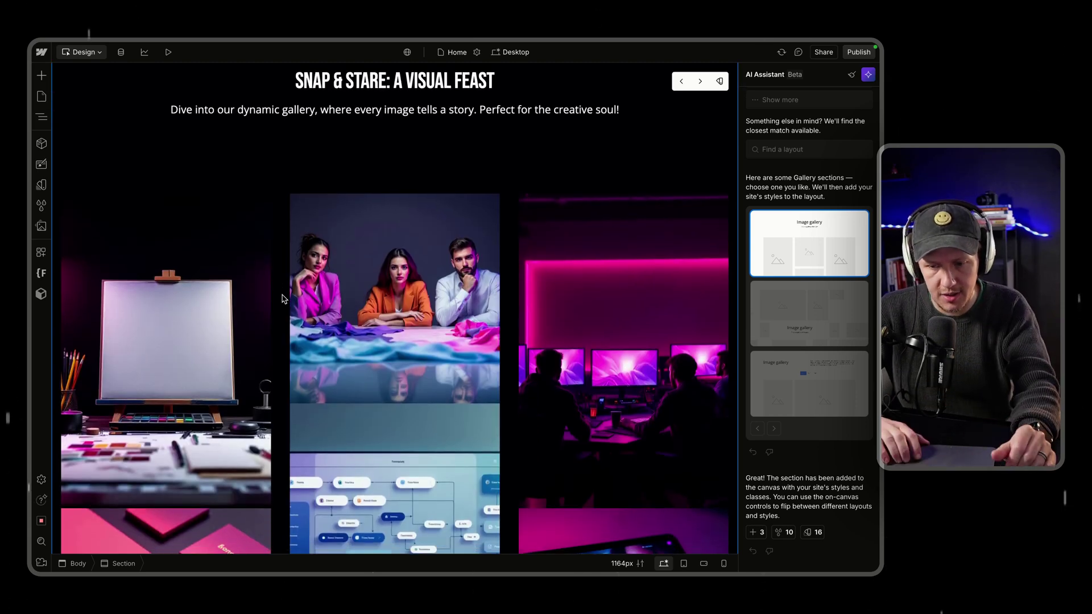
scroll(284, 299, down, 3)
scroll(284, 299, down, 2)
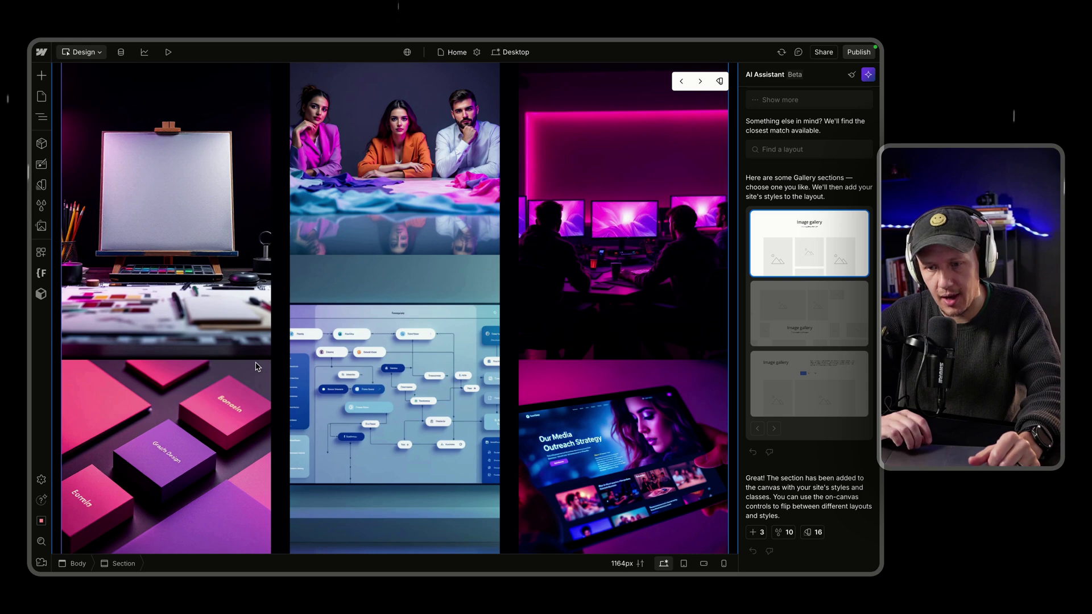
scroll(255, 366, down, 3)
scroll(255, 366, down, 2)
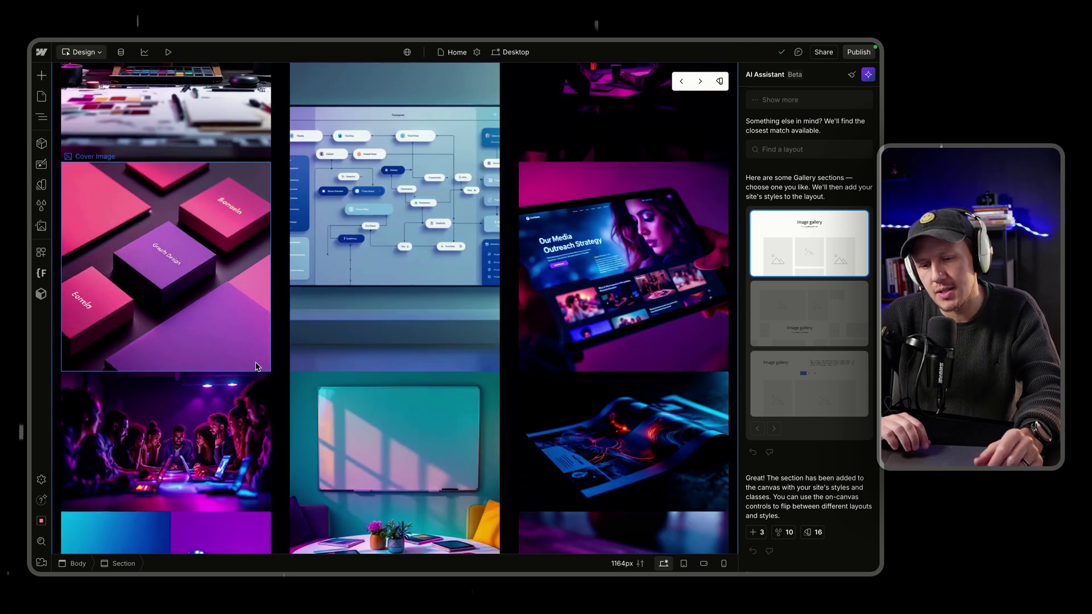
scroll(255, 366, down, 2)
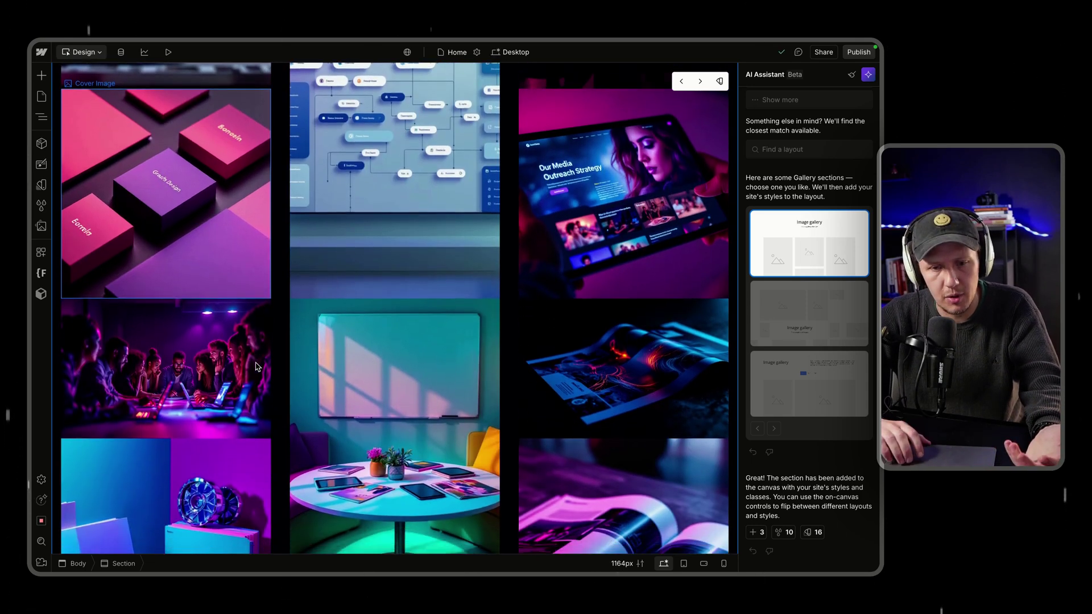
scroll(256, 366, down, 5)
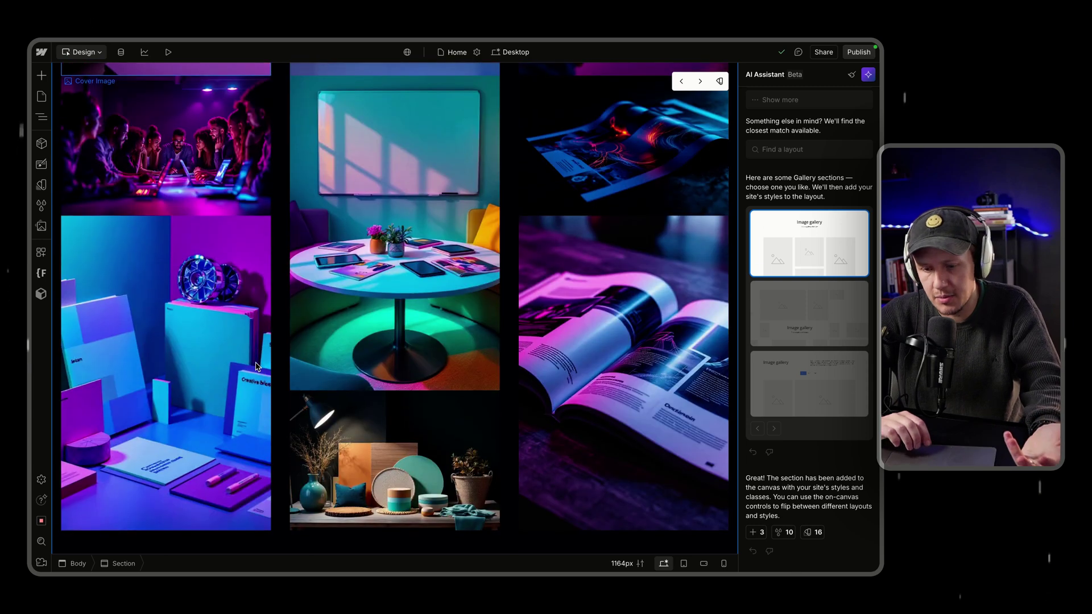
scroll(255, 366, down, 10)
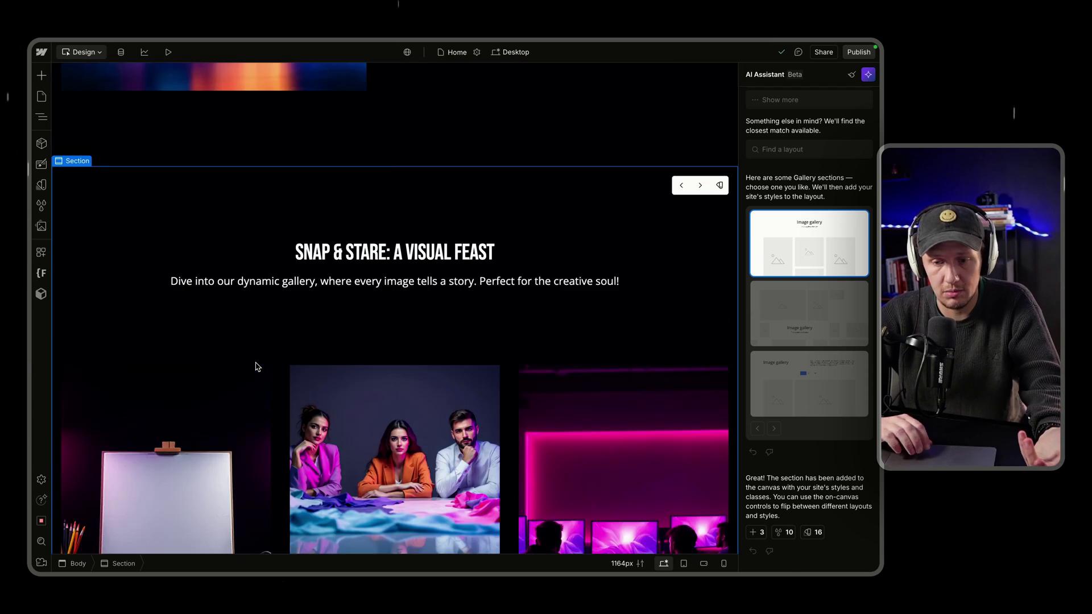
scroll(255, 366, up, 9)
scroll(255, 366, down, 5)
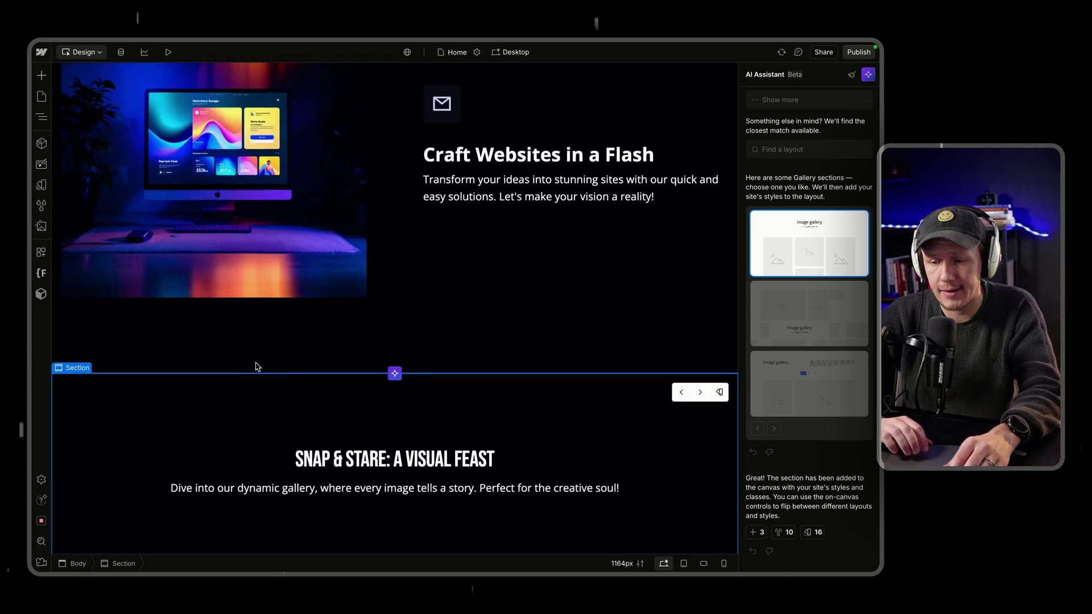
scroll(255, 367, down, 5)
scroll(255, 367, up, 10)
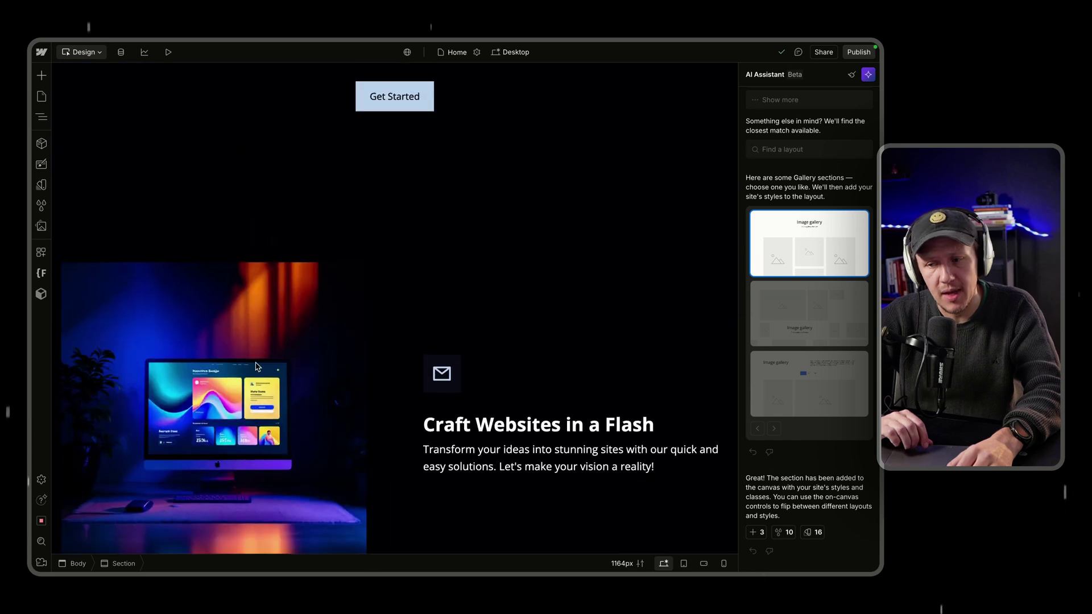
scroll(255, 366, up, 10)
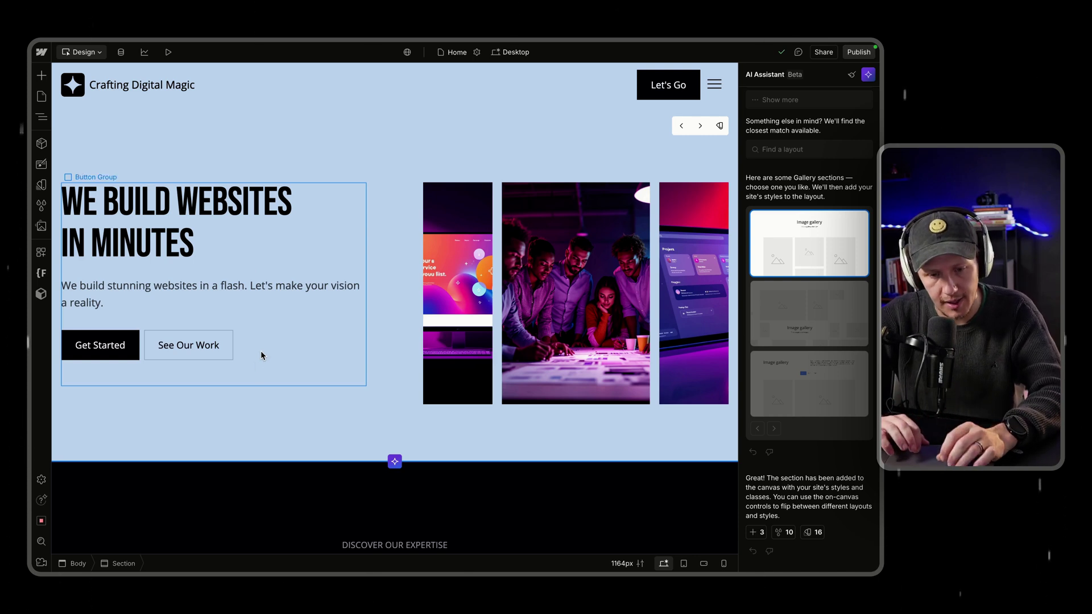
Open the Design System's base variable collection and review its color, radius, spacing, gap and typography variables
click(42, 188)
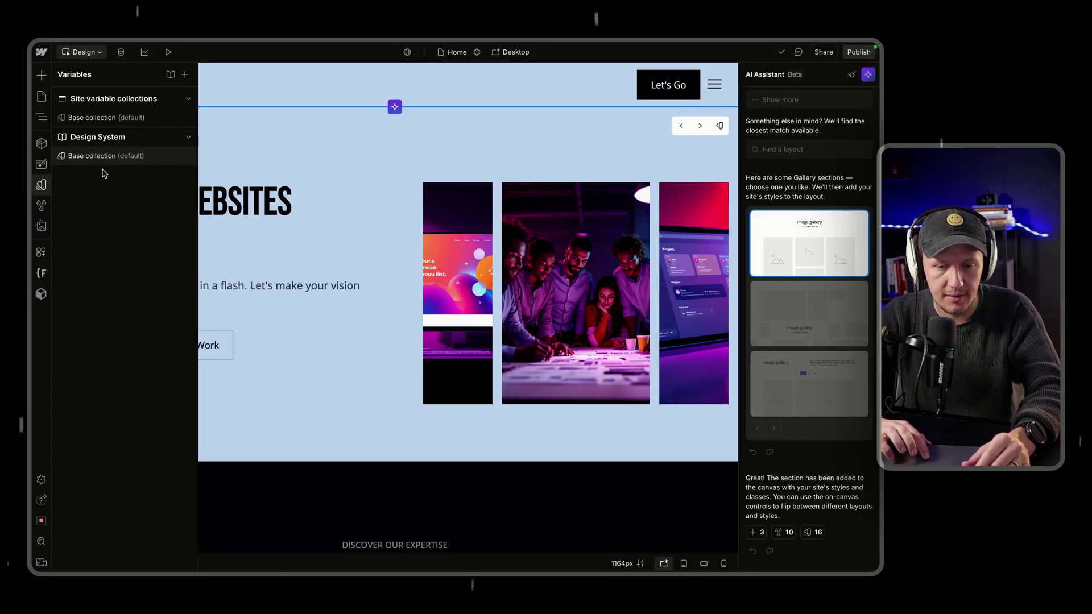
click(99, 163)
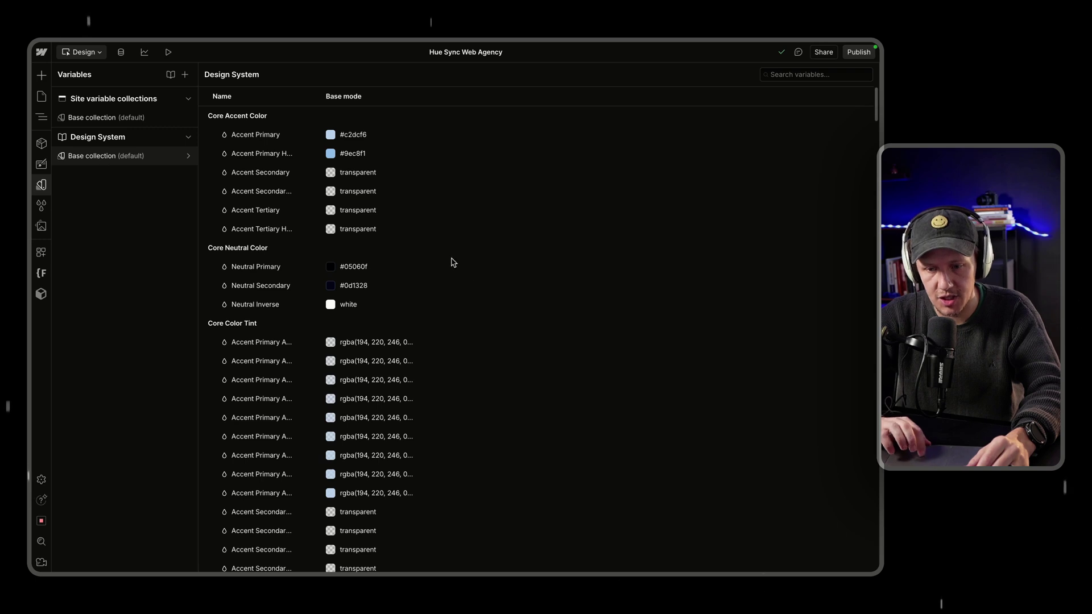
scroll(470, 290, down, 15)
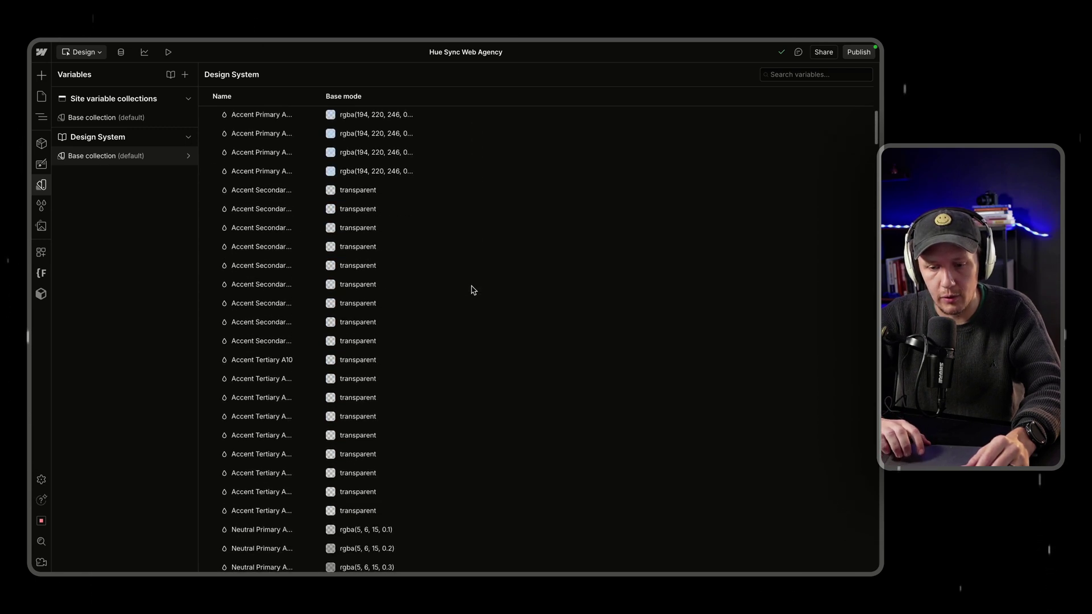
scroll(471, 290, down, 8)
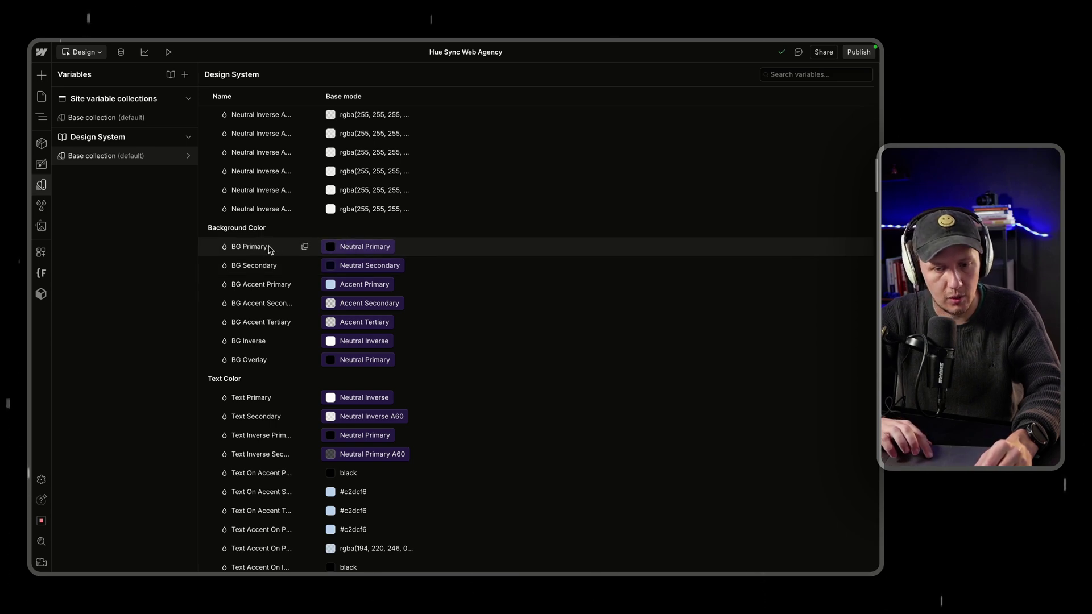
scroll(271, 248, down, 5)
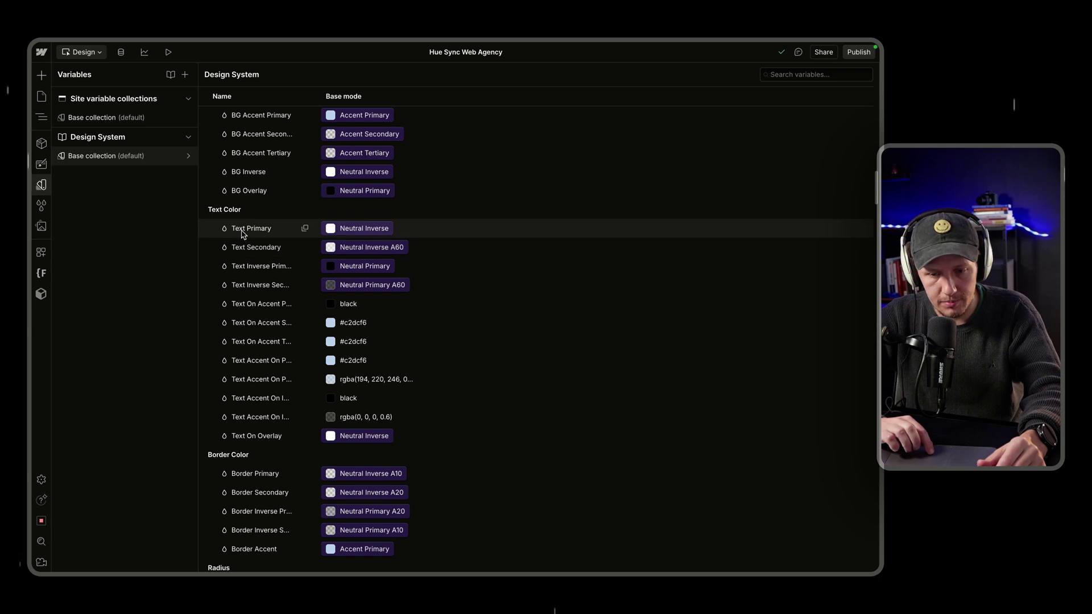
scroll(256, 301, down, 10)
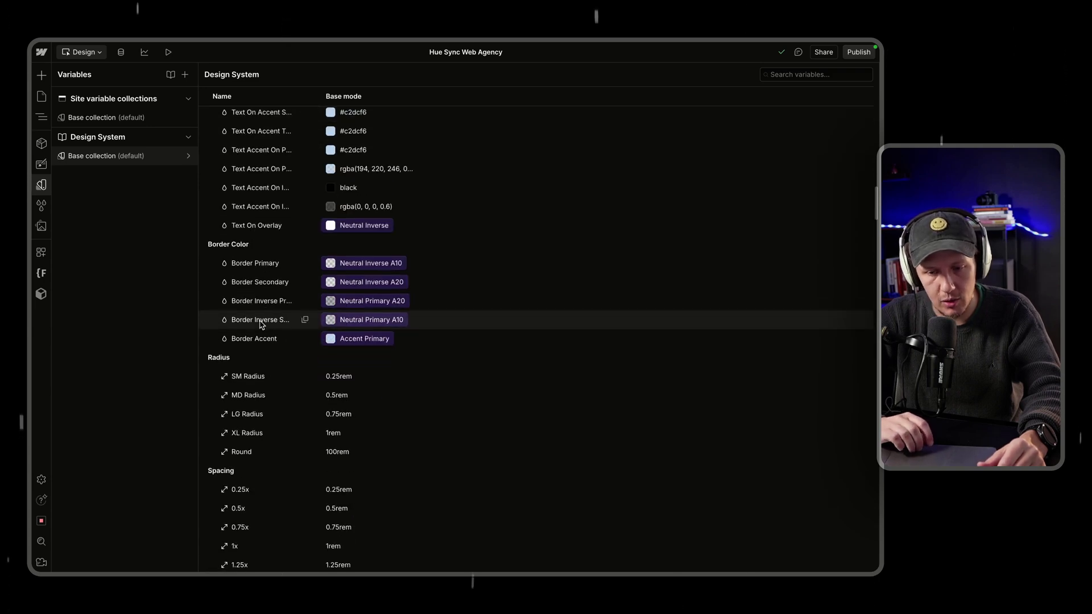
scroll(262, 324, down, 10)
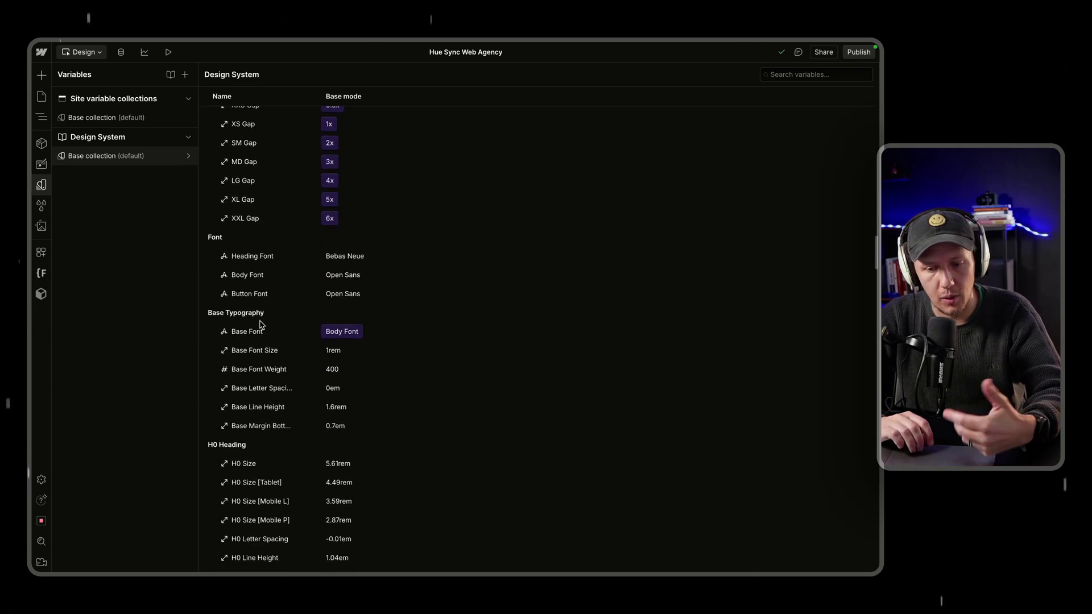
Change the Design System's Heading Font variable to Oswald
scroll(262, 324, up, 1)
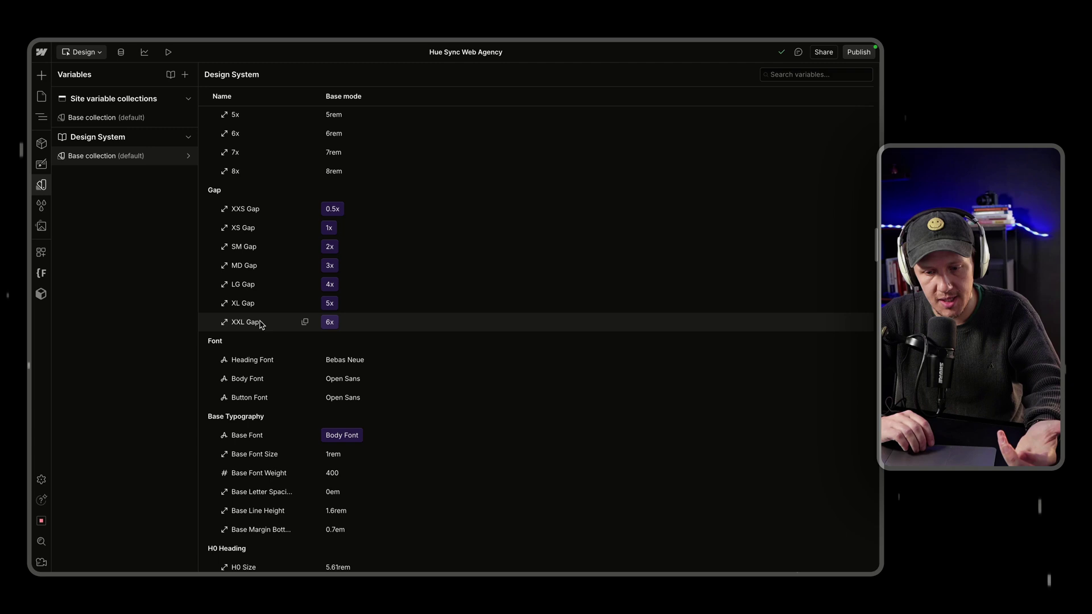
click(392, 369)
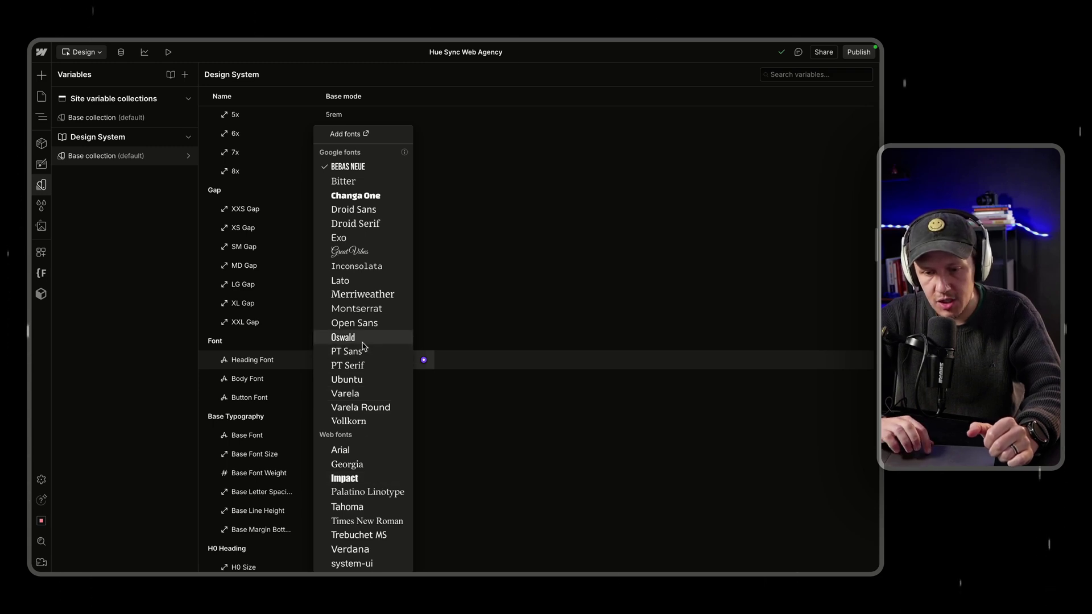
key(Escape)
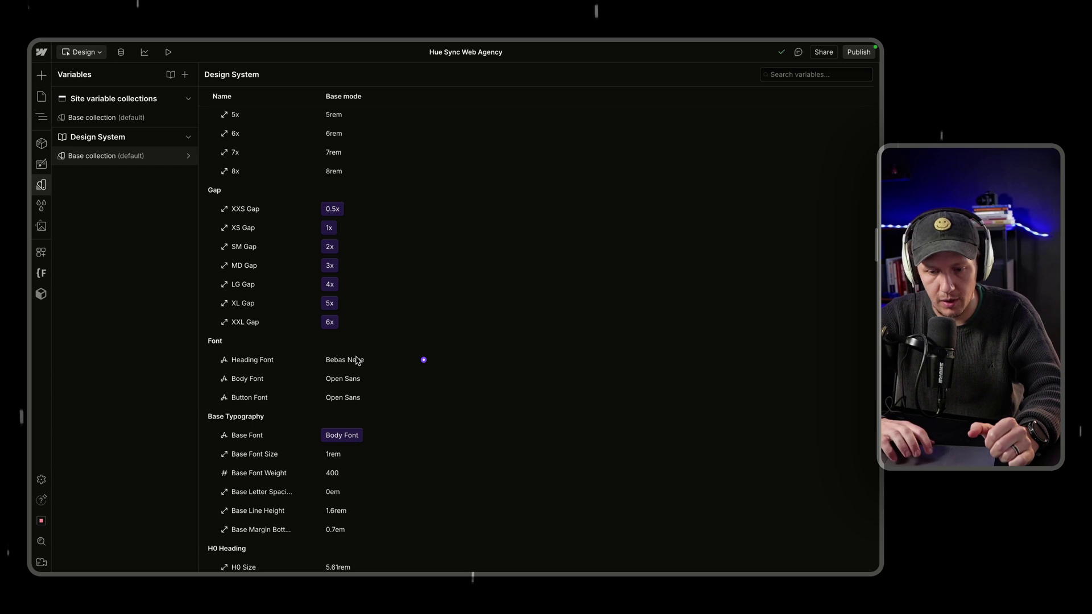
click(357, 360)
click(351, 341)
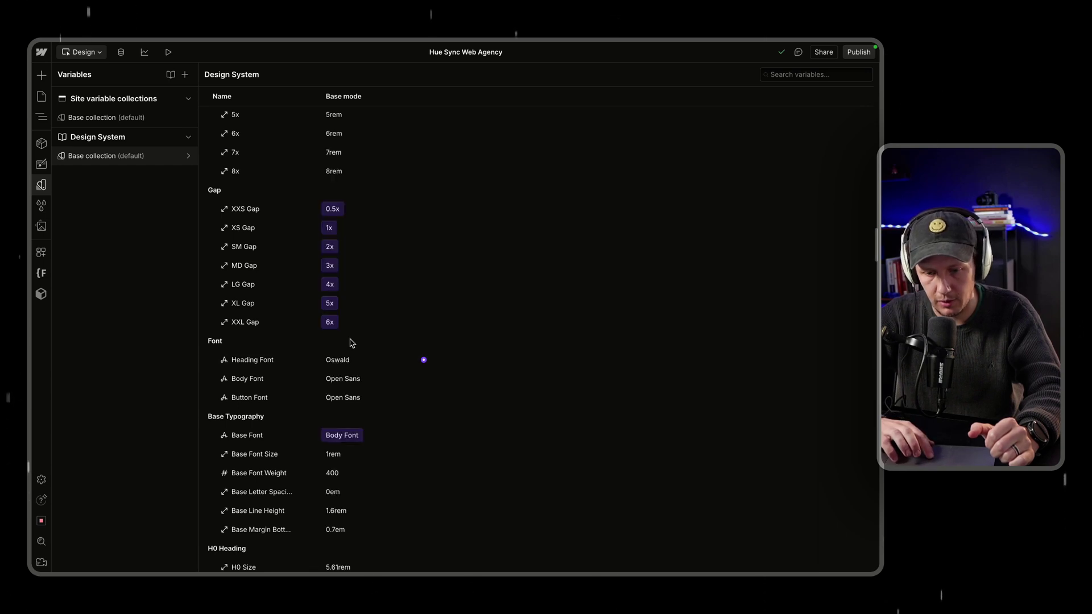
Preview the Home page to check the heading font in the hero and the "Crafting Websites in Minutes" section, and return to designing
click(169, 53)
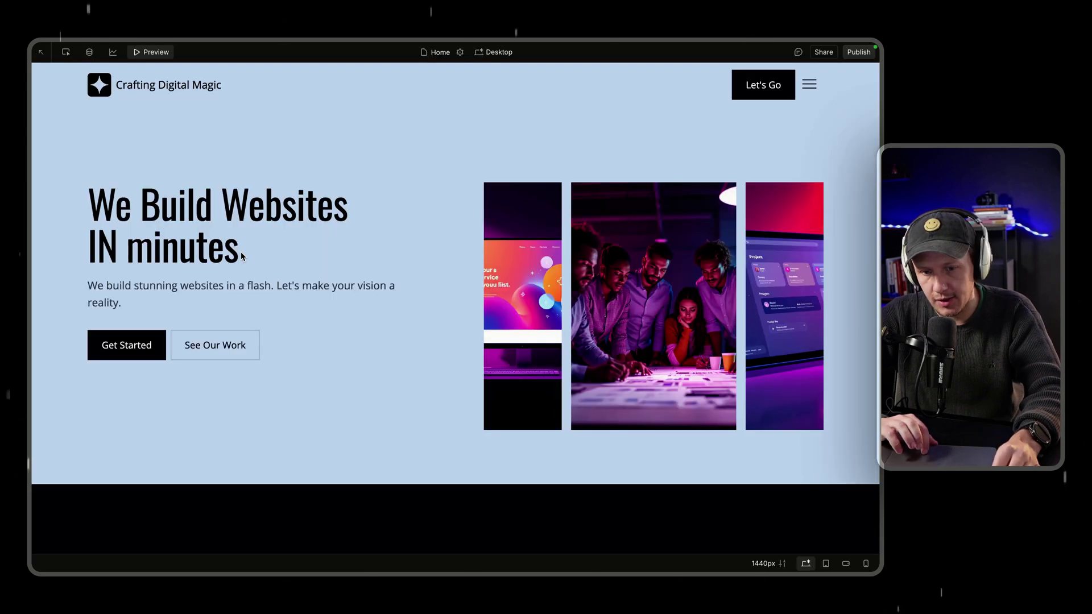
scroll(254, 251, down, 15)
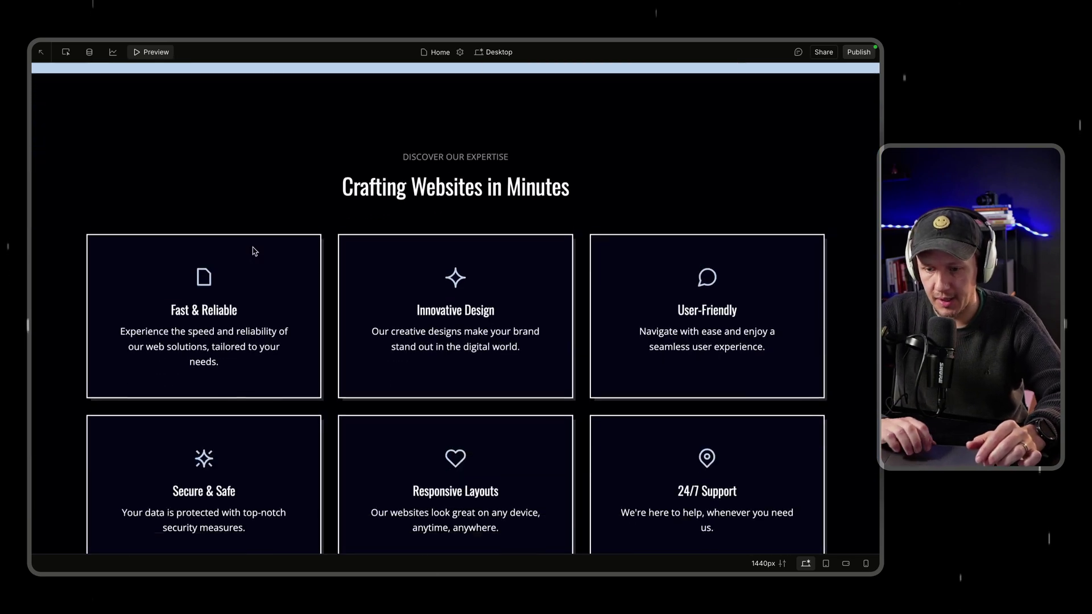
scroll(253, 251, up, 15)
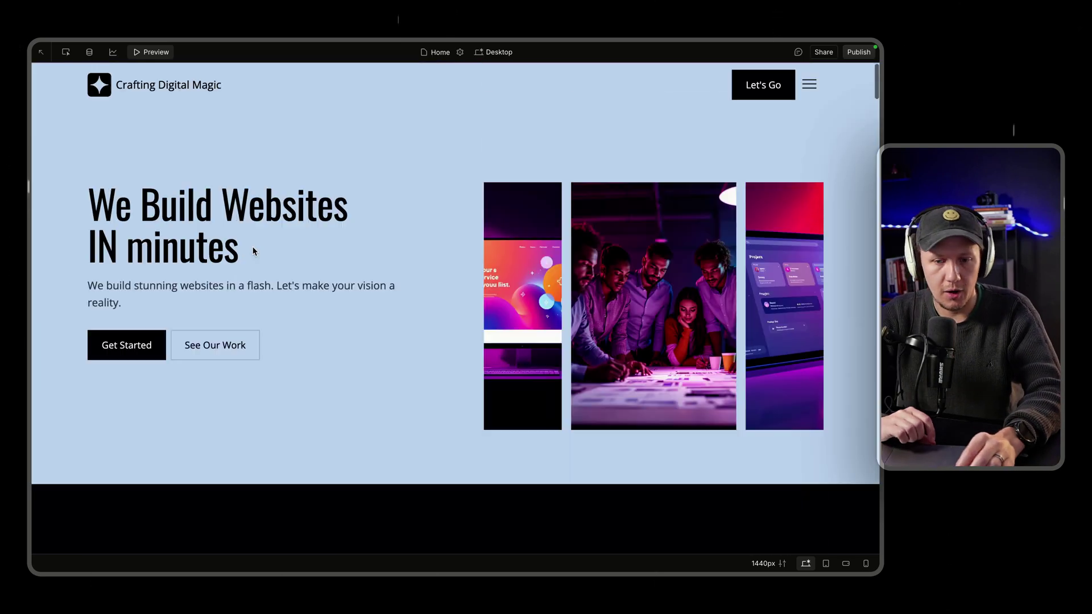
click(148, 56)
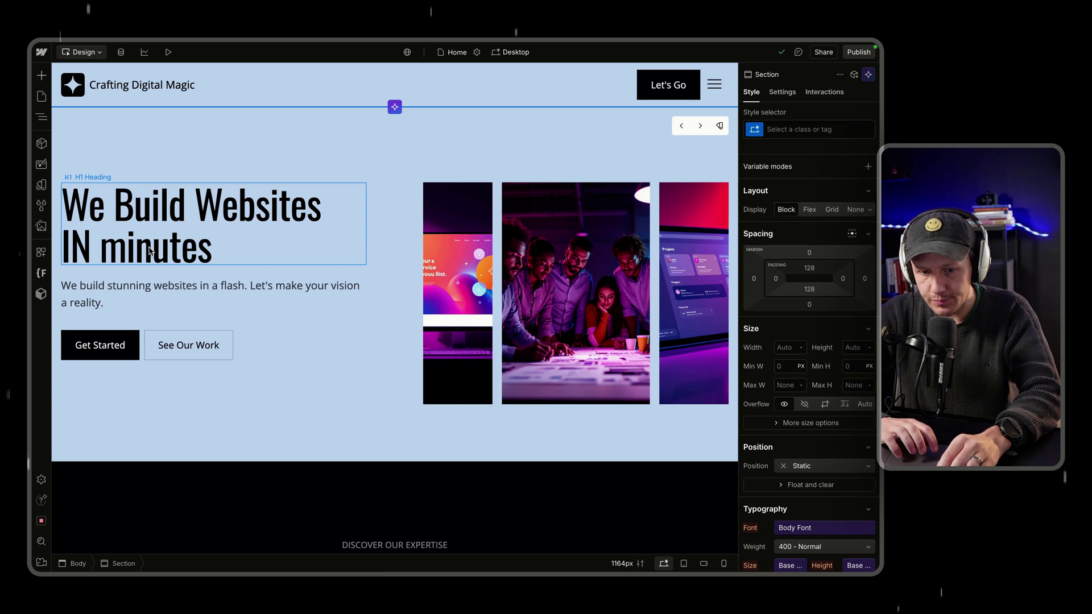
Rewrite the Home page's hero heading in capitals as "WE BUILD WEBSITES"
double_click(149, 250)
double_click(148, 248)
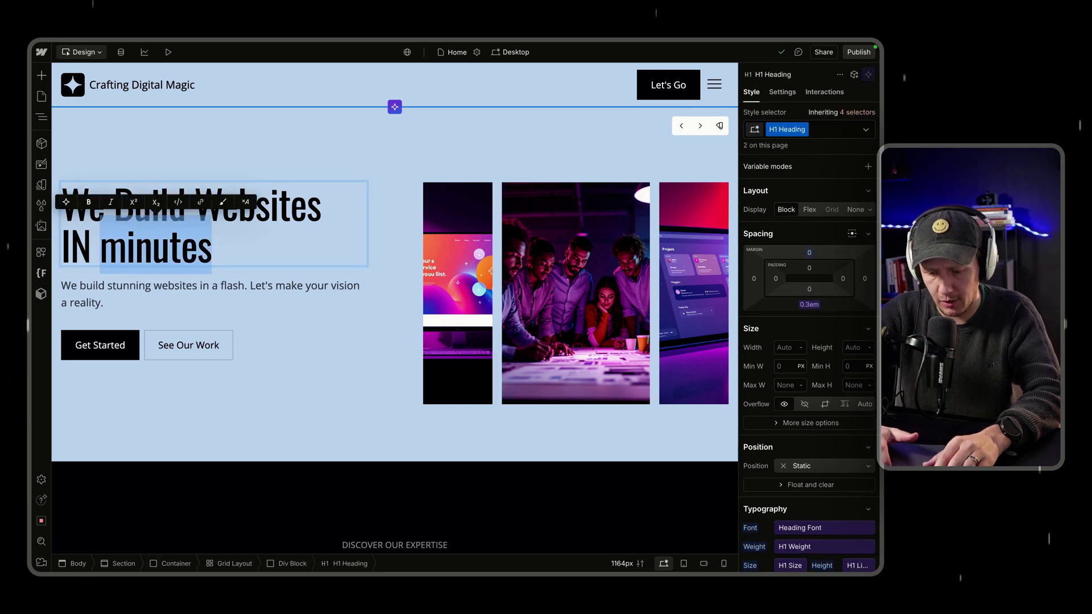
text(MI)
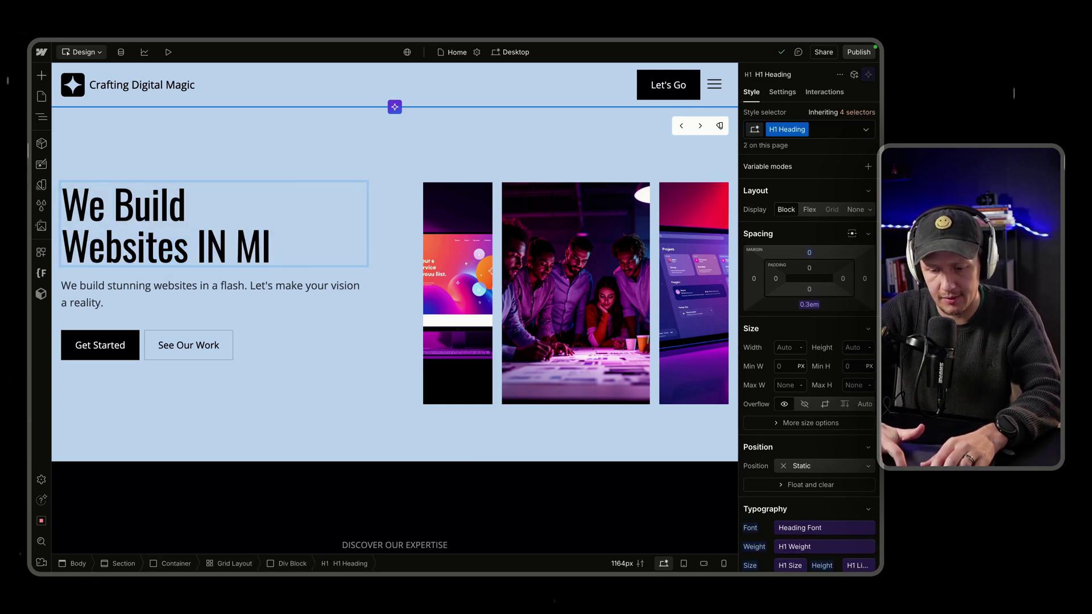
text(NUTES)
triple_click(107, 214)
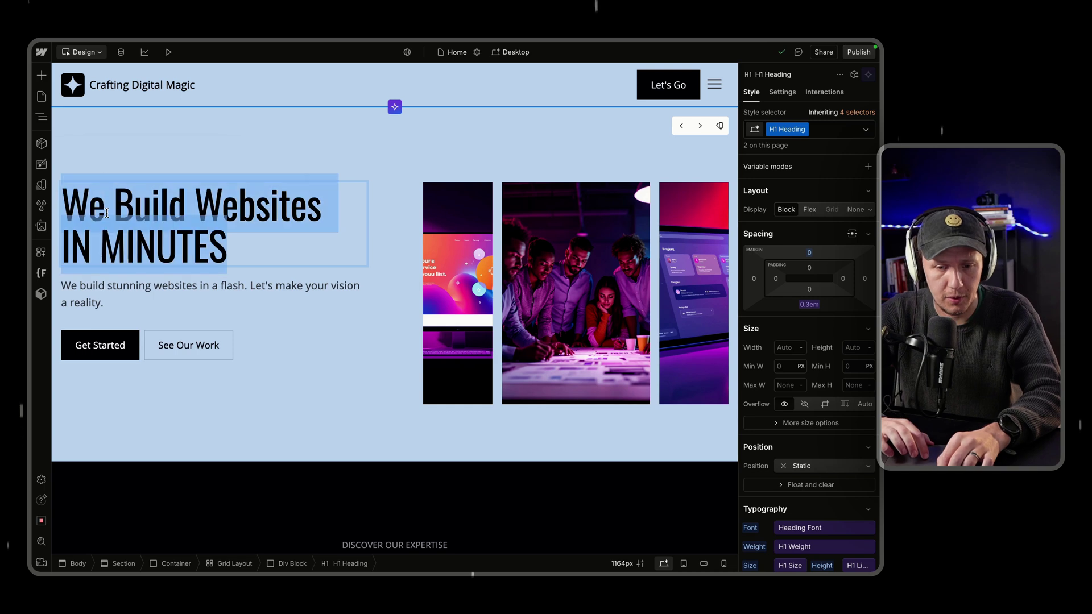
text(WE BUILD)
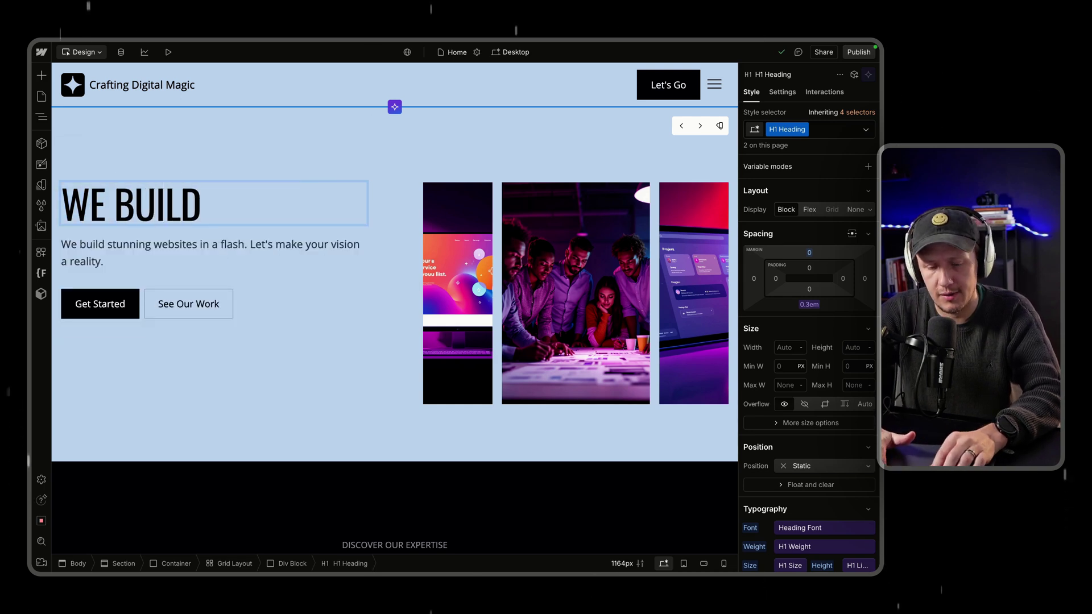
text( WEBSITES)
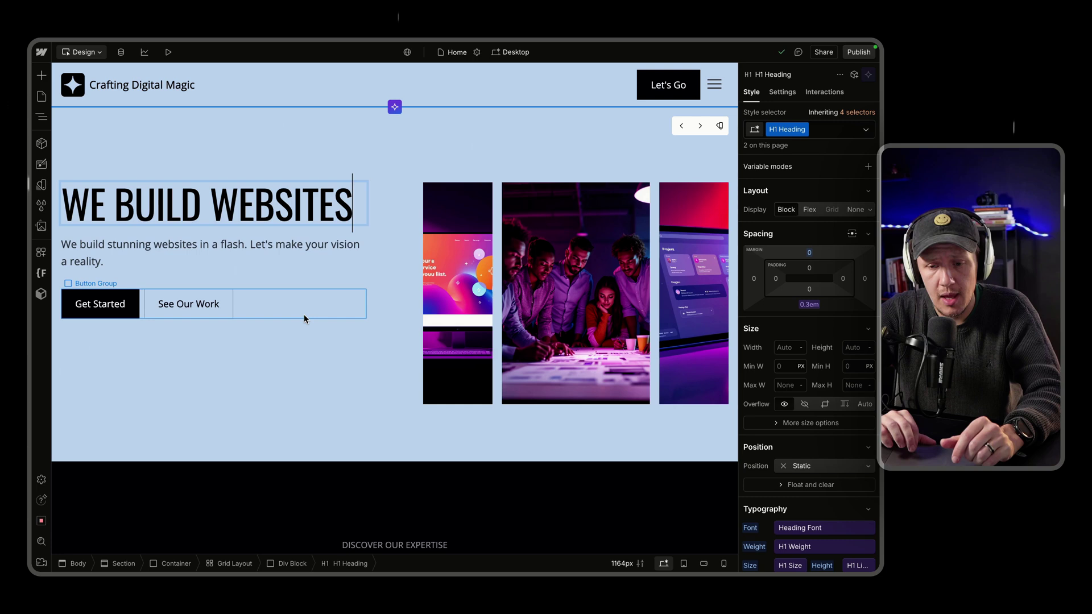
key(Escape)
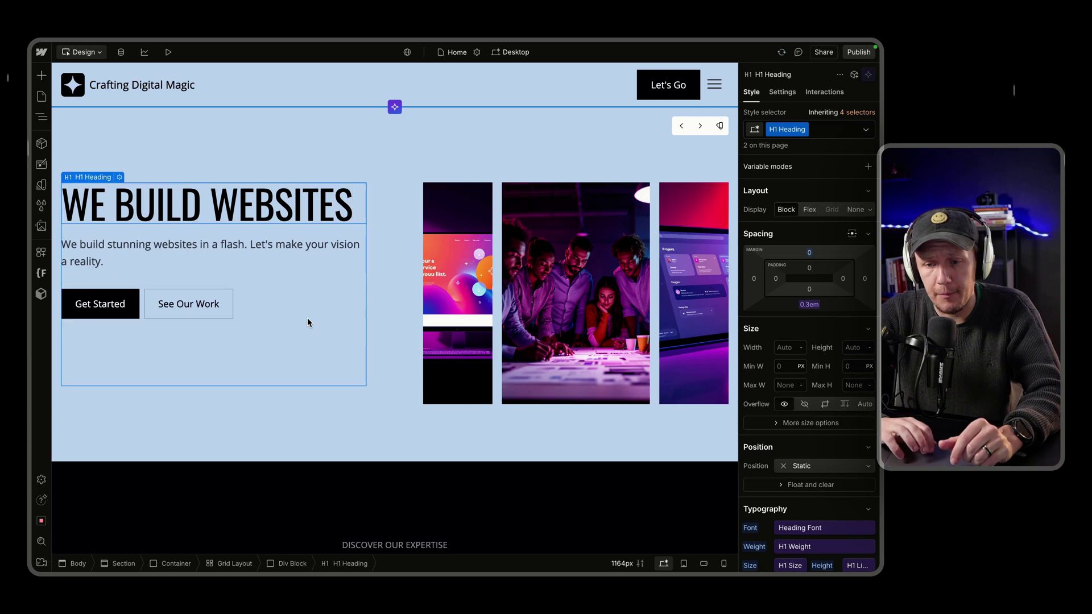
Generate a new page with AI from the Contact page type
click(457, 53)
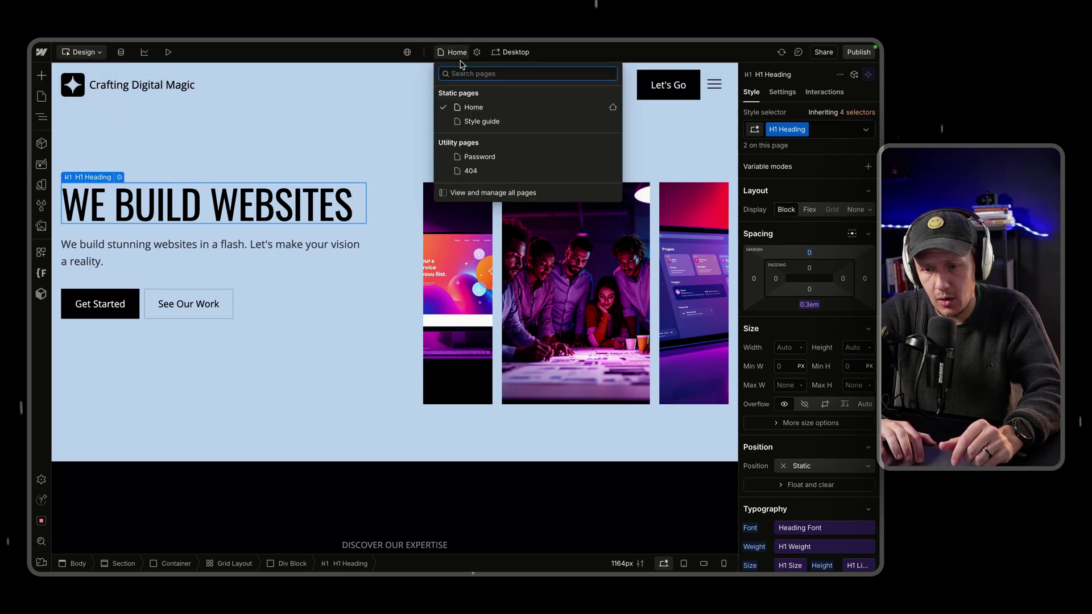
click(44, 96)
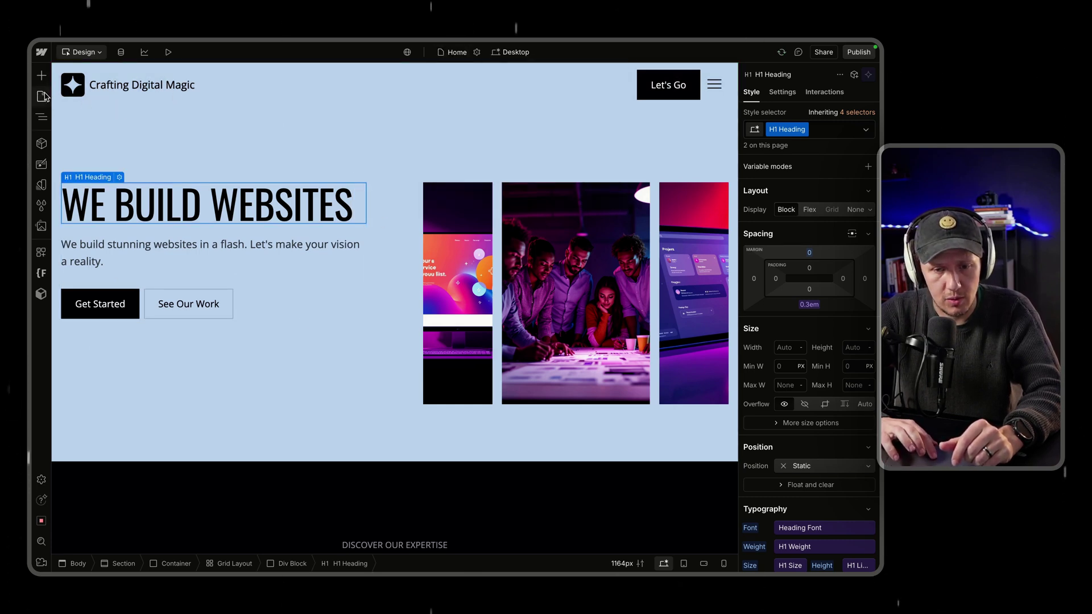
click(42, 97)
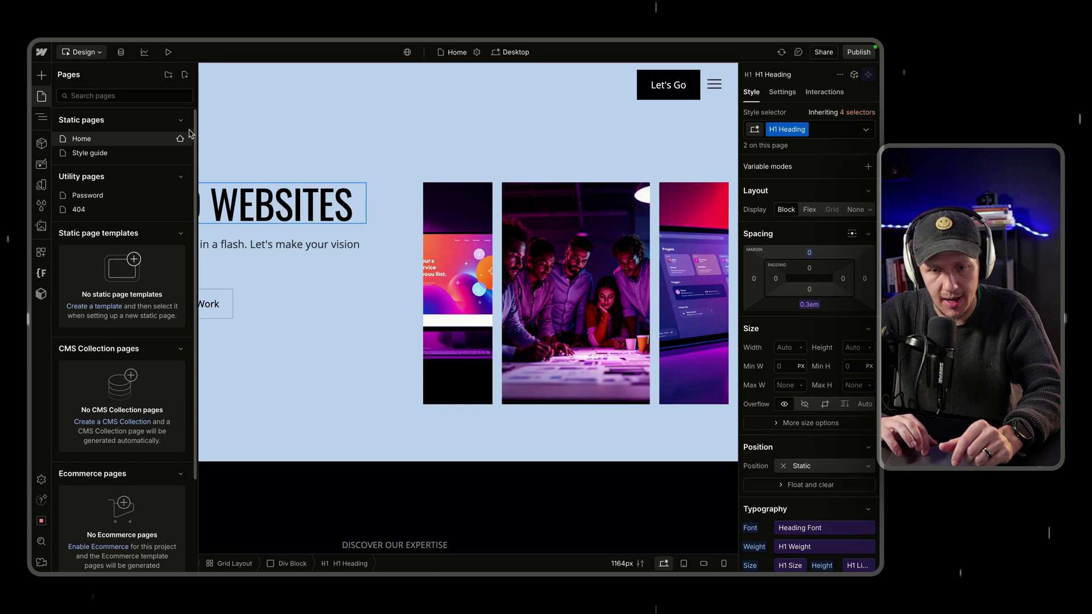
click(185, 76)
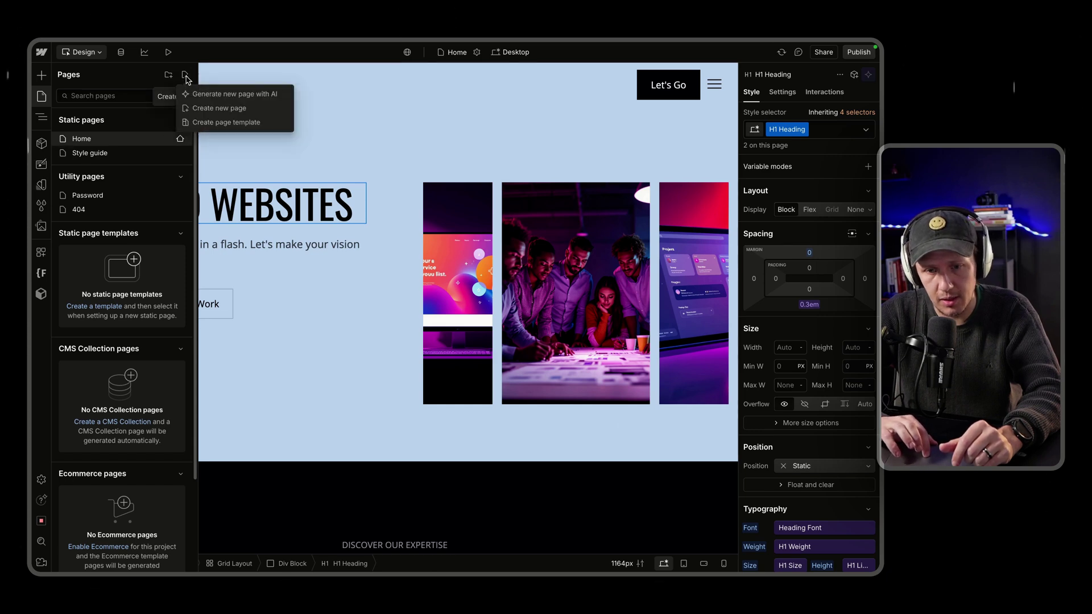
click(219, 95)
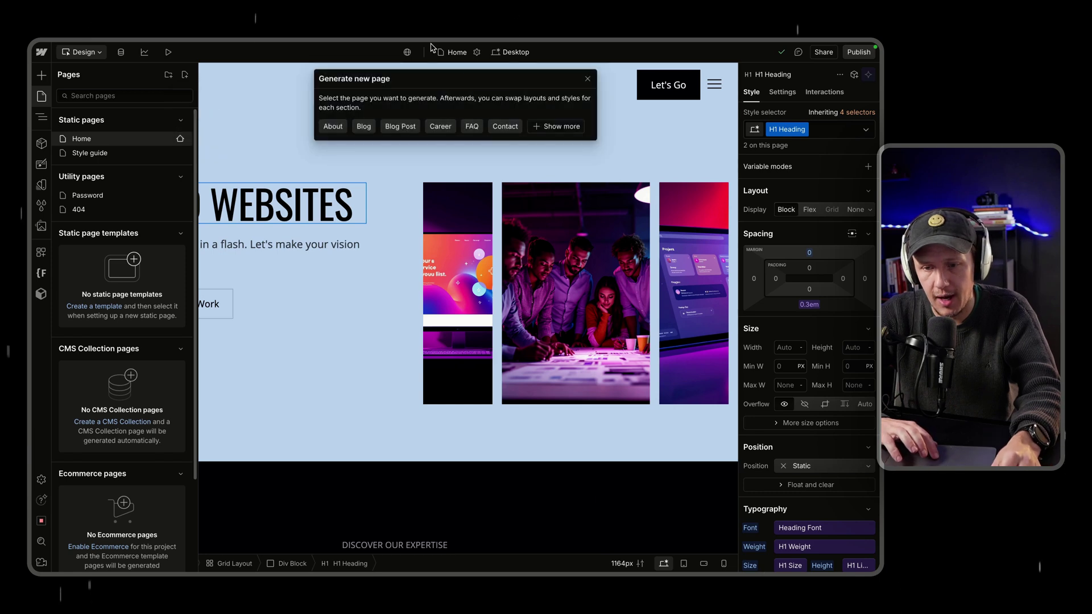
click(495, 130)
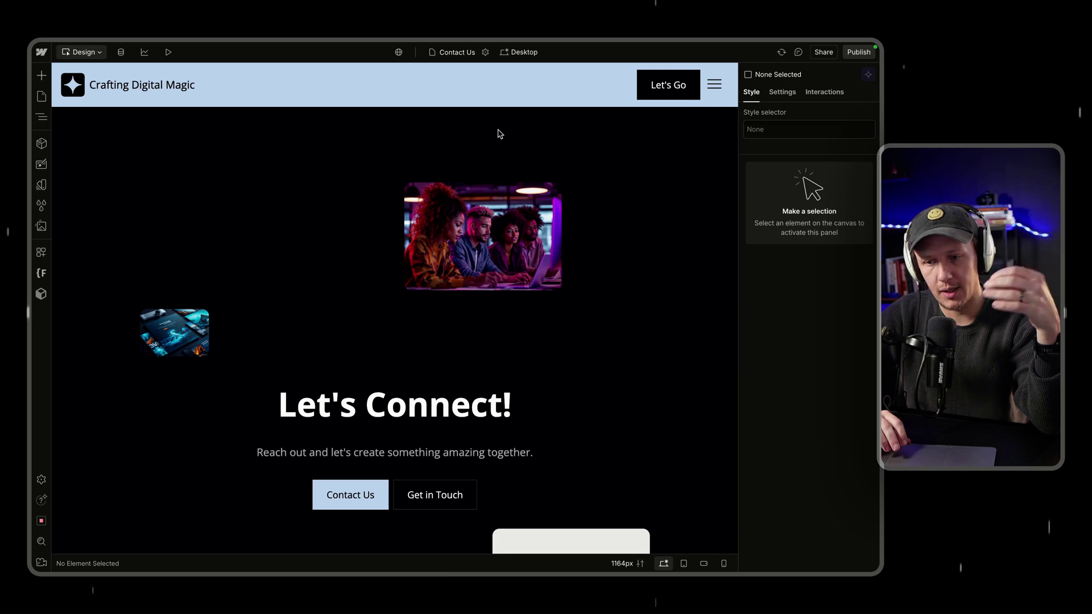
Examine the generated Contact Us page's hero, its scattered images and the start of the section below
scroll(500, 134, down, 1)
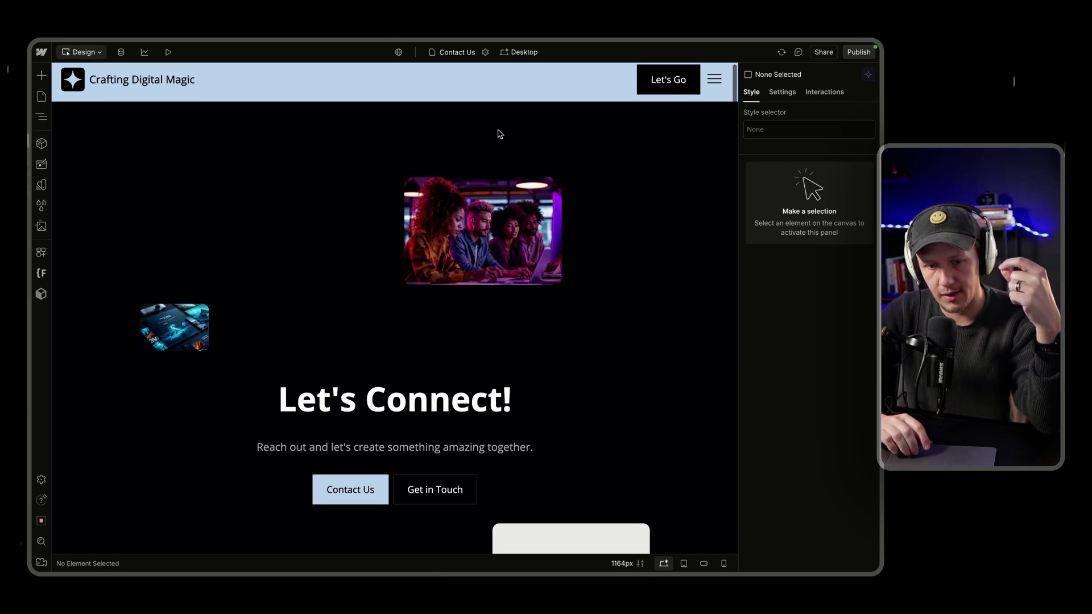
scroll(500, 134, down, 3)
scroll(527, 470, down, 3)
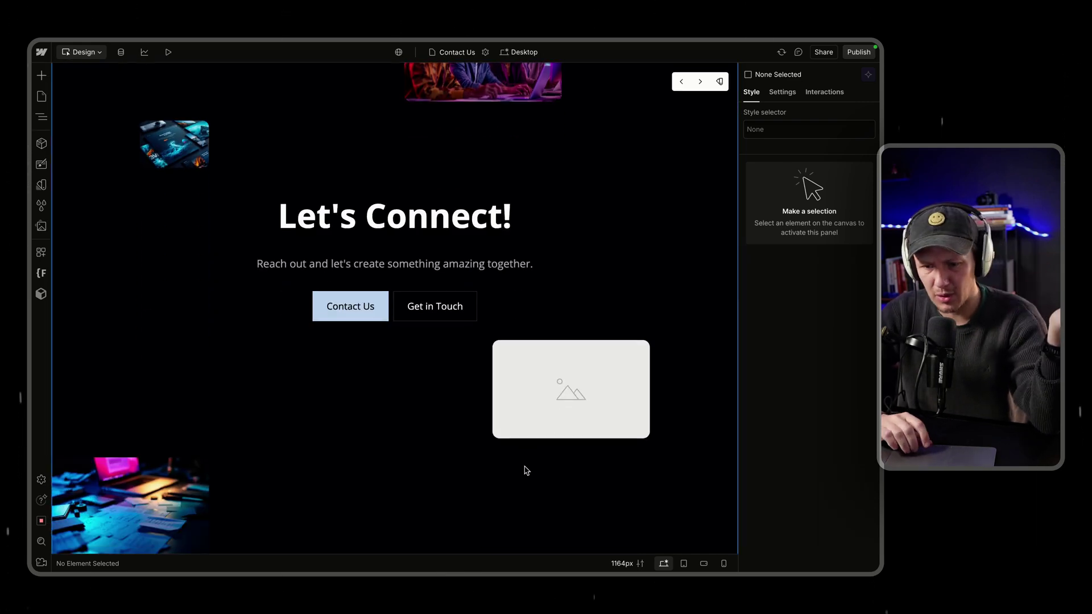
scroll(526, 470, down, 4)
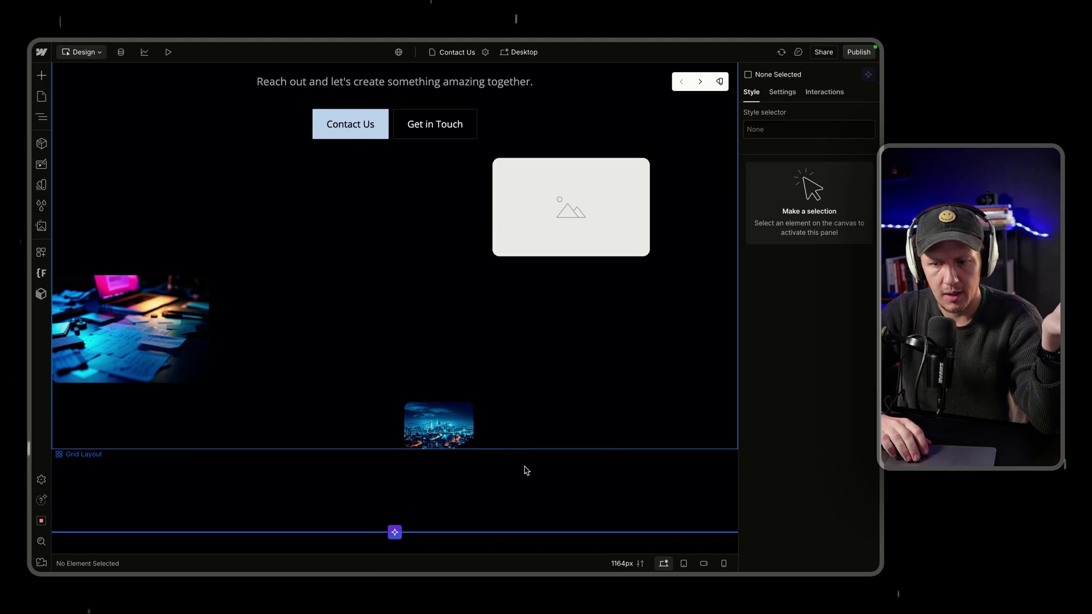
scroll(527, 470, up, 7)
scroll(527, 470, down, 5)
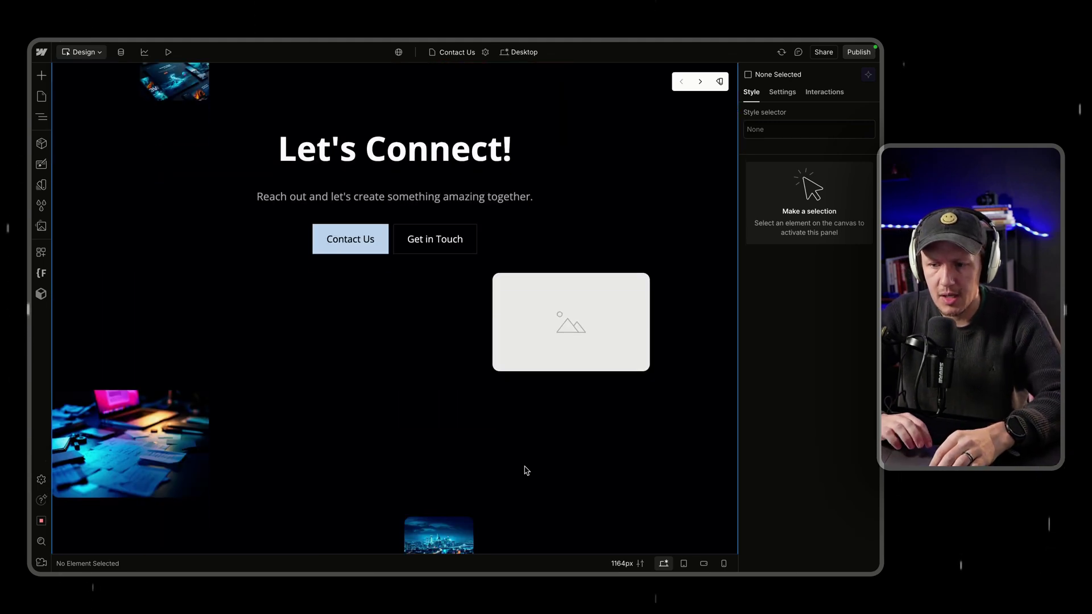
scroll(527, 470, down, 5)
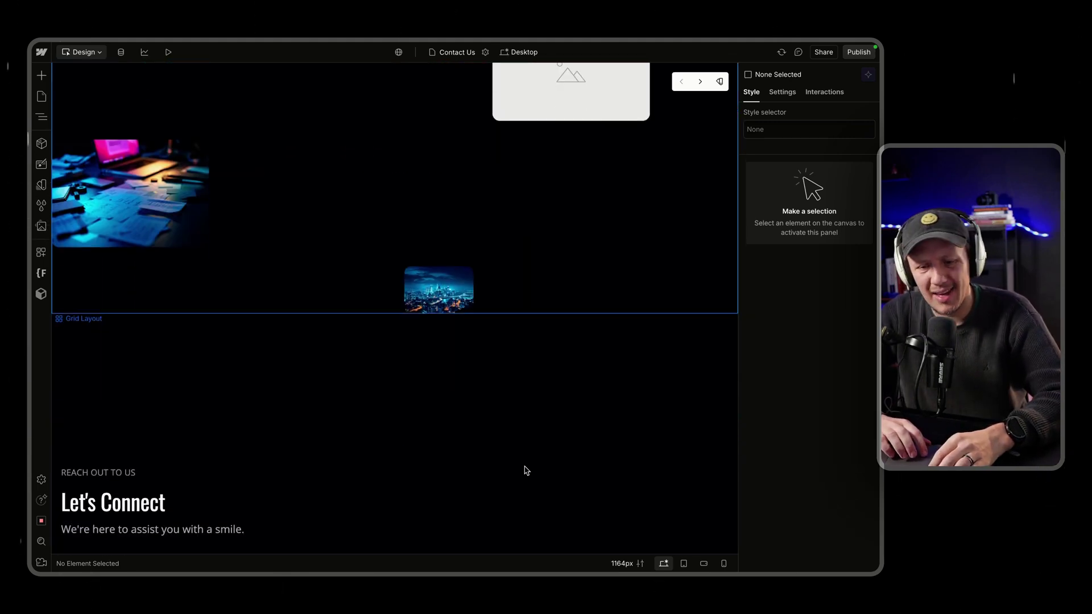
Fill the hero's empty cover image placeholder with the open magazine picture (dbab….avif) from the site's image assets
scroll(526, 471, up, 5)
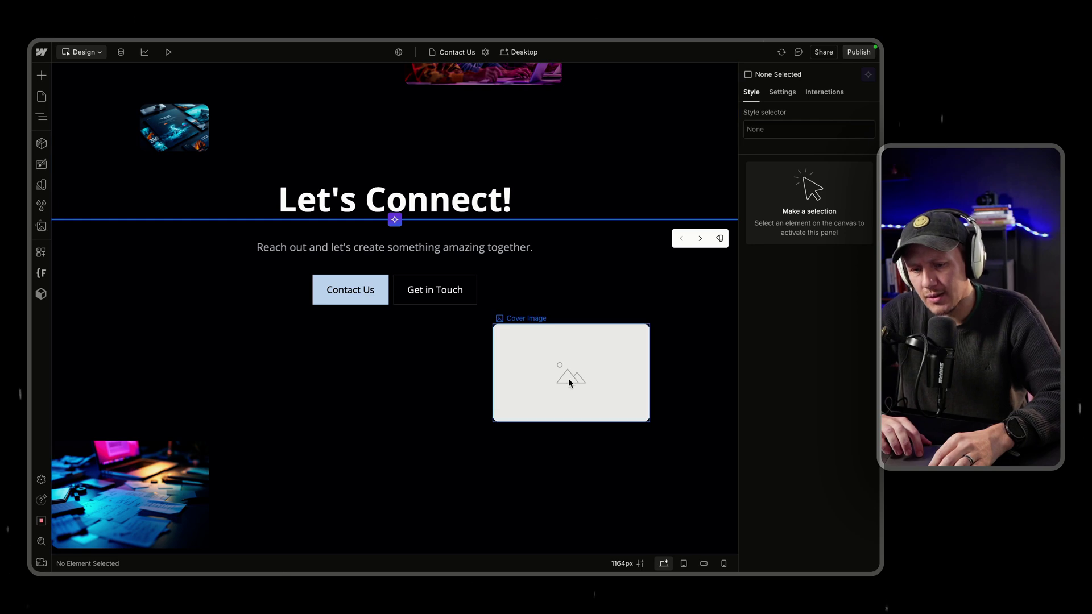
click(577, 360)
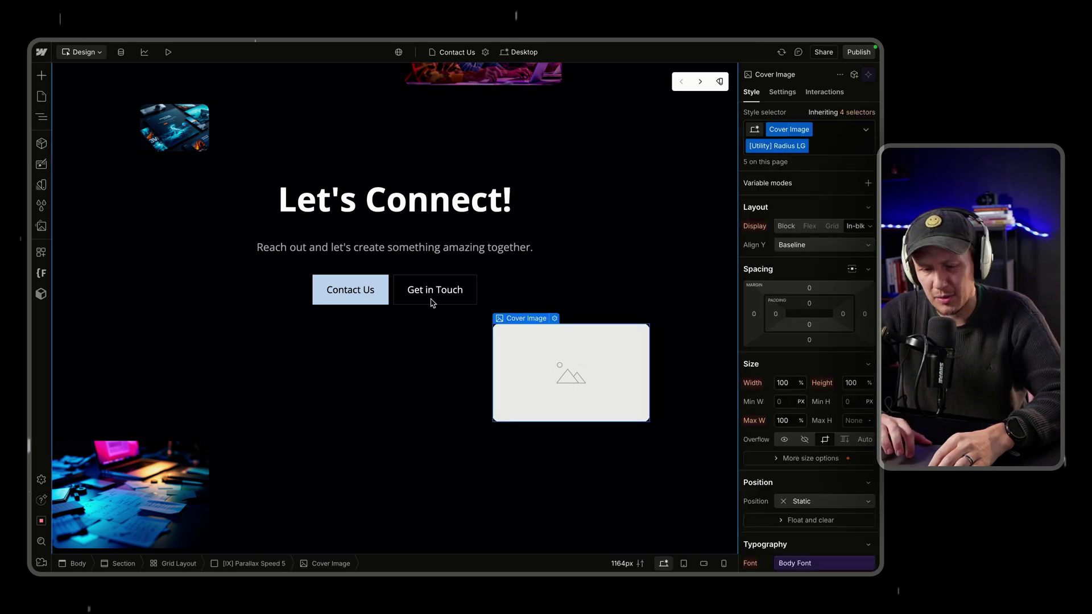
scroll(431, 305, up, 1)
scroll(430, 307, up, 1)
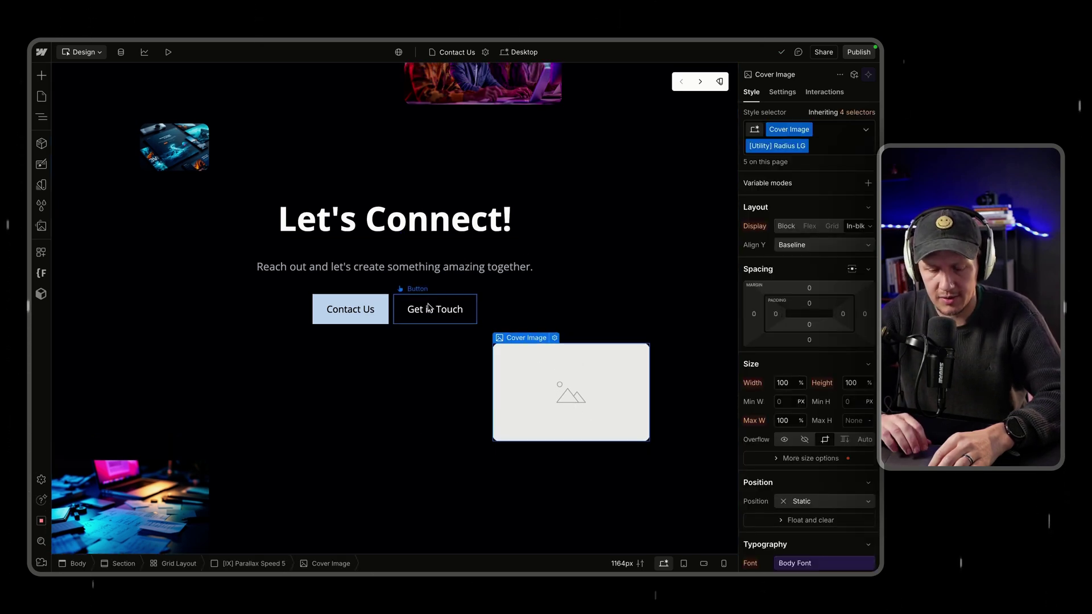
click(554, 338)
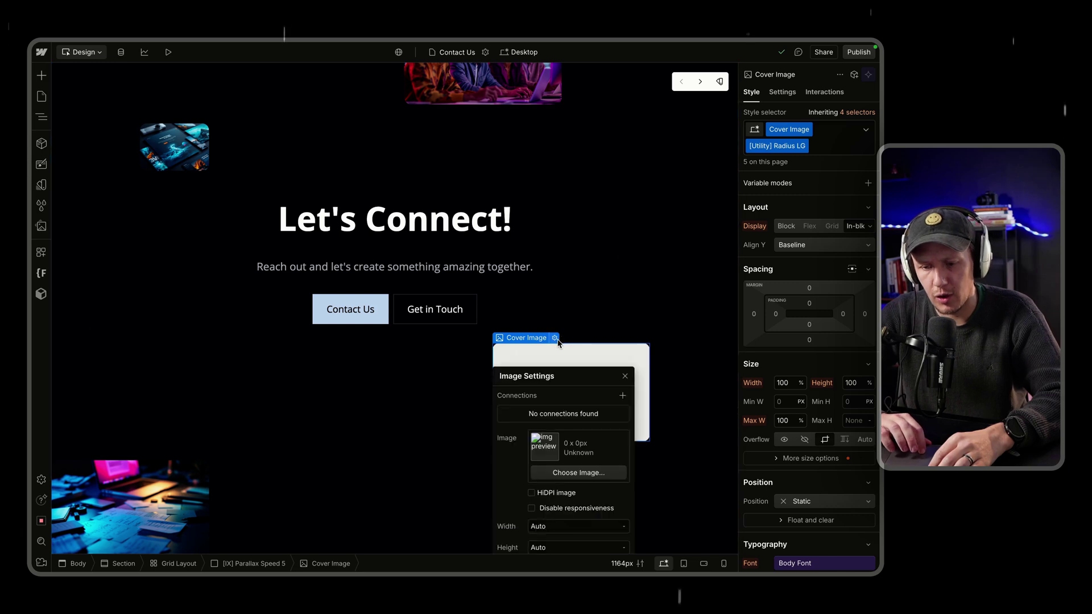
click(576, 475)
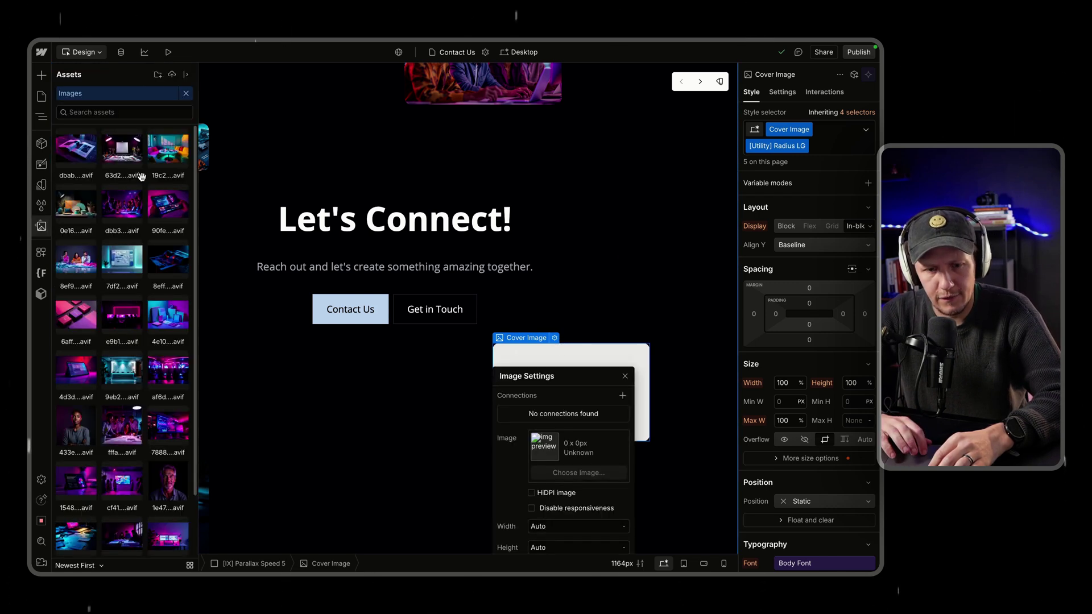
click(72, 148)
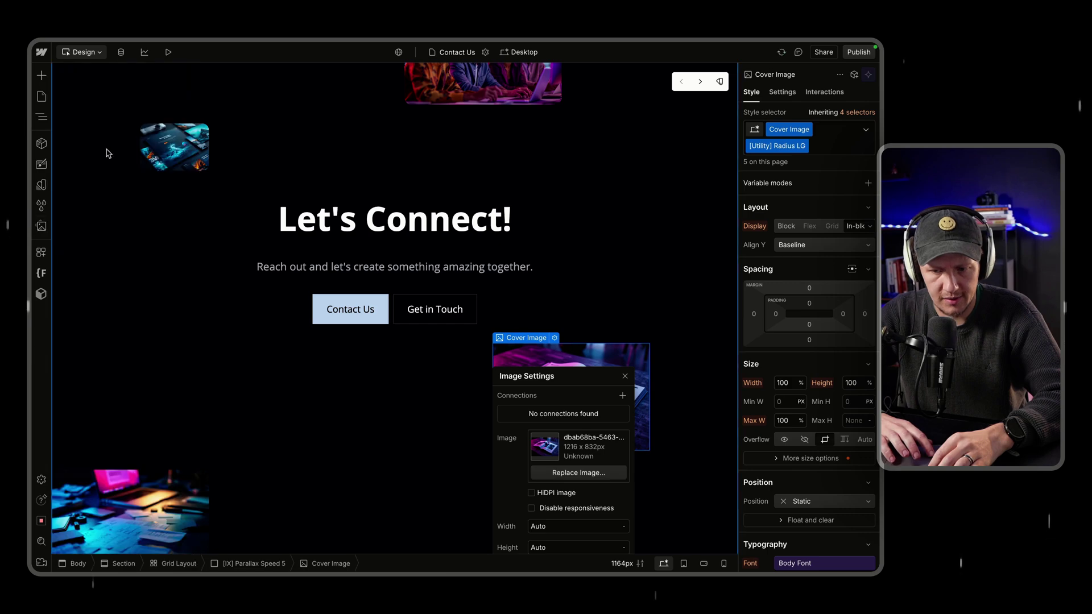
click(407, 424)
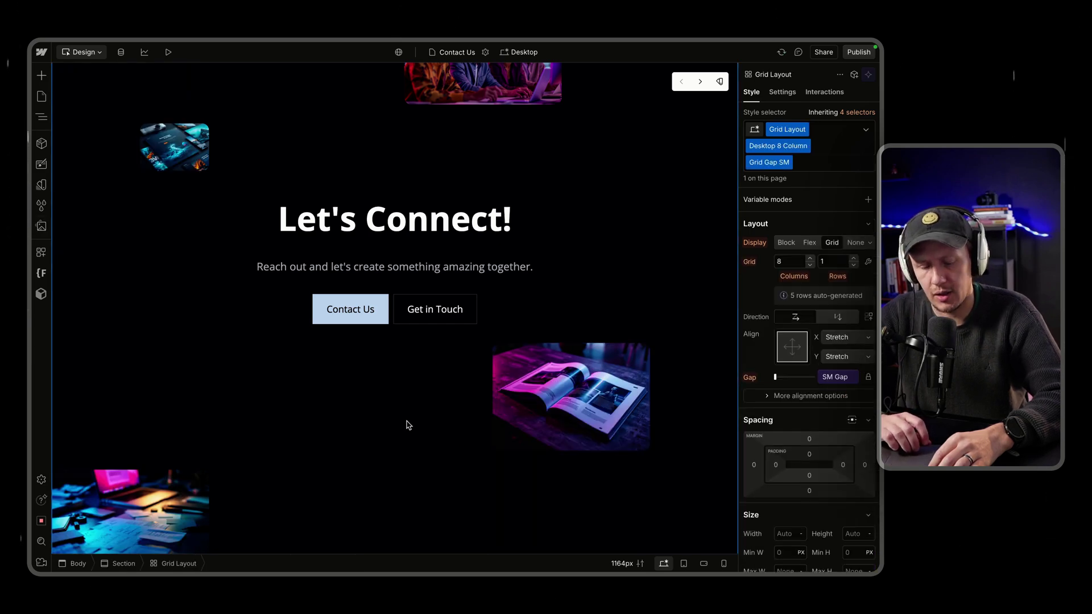
Review the Contact Us page down to the "Get in Touch with Us" section and back to its header
scroll(407, 425, down, 3)
scroll(407, 424, down, 10)
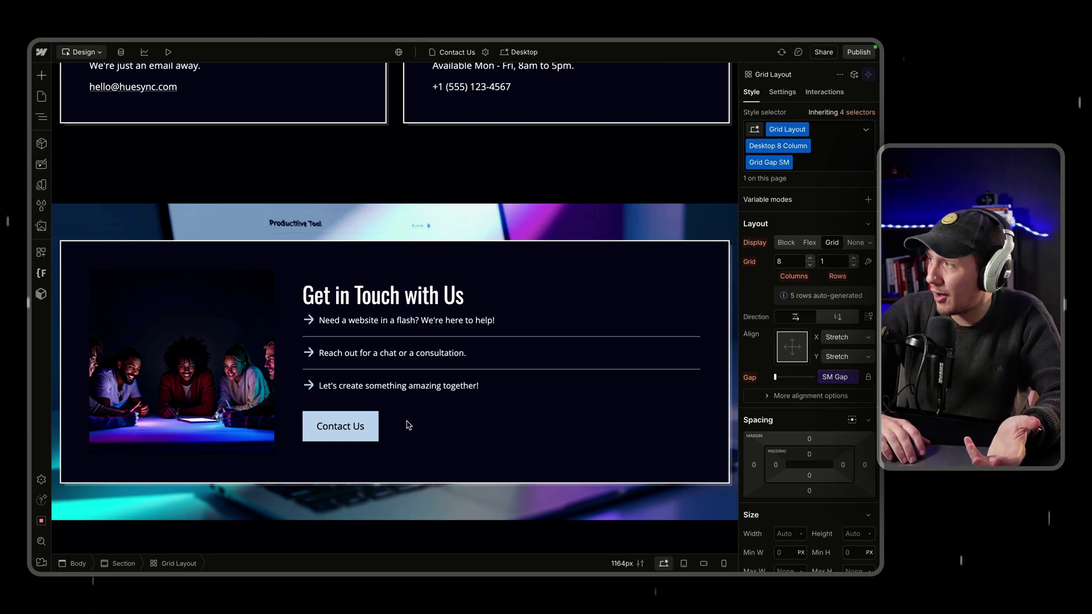
scroll(407, 424, up, 2)
scroll(408, 426, up, 15)
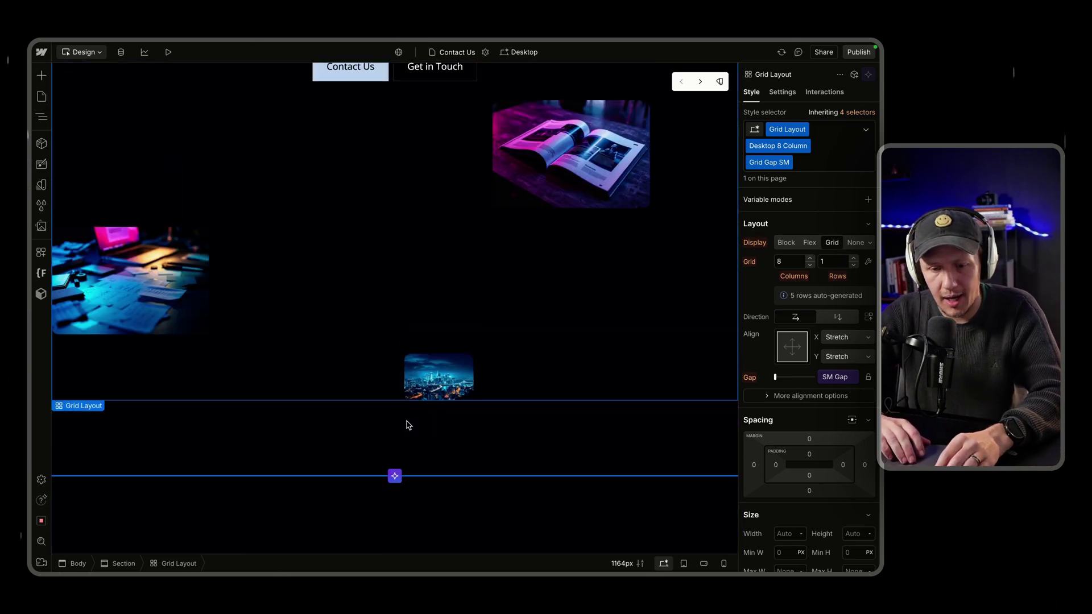
scroll(410, 437, up, 10)
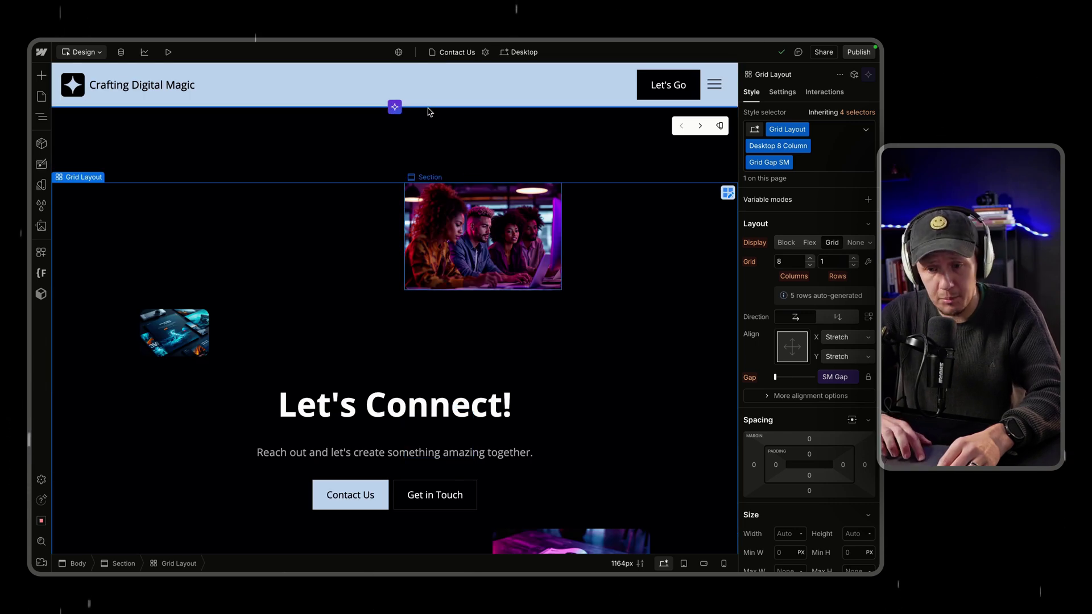
Switch the canvas from the Contact Us page to the site's static Home page
click(426, 136)
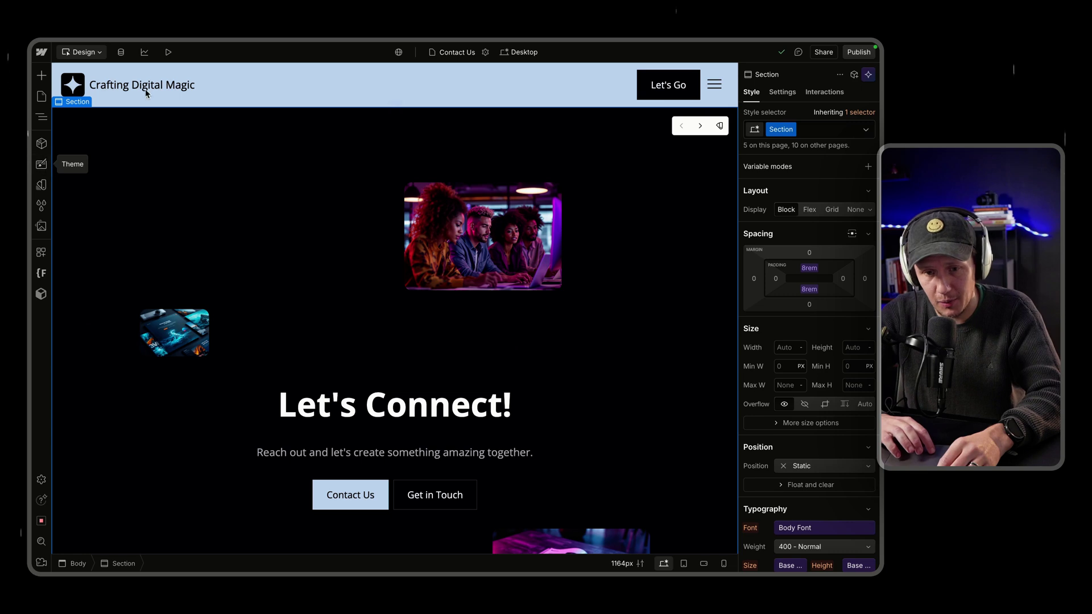
click(452, 52)
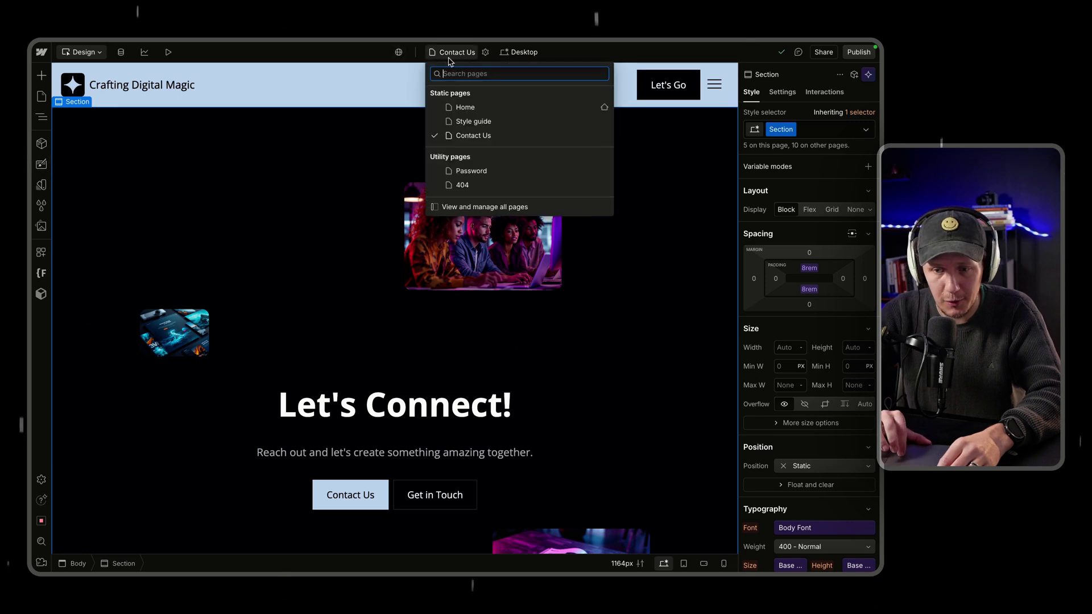
click(465, 107)
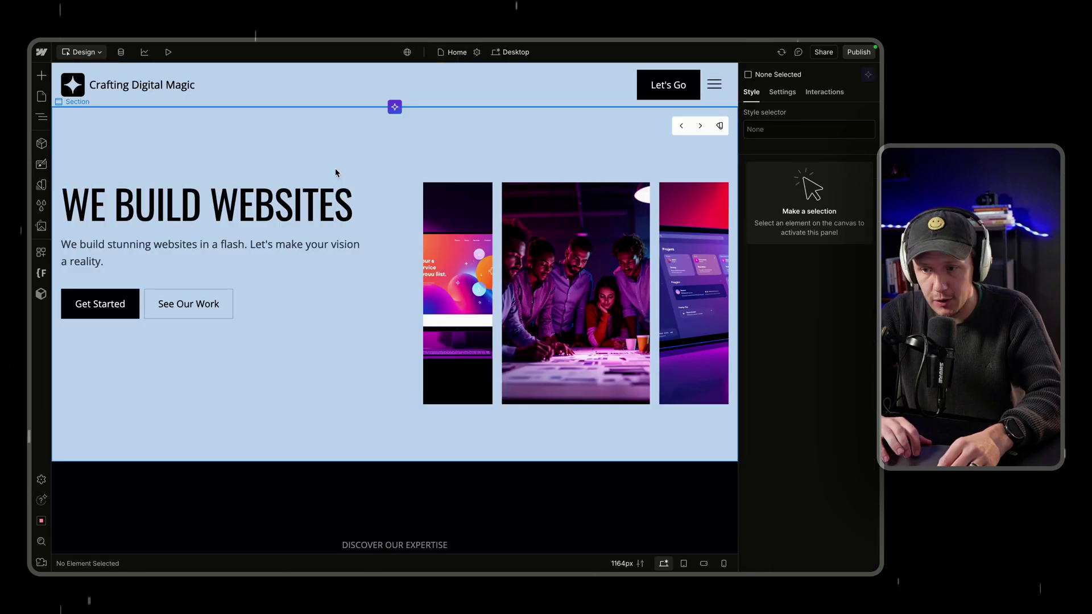
Examine the site's theme settings and the Design System variables, including the core accent and neutral colors, and return to the canvas
click(42, 166)
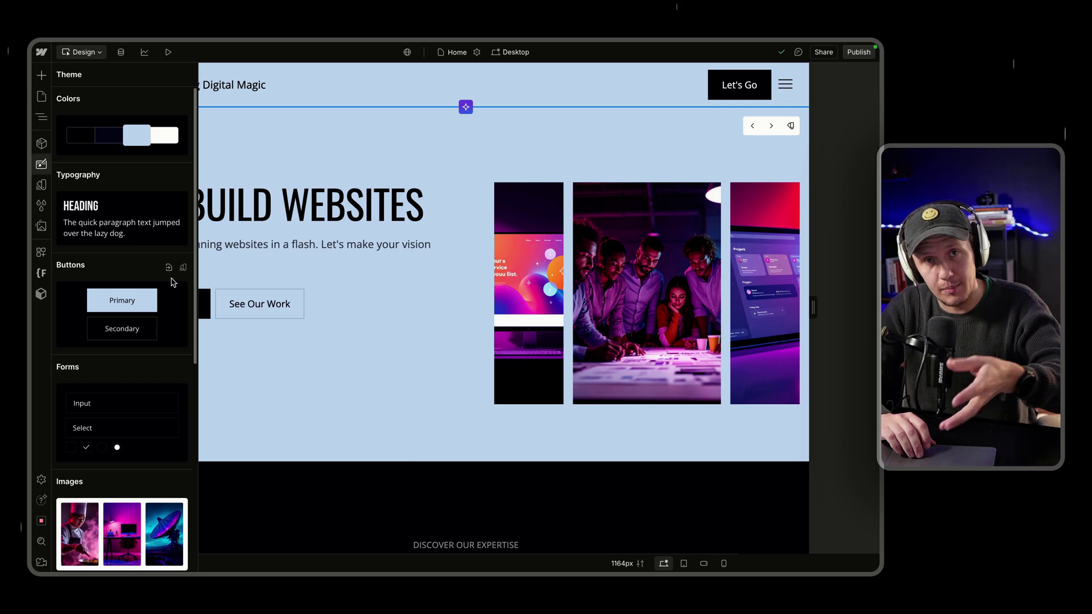
scroll(173, 282, down, 6)
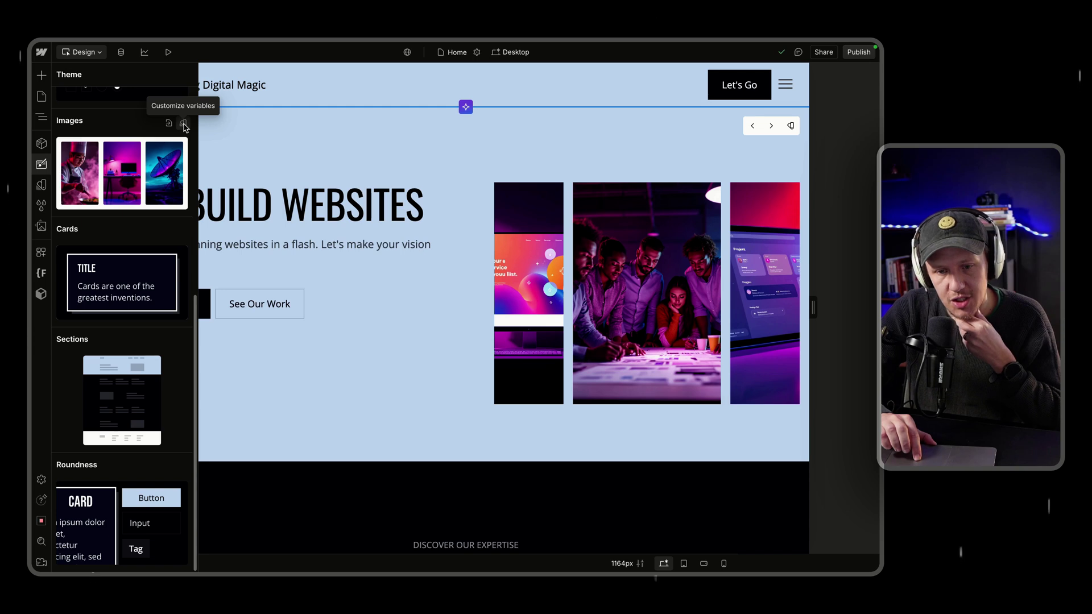
click(184, 124)
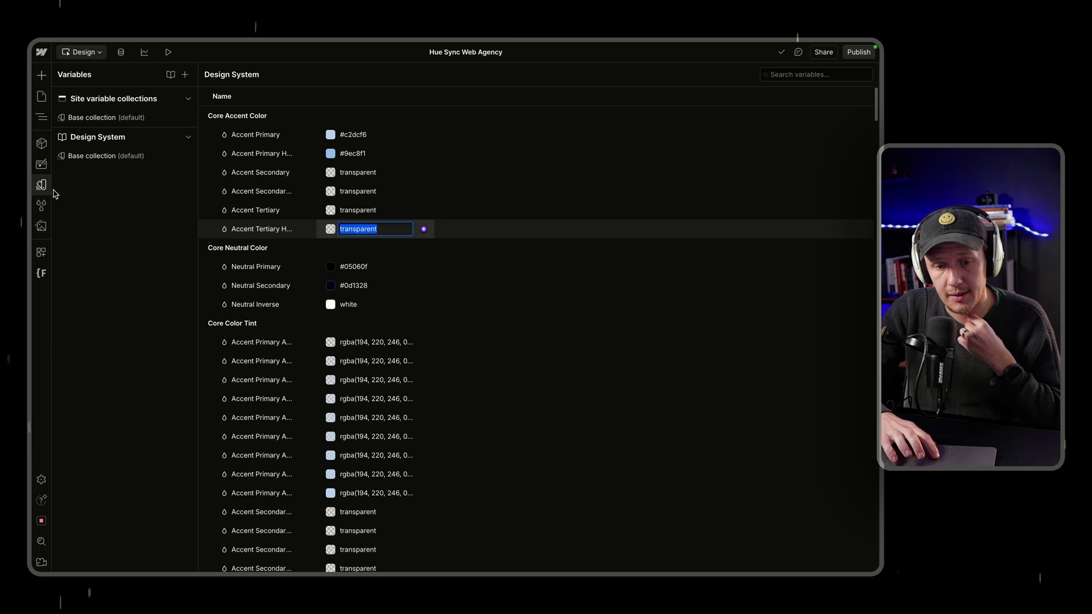
click(43, 186)
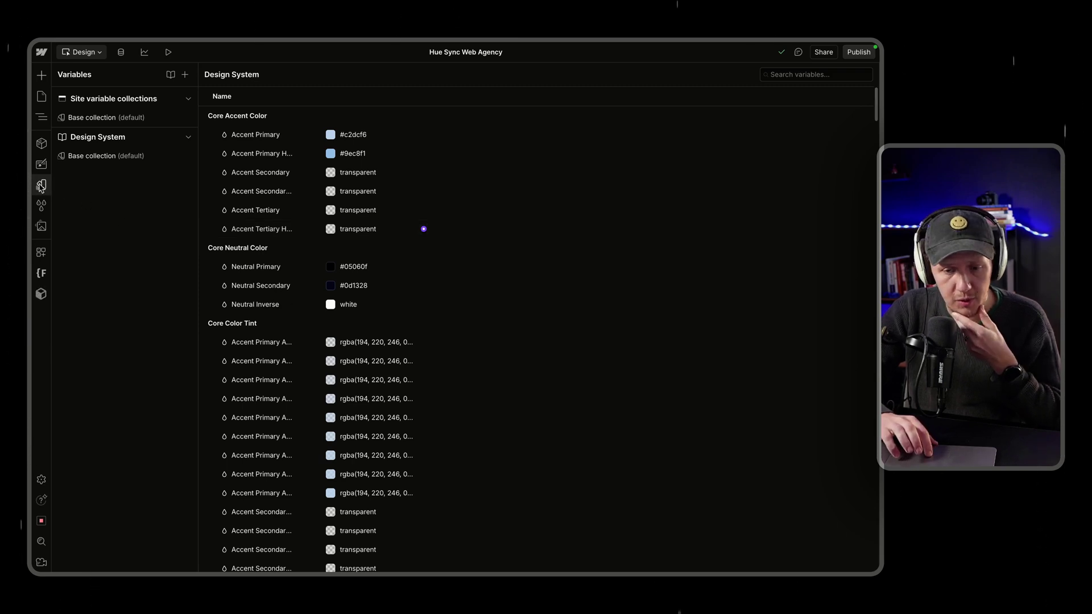
click(43, 185)
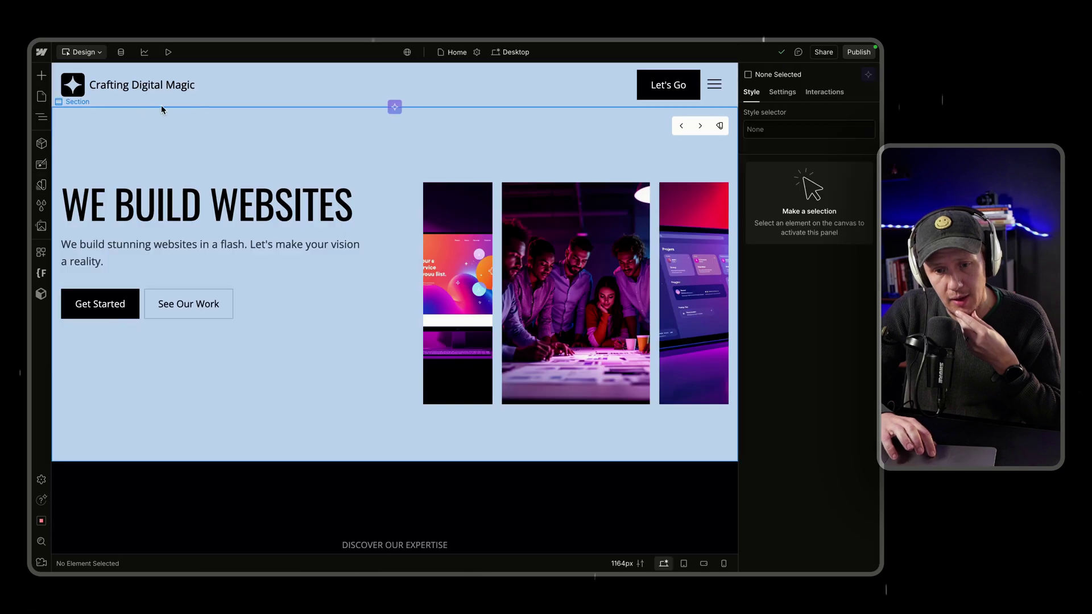
Review the Home page from the hero through the "Craft Websites in a Flash" section to the "Snap & Stare: A Visual Feast" gallery
scroll(346, 305, down, 3)
scroll(345, 307, down, 15)
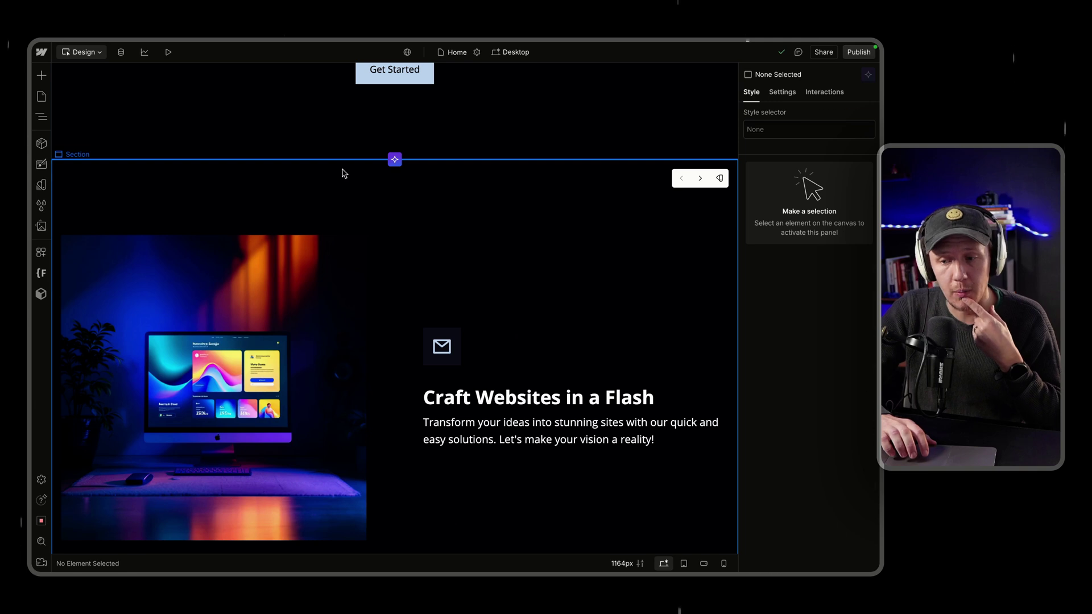
click(343, 173)
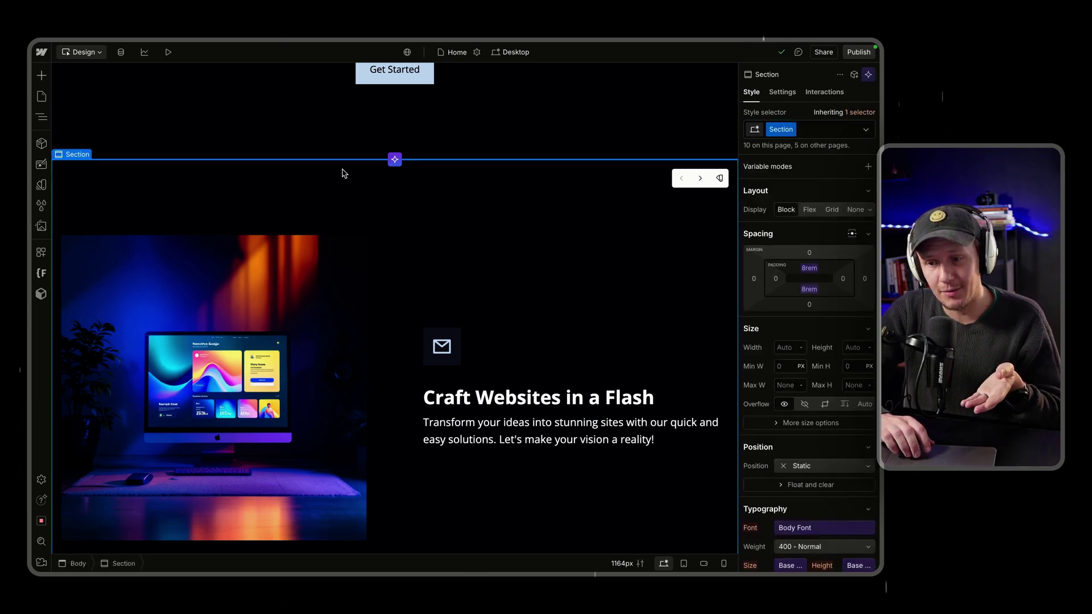
scroll(343, 173, down, 3)
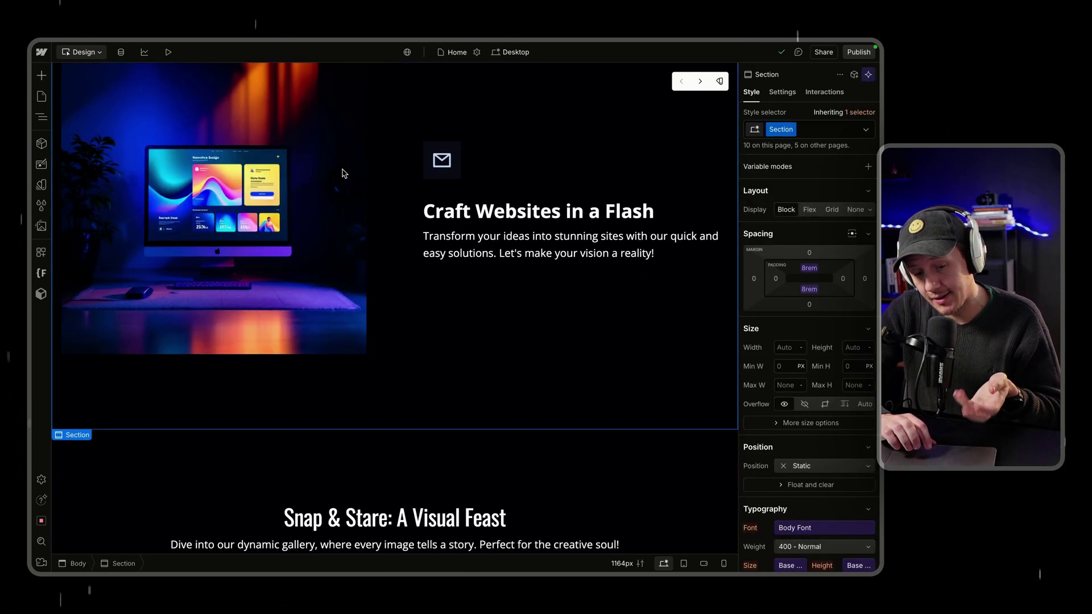
scroll(343, 173, down, 3)
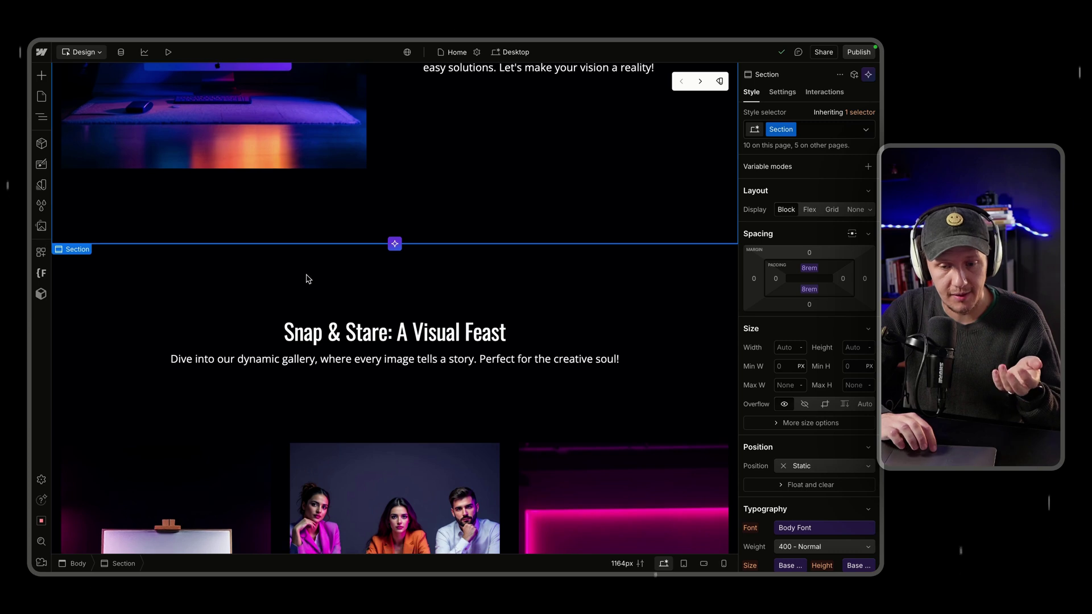
scroll(308, 279, down, 1)
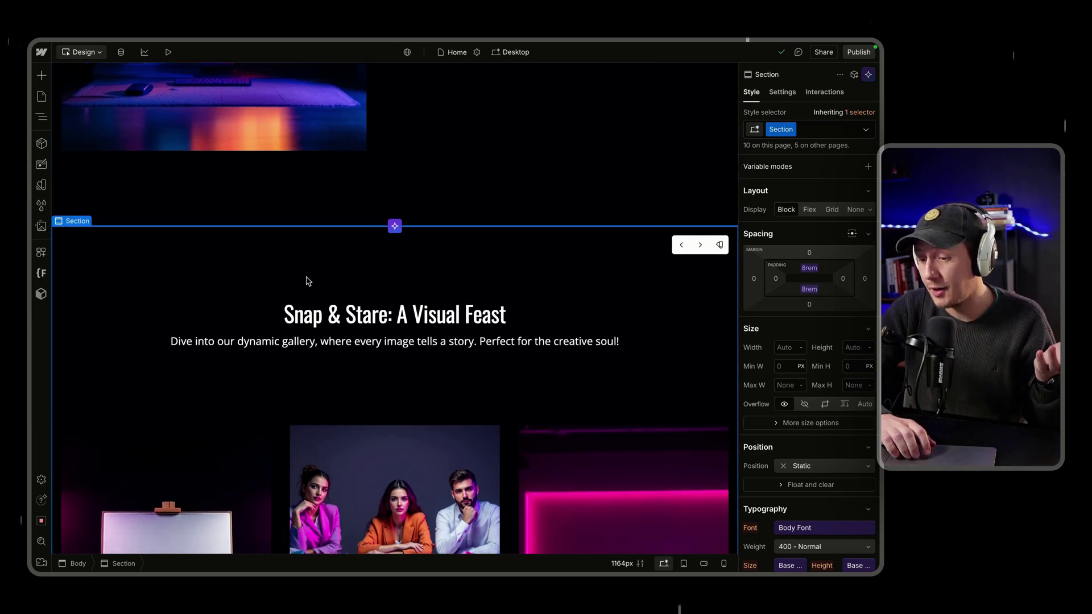
scroll(306, 281, down, 1)
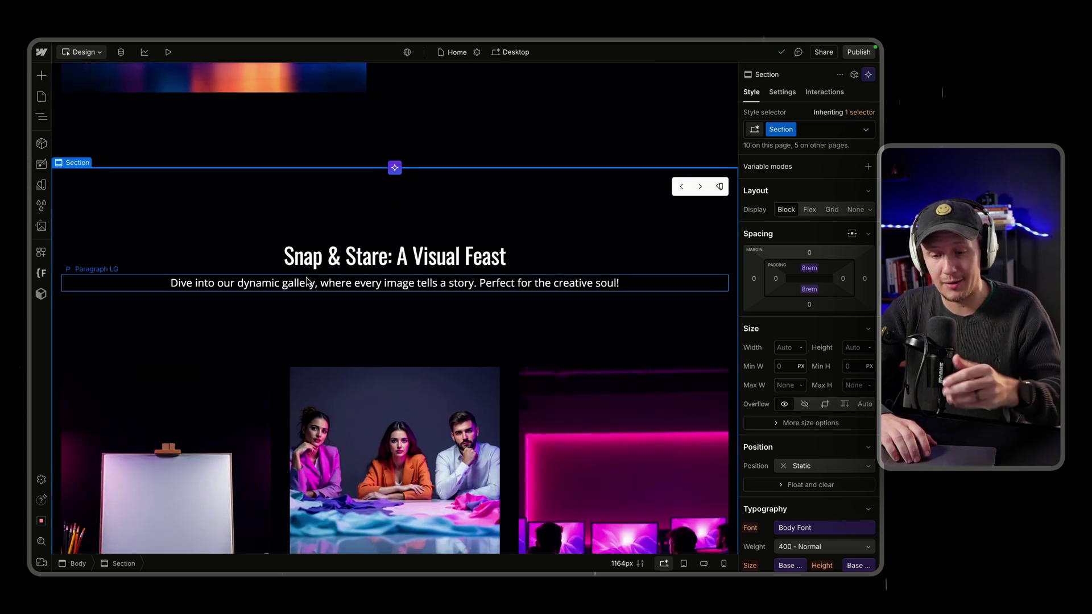